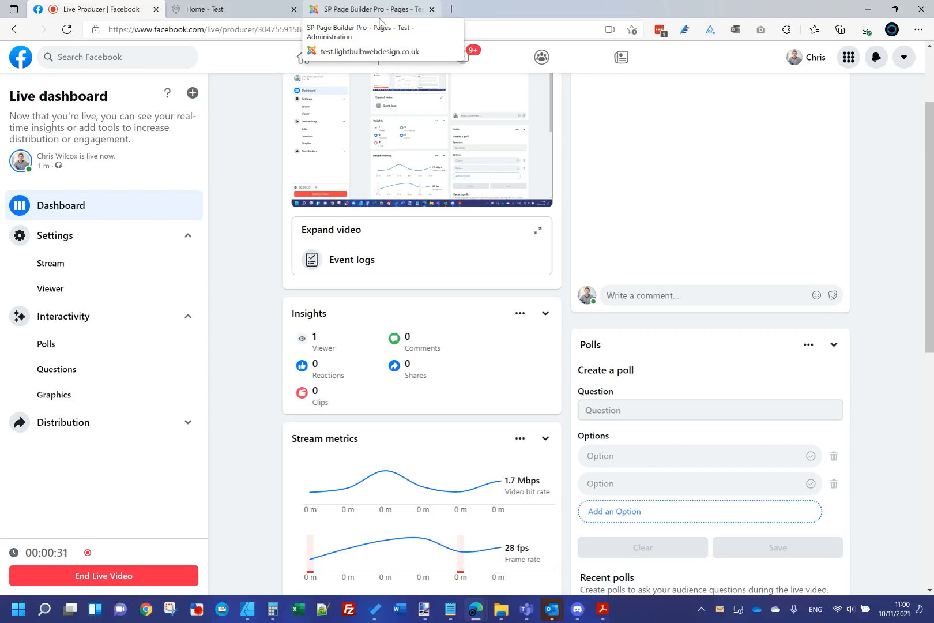
View the test website's home page and the SP Page Builder Pro pages list
scroll(250, 256, "up", 2)
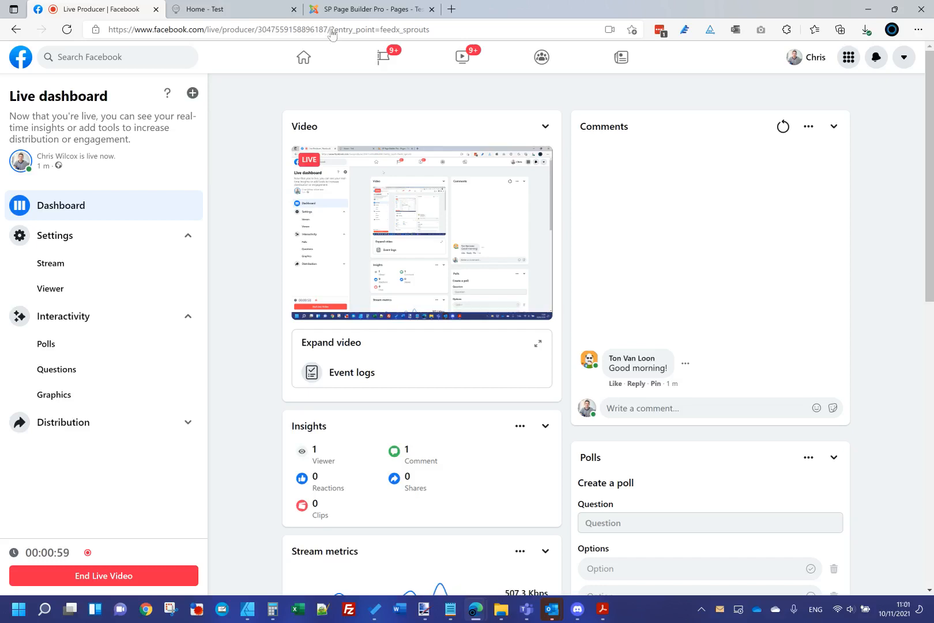
left_click(240, 8)
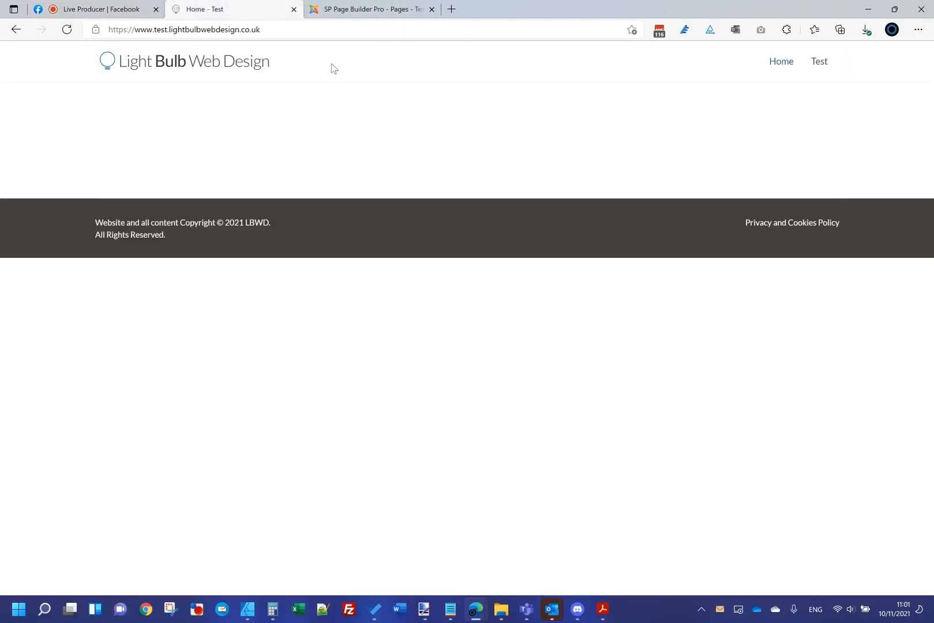
left_click(338, 4)
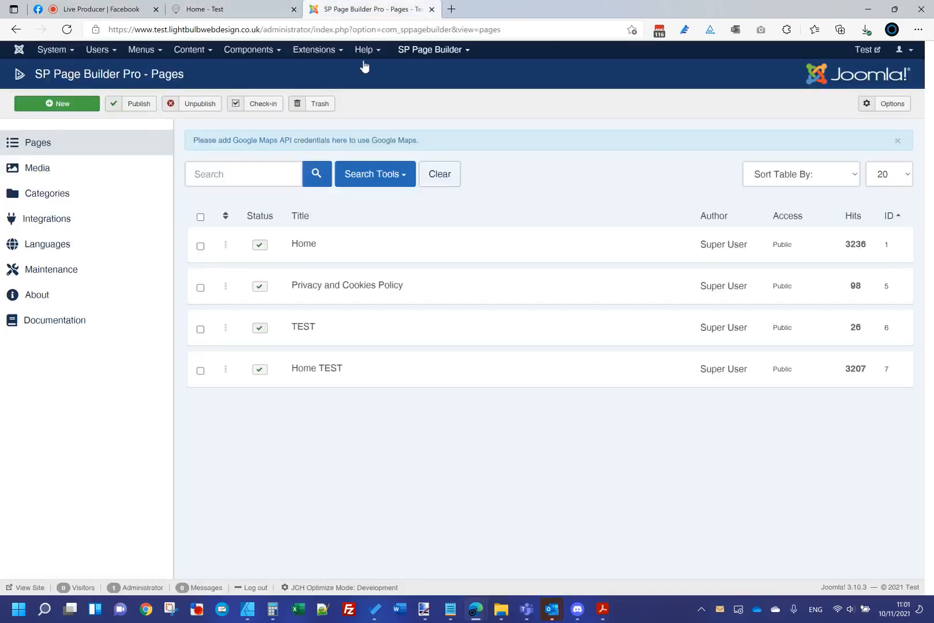
left_click(269, 7)
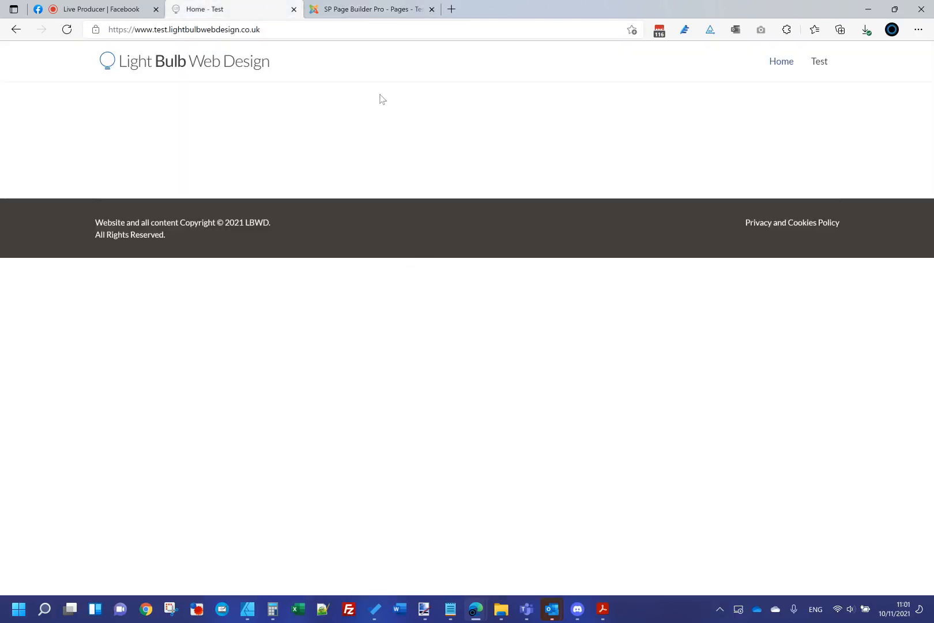
left_click(385, 10)
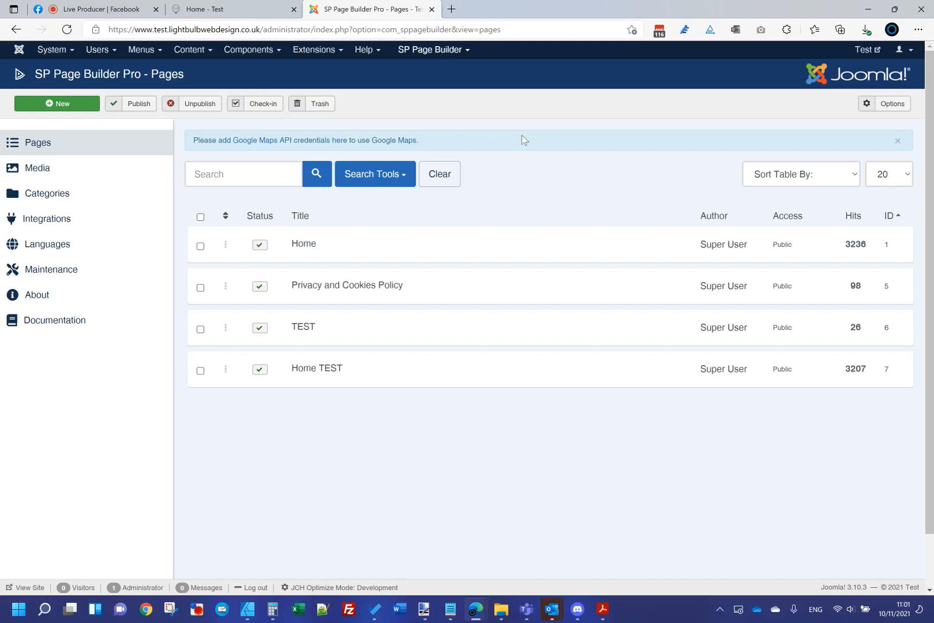
left_click(898, 141)
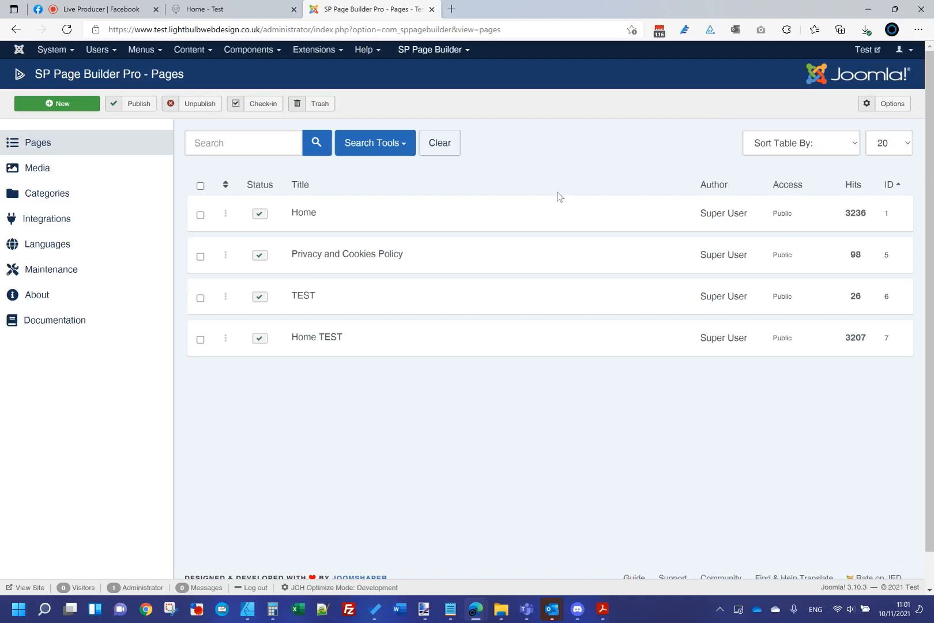
mouse_move(310, 215)
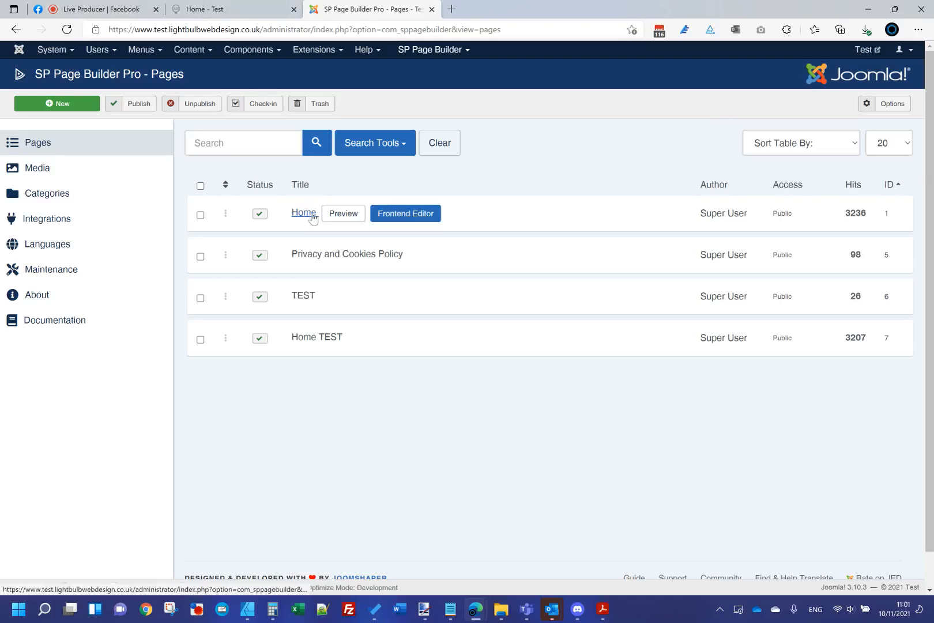
left_click(306, 213)
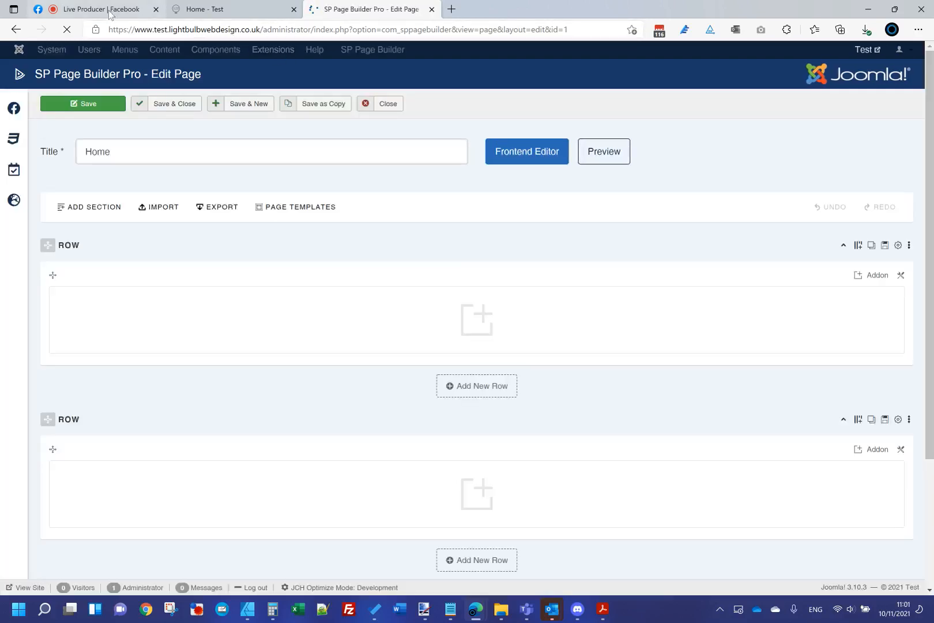
left_click(109, 10)
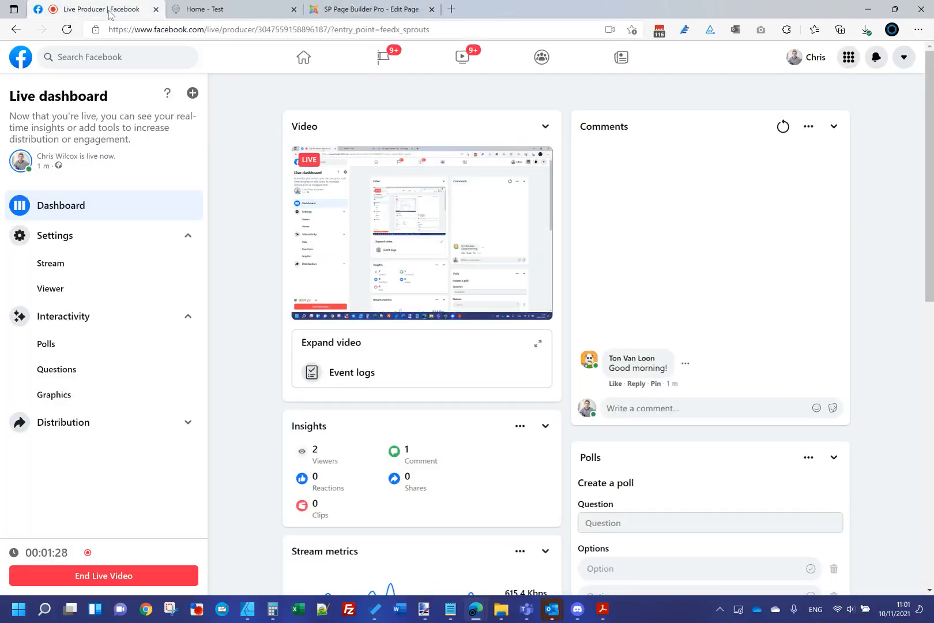
left_click(190, 9)
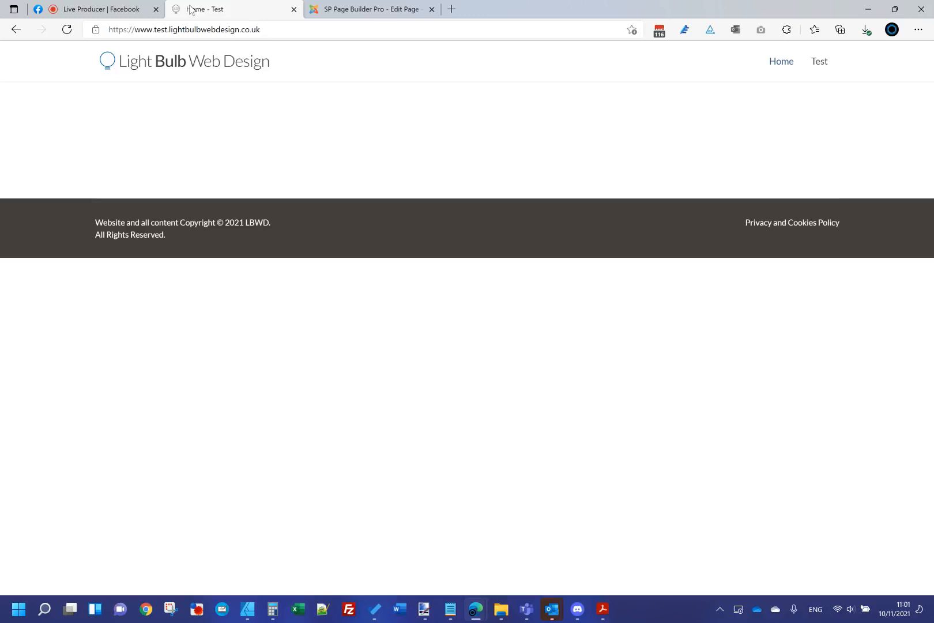
left_click(334, 10)
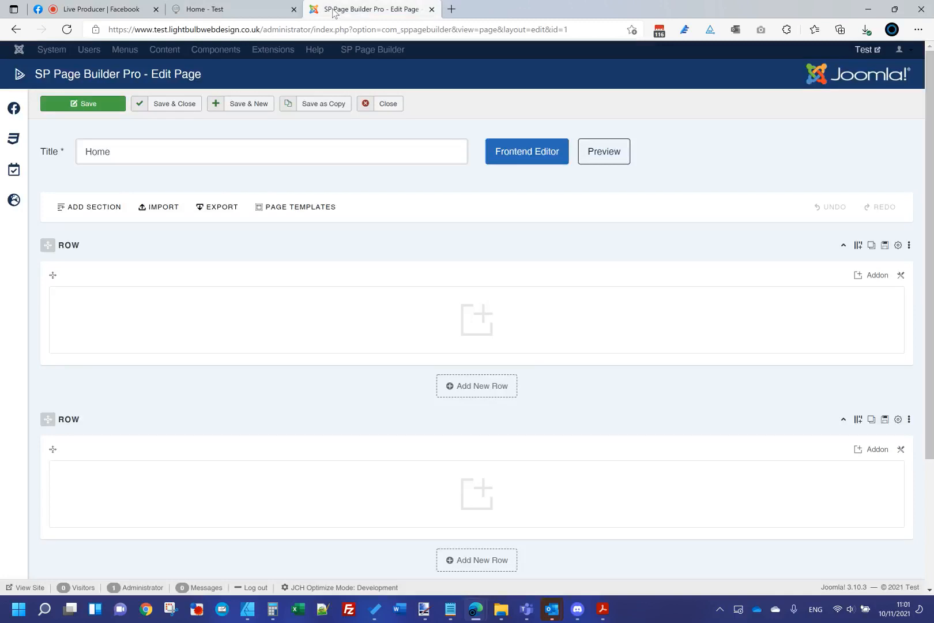
left_click(384, 105)
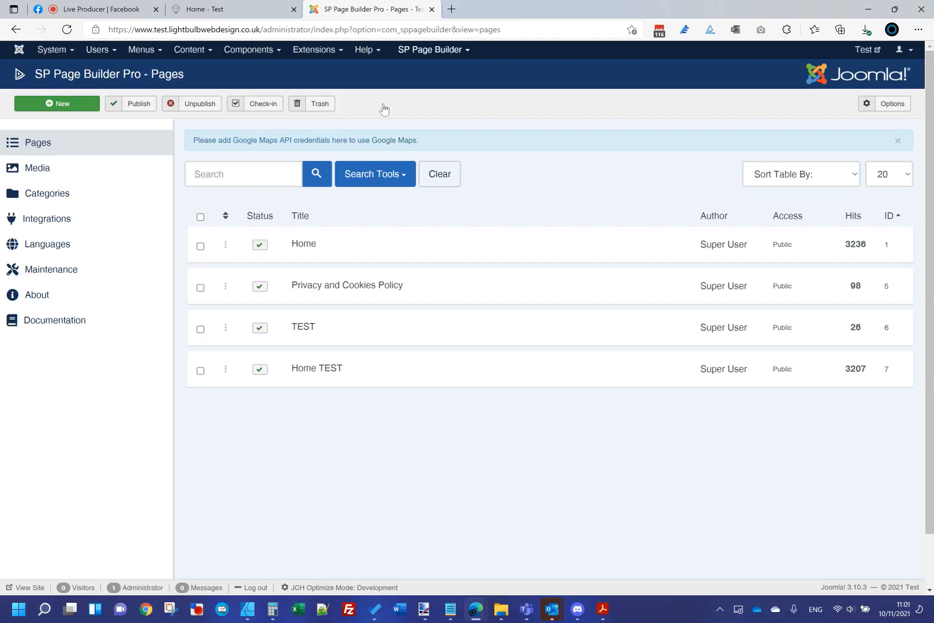
Open the TEST page's editor in a separate browser tab and the Home page's editor in the current one
mouse_move(311, 246)
right_click(311, 326)
left_click(345, 332)
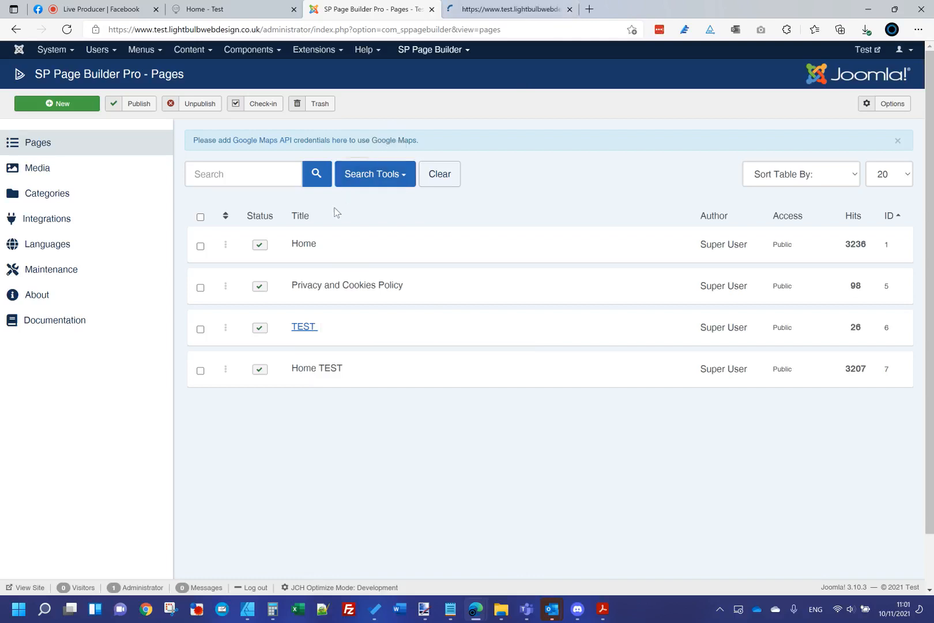
left_click(312, 245)
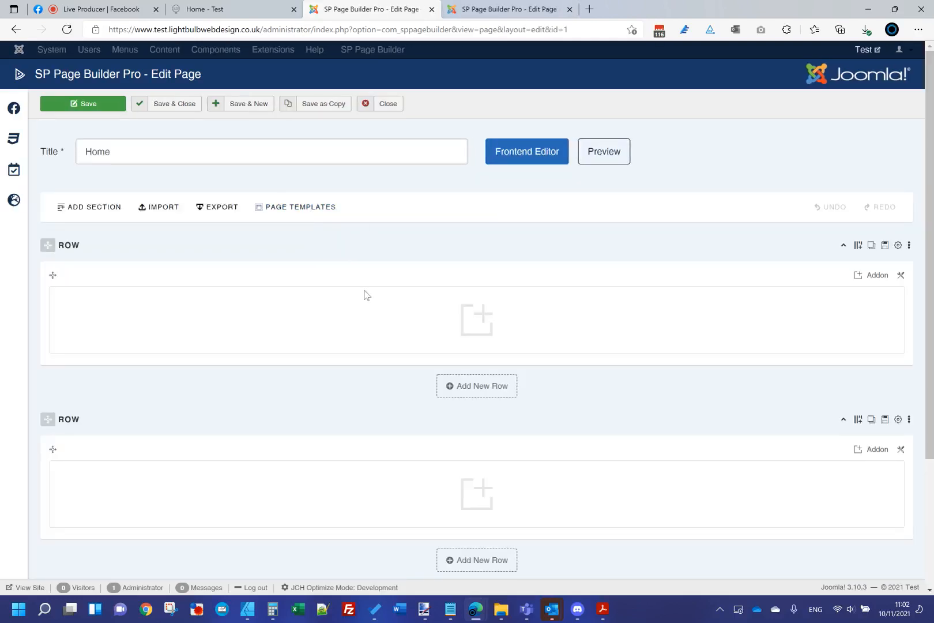
left_click(516, 7)
left_click(386, 9)
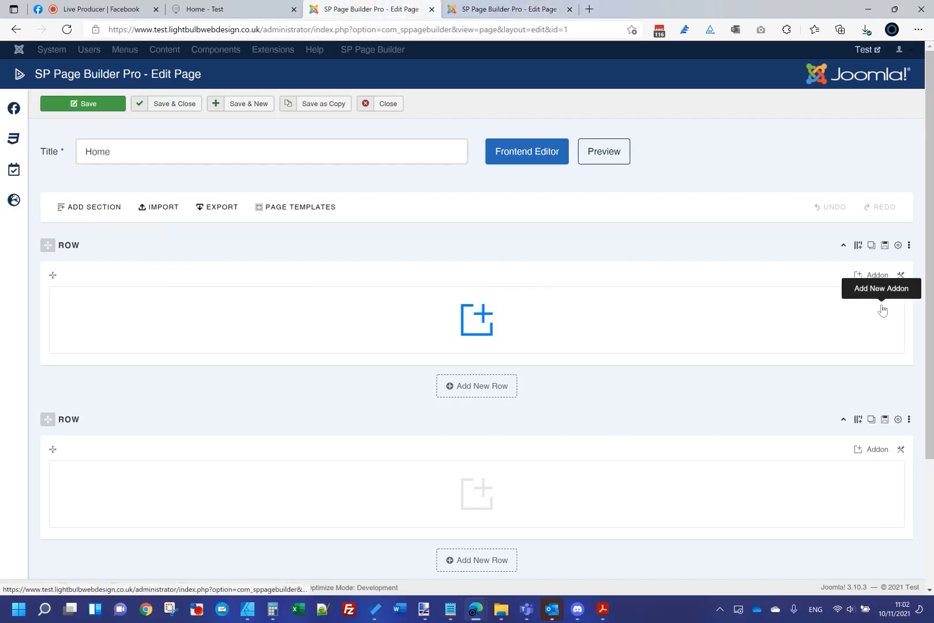
Split the second row of the Home page into three equal columns
scroll(615, 379, "down", 3)
scroll(779, 283, "up", 2)
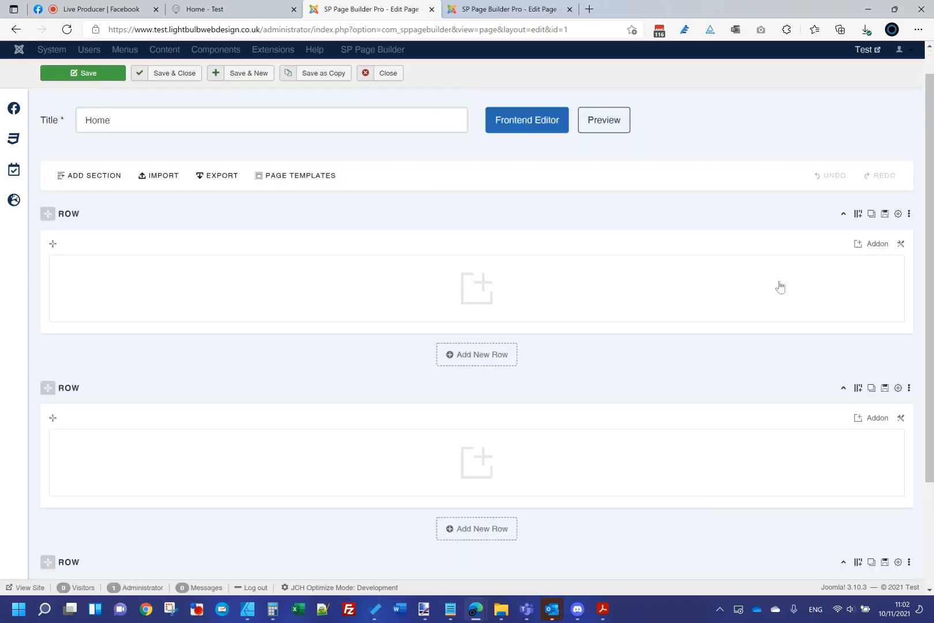
scroll(829, 380, "down", 3)
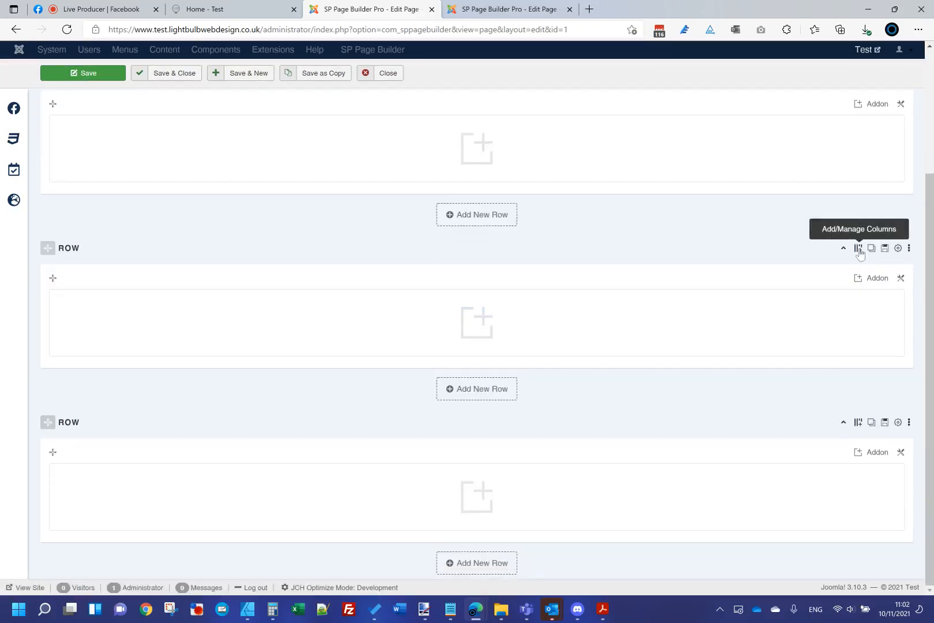
left_click(858, 248)
left_click(608, 345)
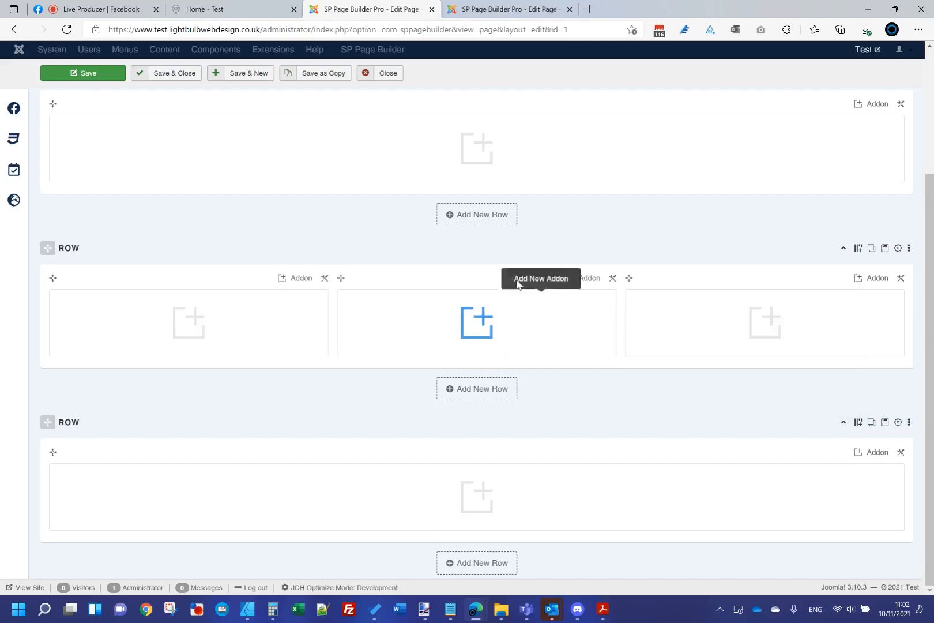
Add a default Image addon to the second row's first column and place a duplicate of it in the third column
left_click(187, 326)
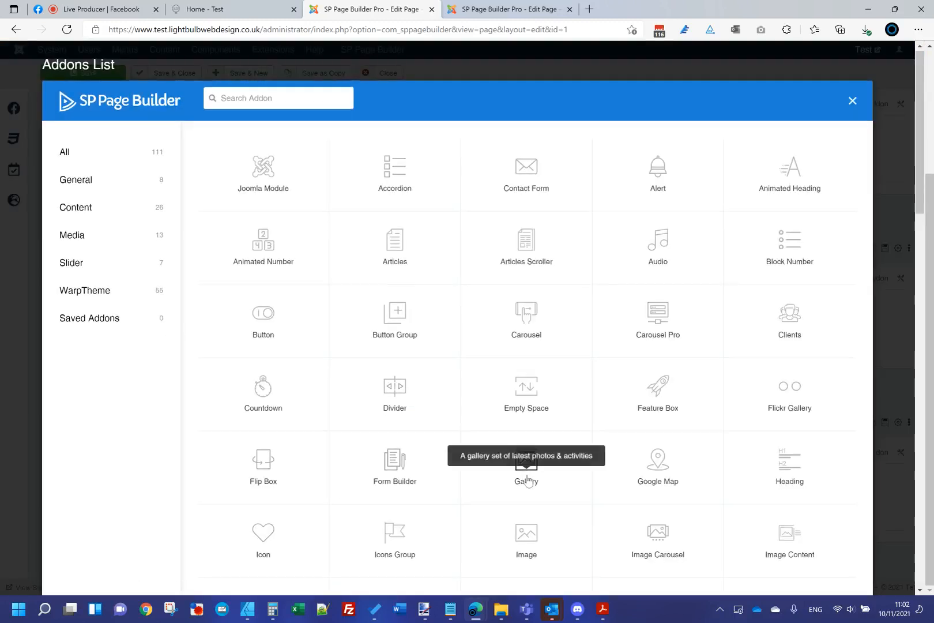
scroll(528, 479, "down", 3)
left_click(539, 397)
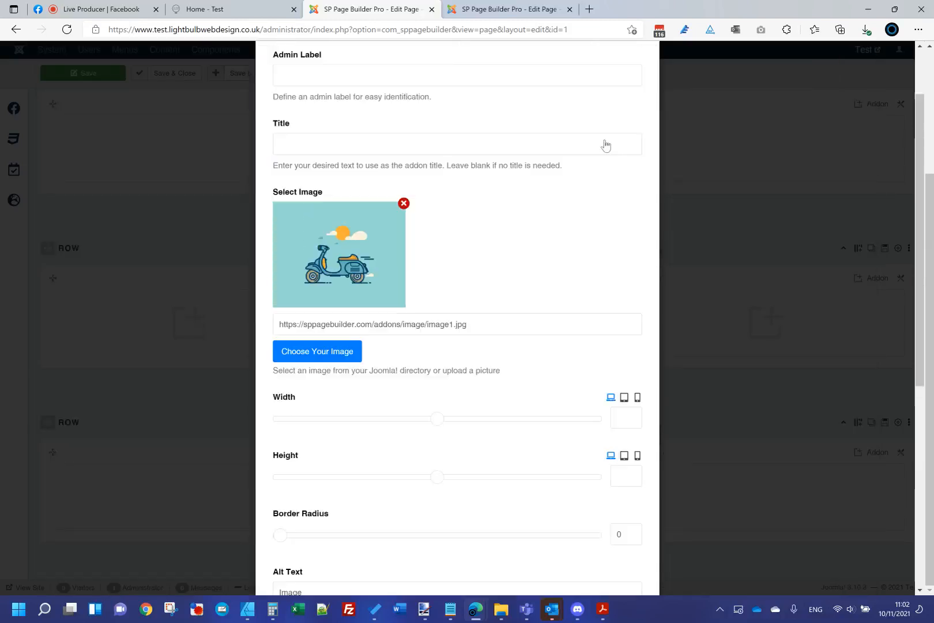
left_click(606, 99)
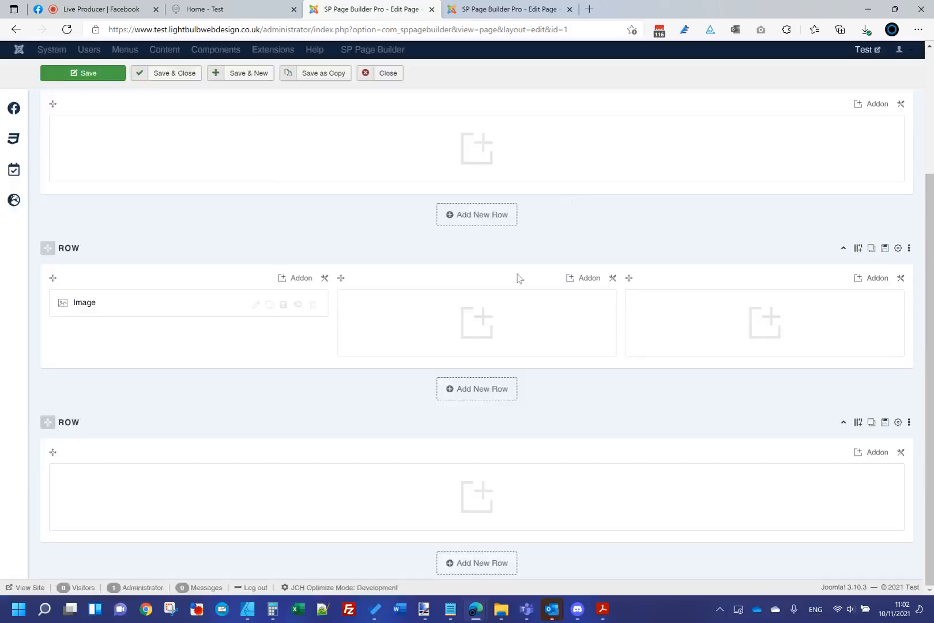
left_click(270, 305)
left_click_drag(201, 340, 692, 317)
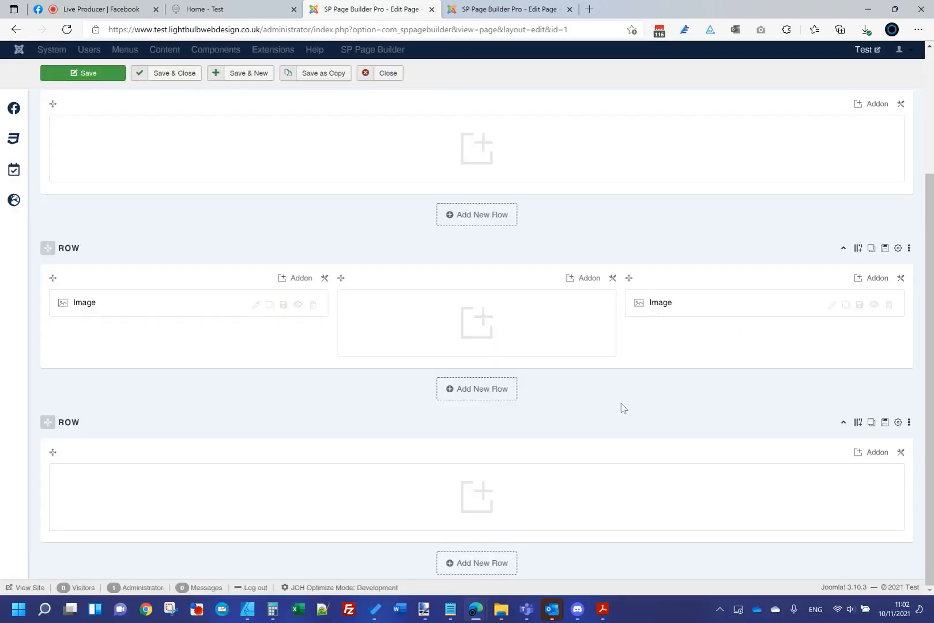
Add an Image Overlay addon with its default settings to the middle column of the second row
left_click(528, 325)
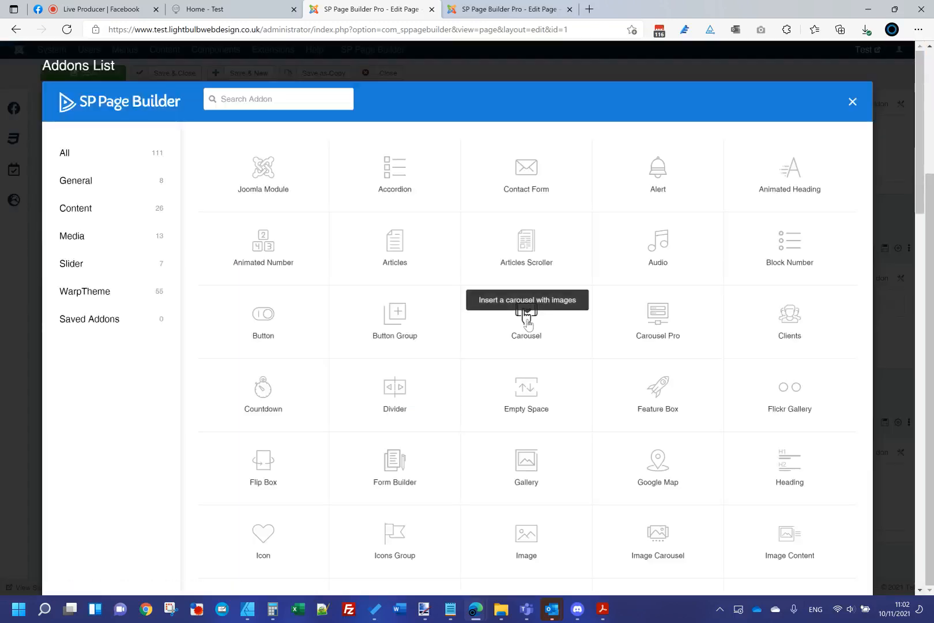
scroll(501, 460, "down", 3)
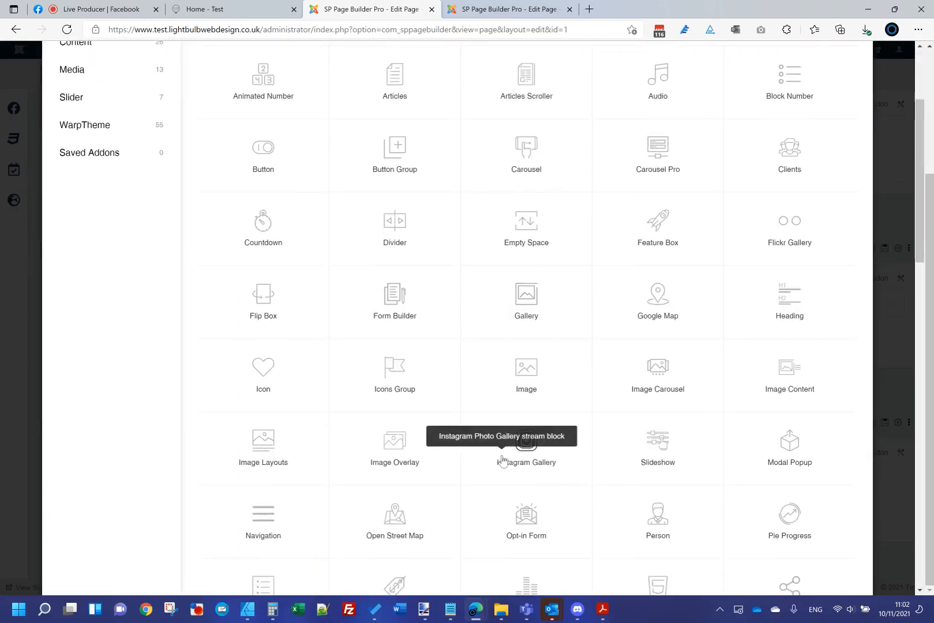
left_click(393, 456)
scroll(598, 163, "up", 3)
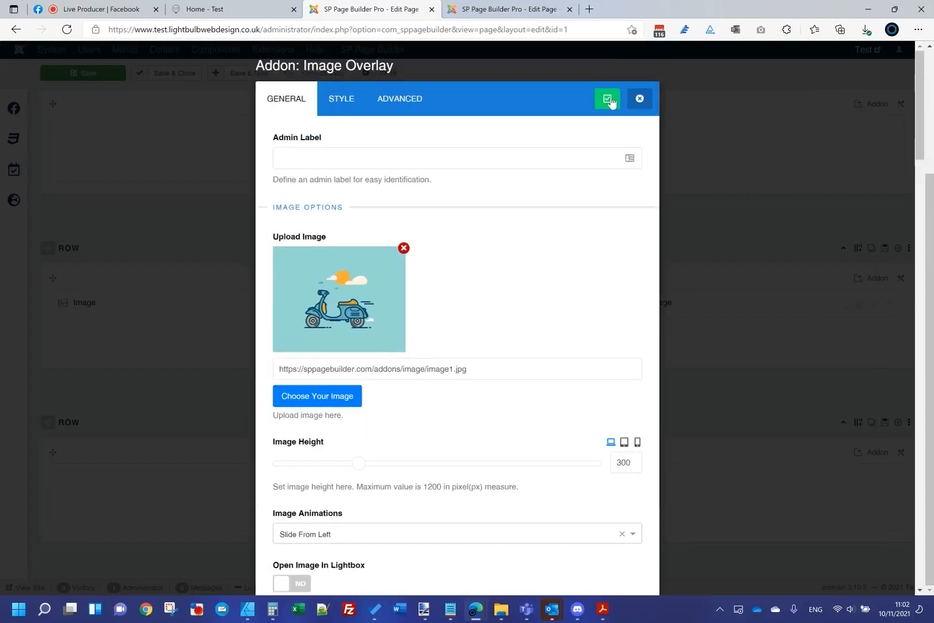
left_click(607, 100)
Save the Home page and reload the live home page to check the three images
left_click(84, 74)
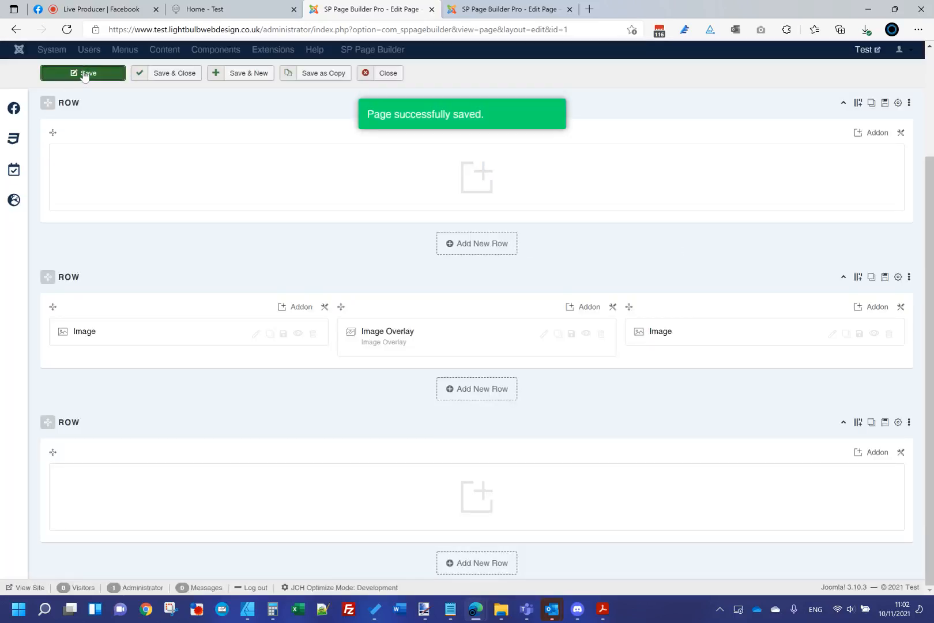
left_click(250, 10)
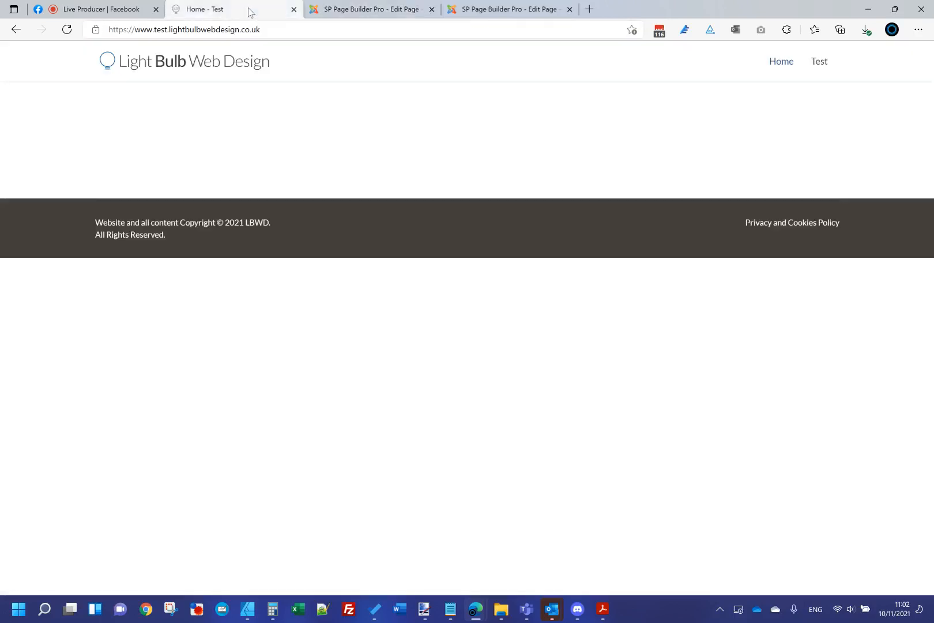
key("F5")
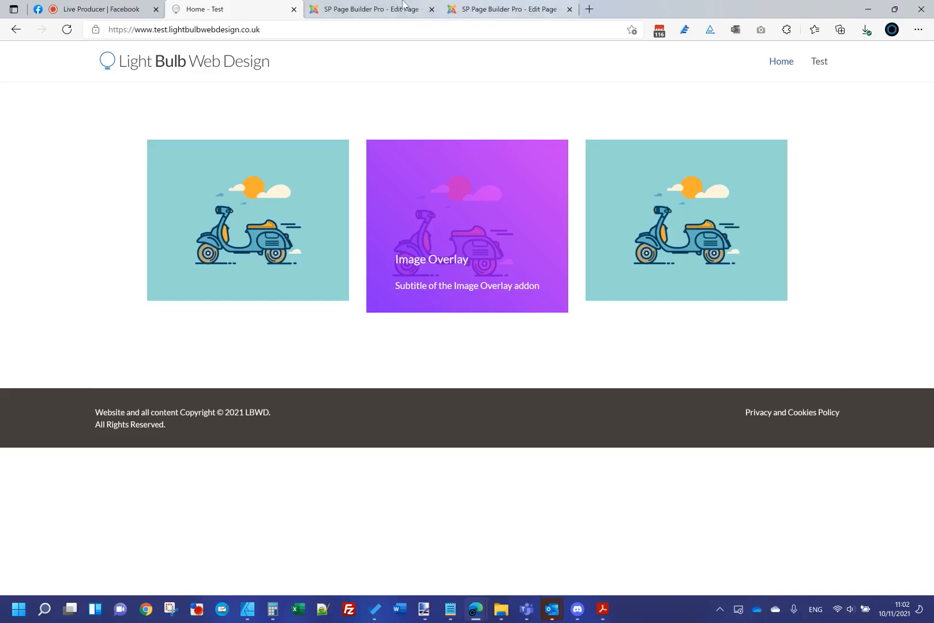
Duplicate the Home page's row that contains the two Image addons and the Image Overlay
left_click(374, 9)
scroll(629, 342, "down", 2)
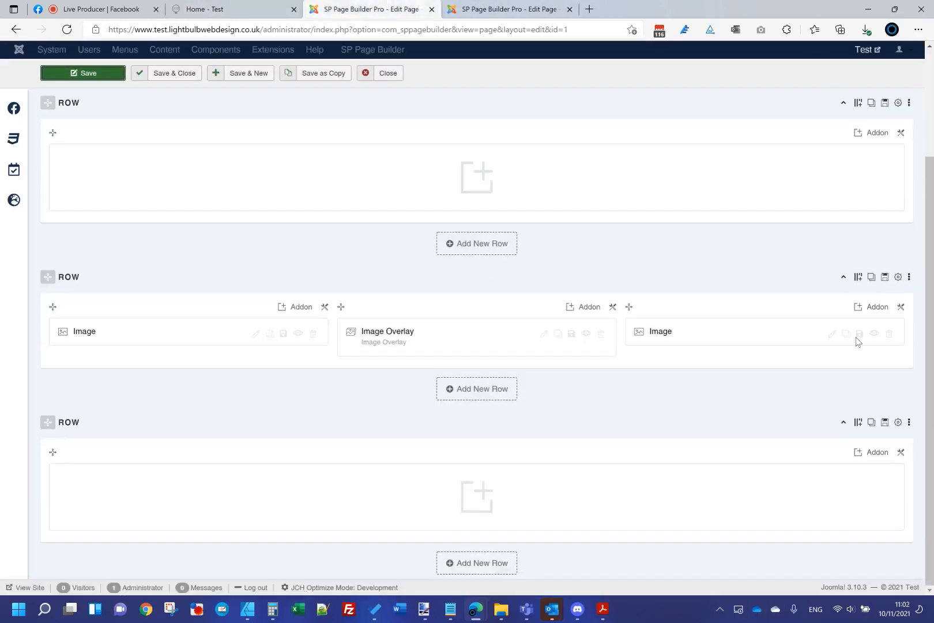
left_click(872, 279)
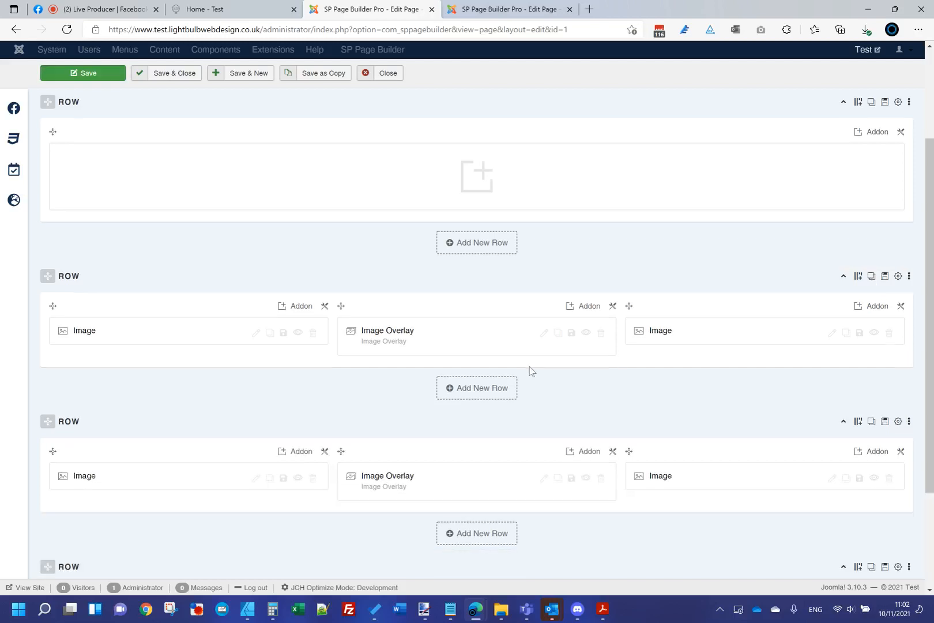
scroll(529, 371, "down", 1)
Save the page with the duplicated row and reload the live home page to check both image rows
left_click(101, 84)
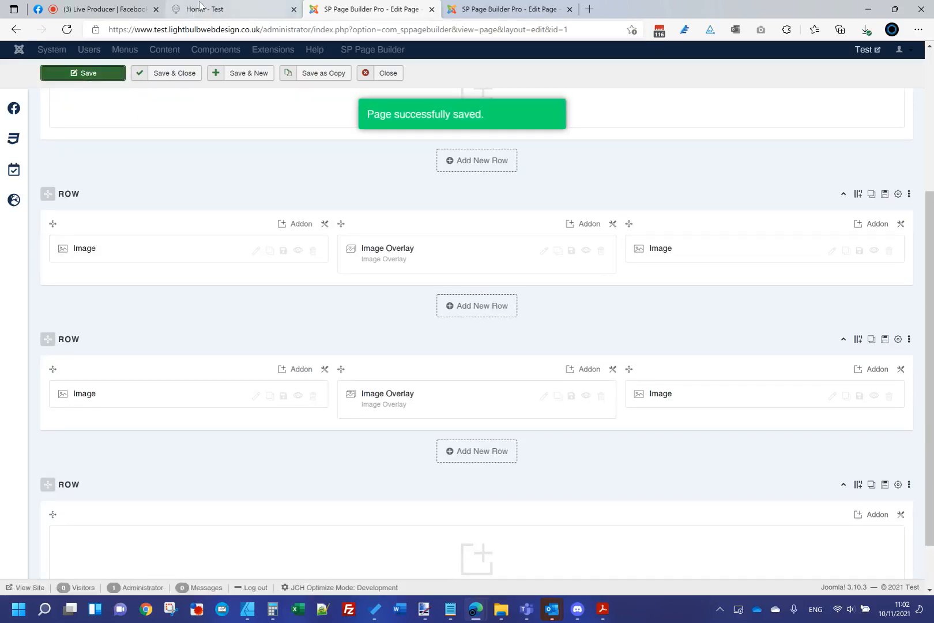
left_click(205, 9)
key("F5")
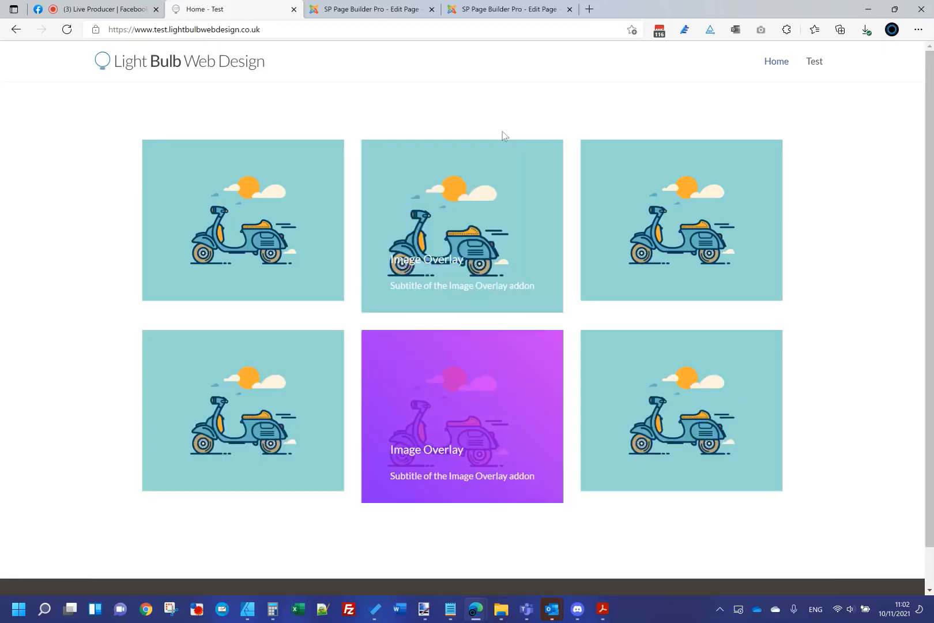
Copy the upper of the Home page's two image rows to the clipboard
left_click(369, 9)
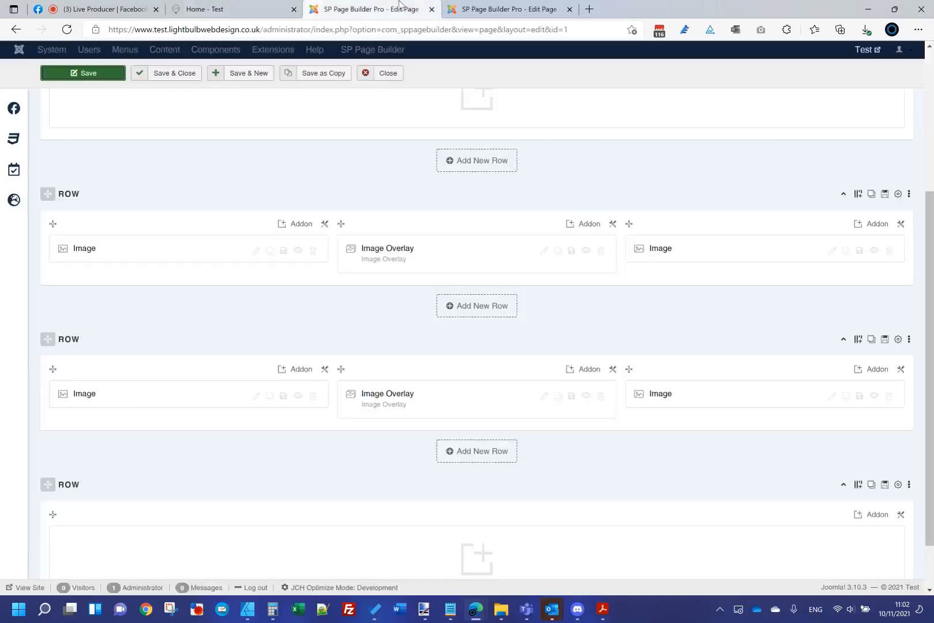
left_click(909, 194)
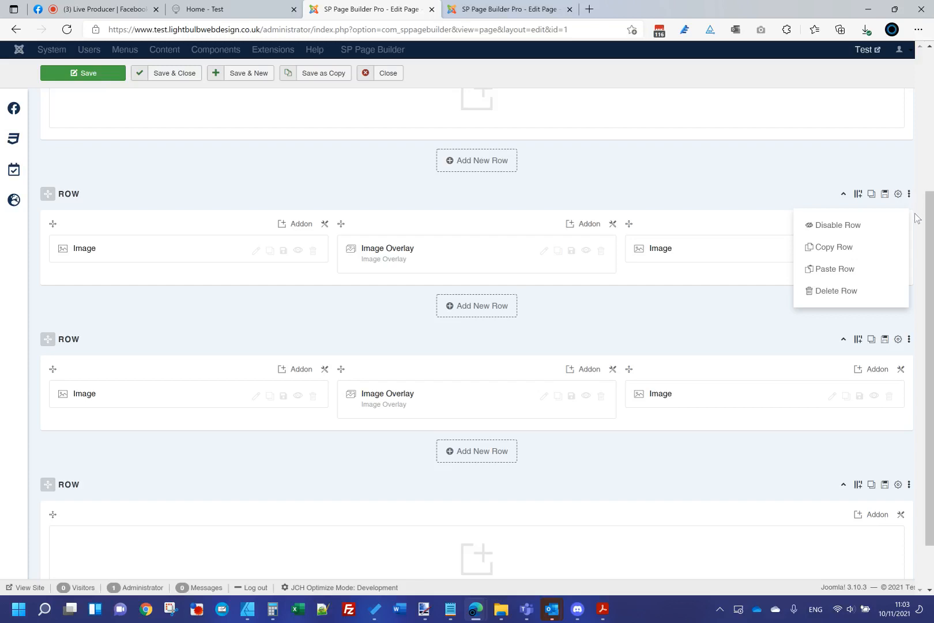
left_click(840, 248)
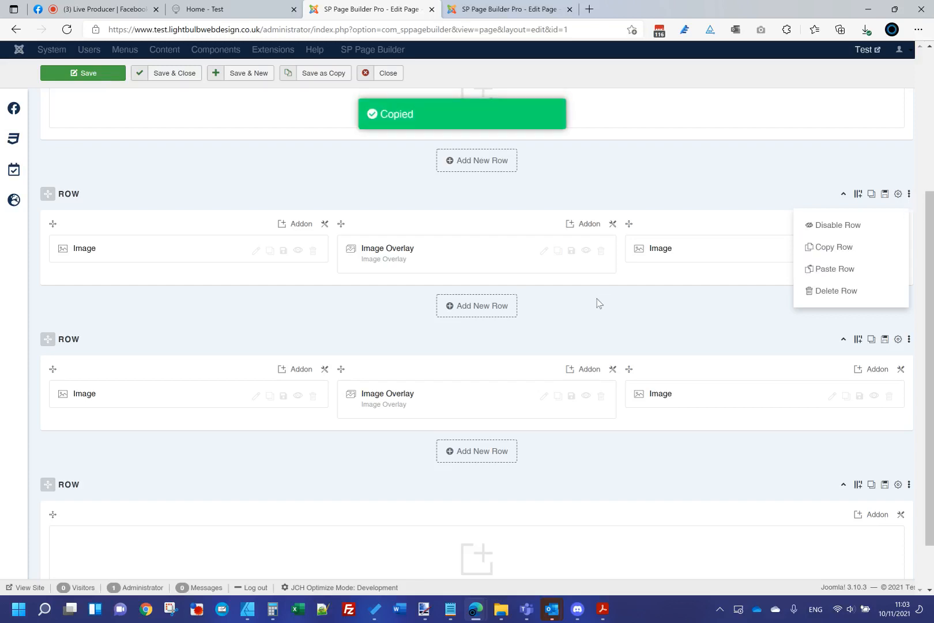
Add a single-column row at the end of the Home page and paste the copied image row into it
scroll(595, 300, "down", 1)
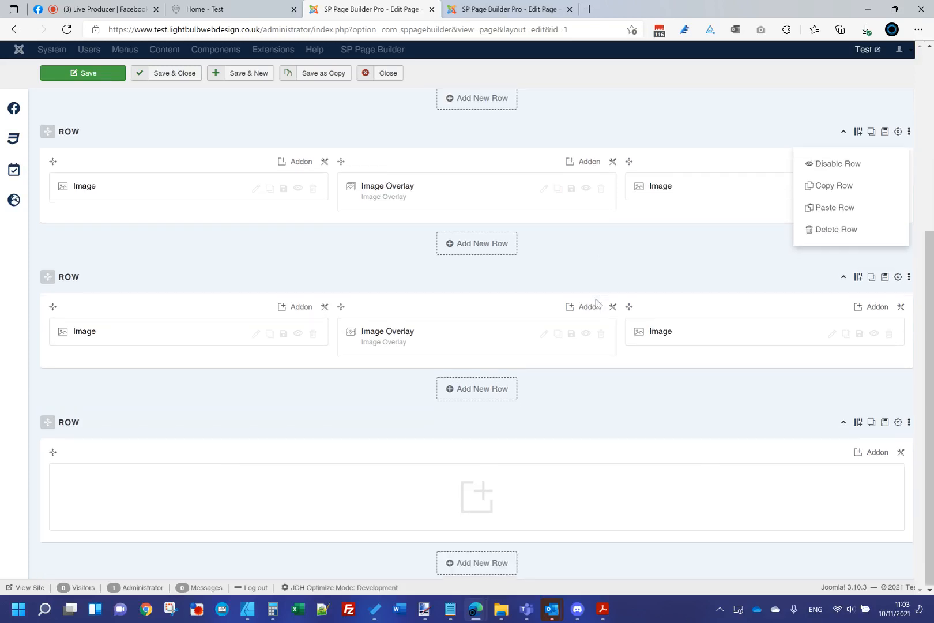
left_click(466, 565)
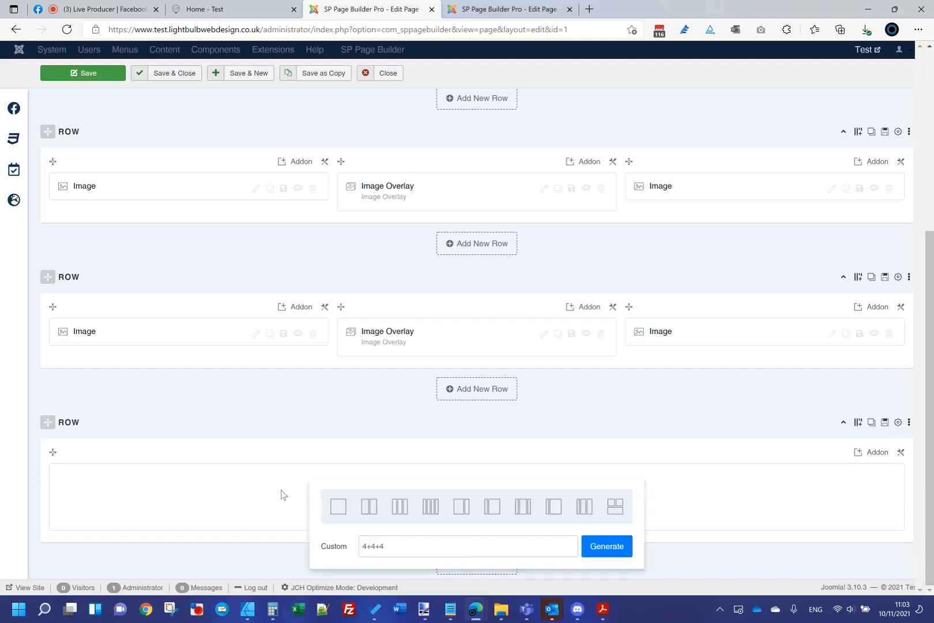
left_click(338, 506)
scroll(328, 499, "down", 3)
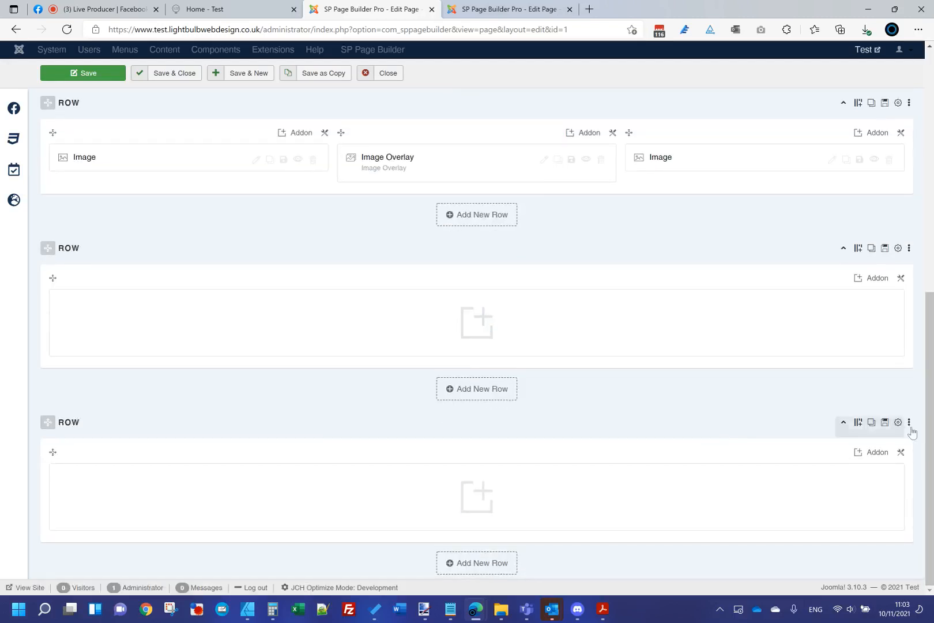
left_click(909, 422)
left_click(837, 497)
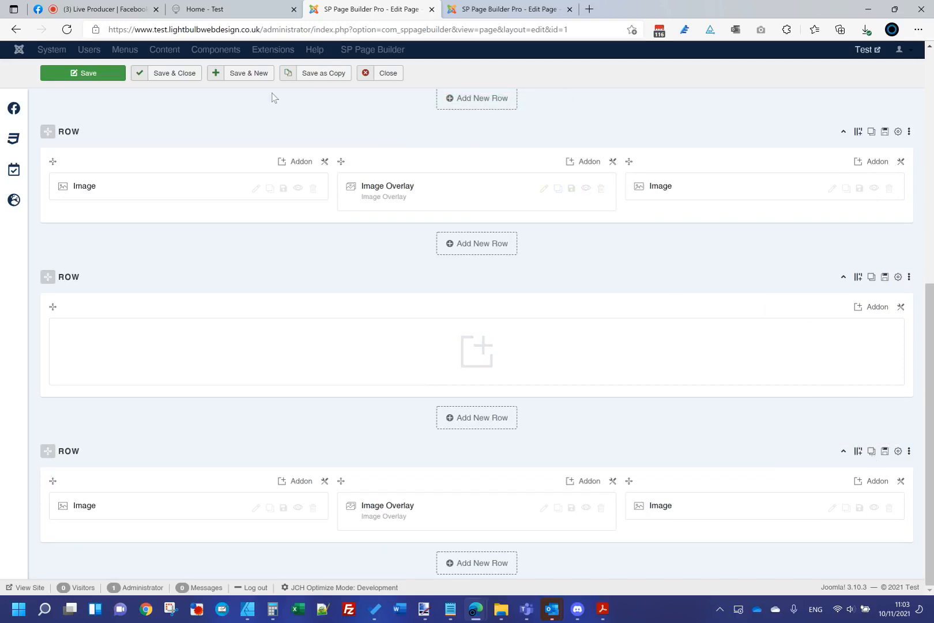
Save the Home page with the pasted row and reload the live home page to check all image rows
left_click(103, 74)
left_click(207, 8)
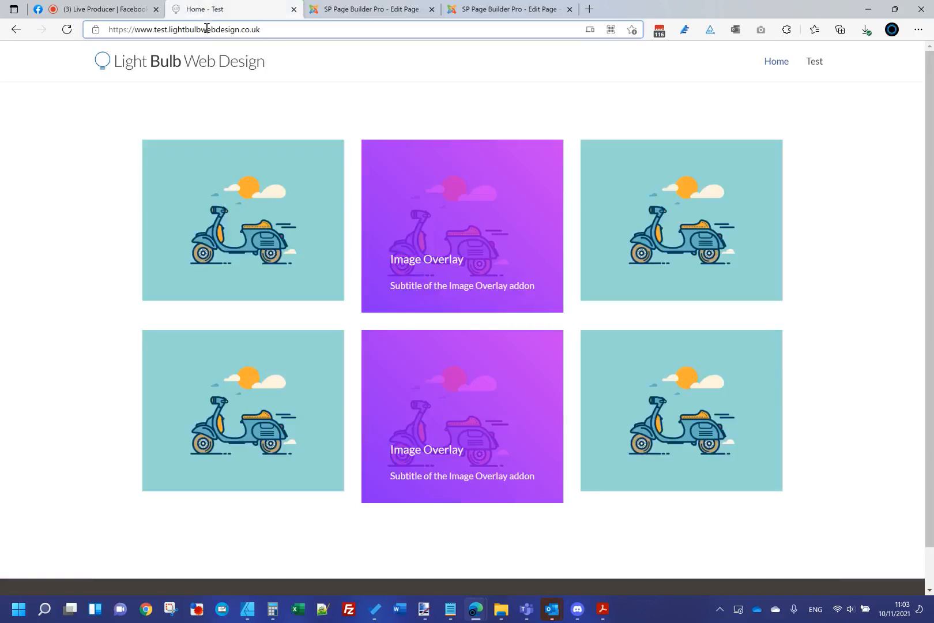
left_click(207, 29)
key("Return")
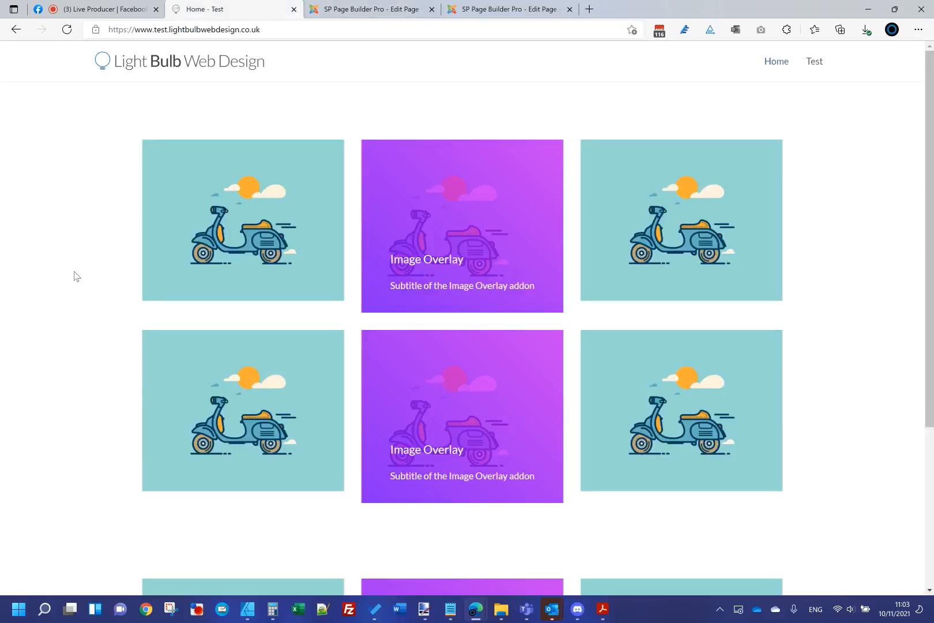
scroll(73, 273, "down", 5)
scroll(74, 273, "up", 4)
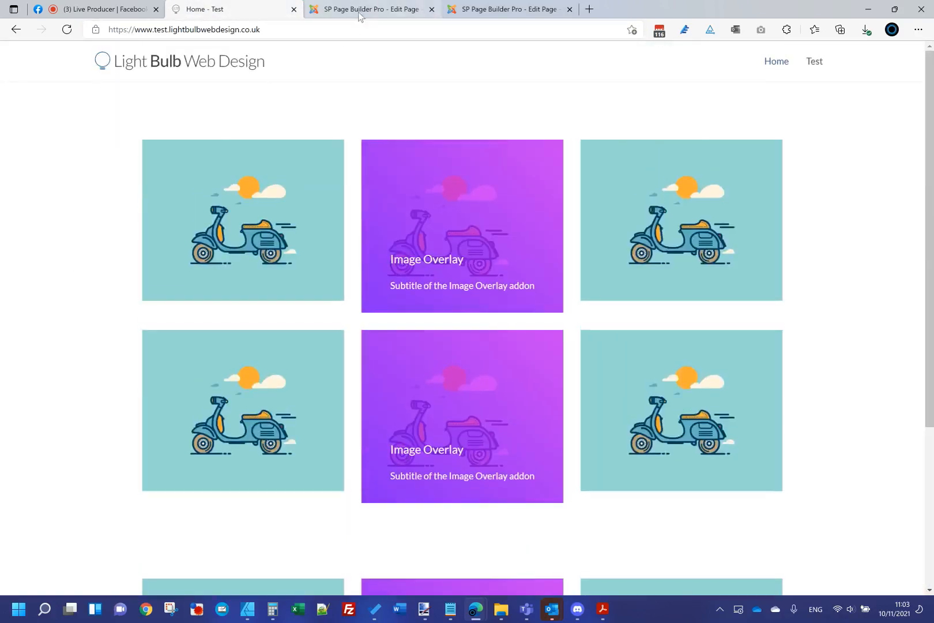
Copy the Home page's upper image row and paste it into the second empty row of the TEST page
left_click(360, 10)
scroll(577, 279, "up", 6)
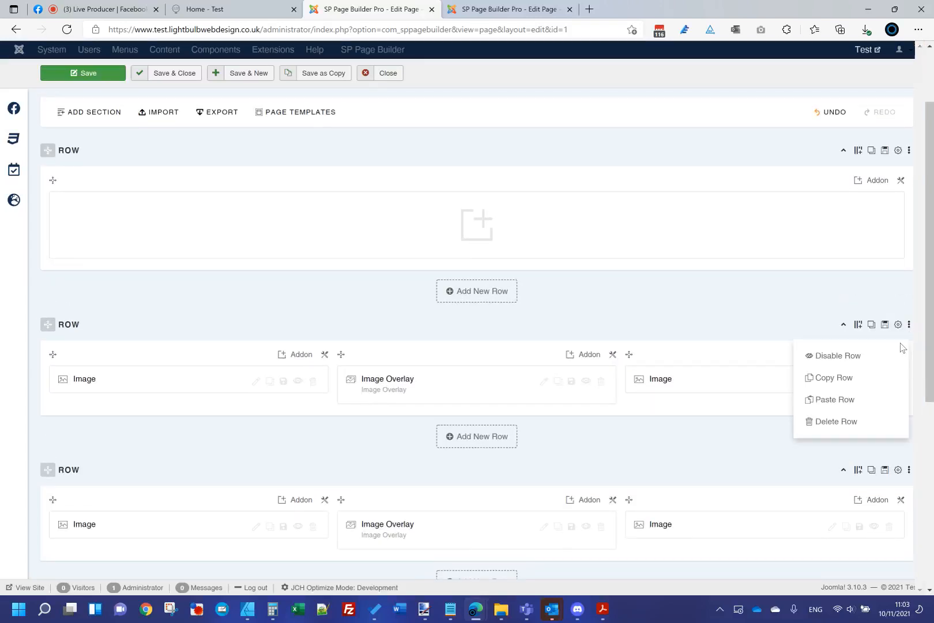
left_click(880, 379)
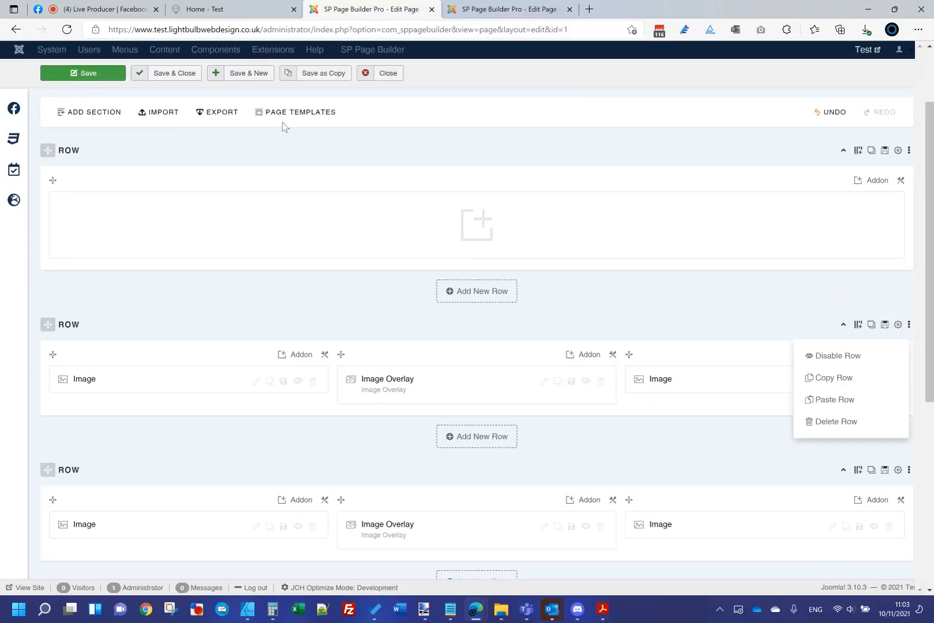
left_click(471, 15)
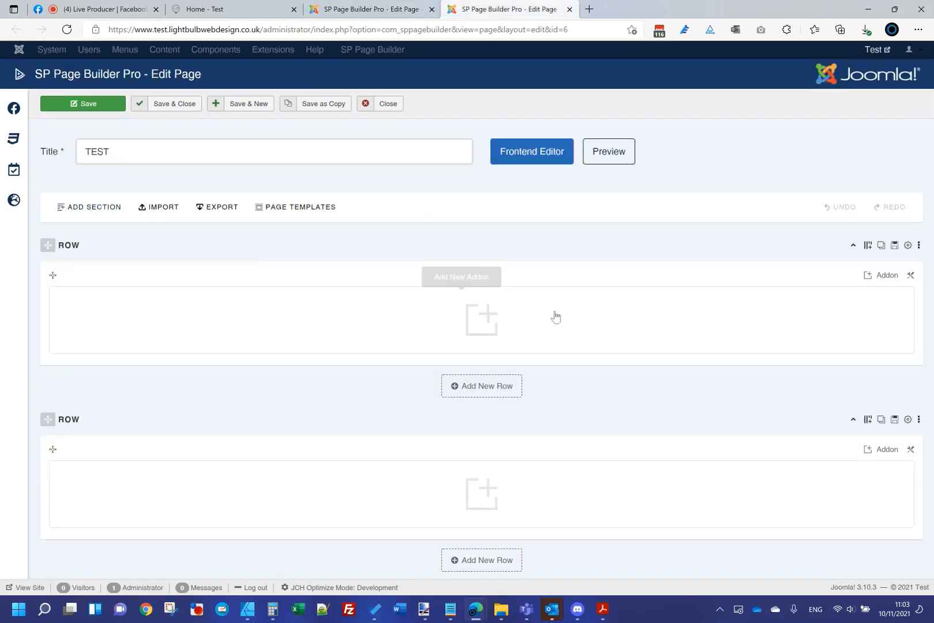
left_click(919, 419)
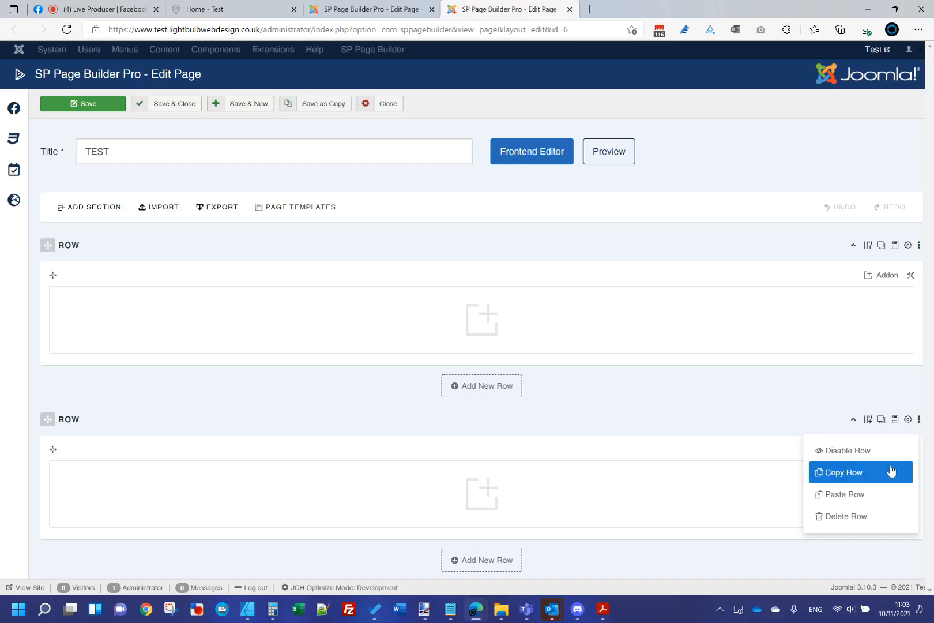
left_click(868, 494)
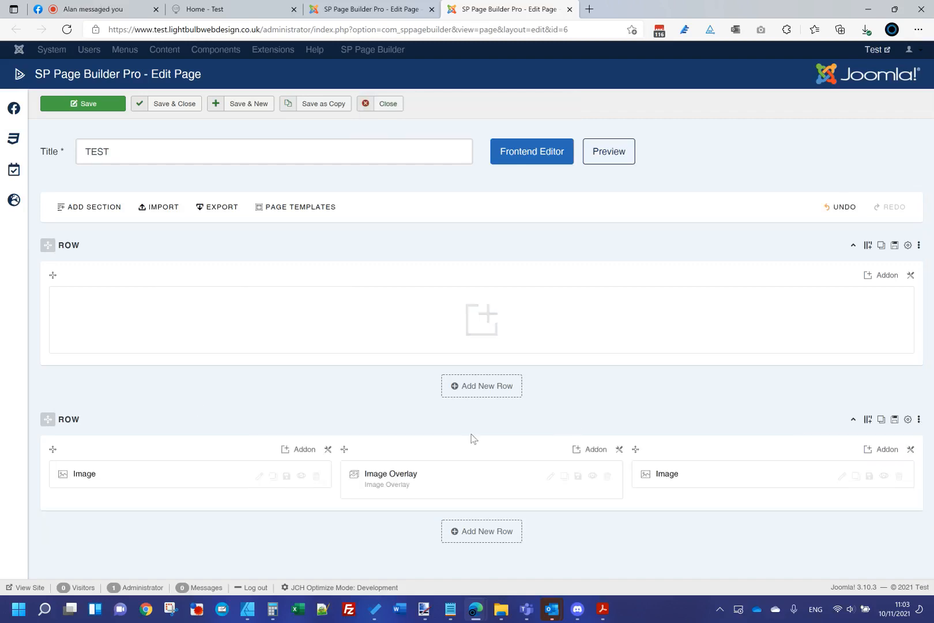
Save the TEST page and open the live site's Test page to check the pasted image row
left_click(93, 104)
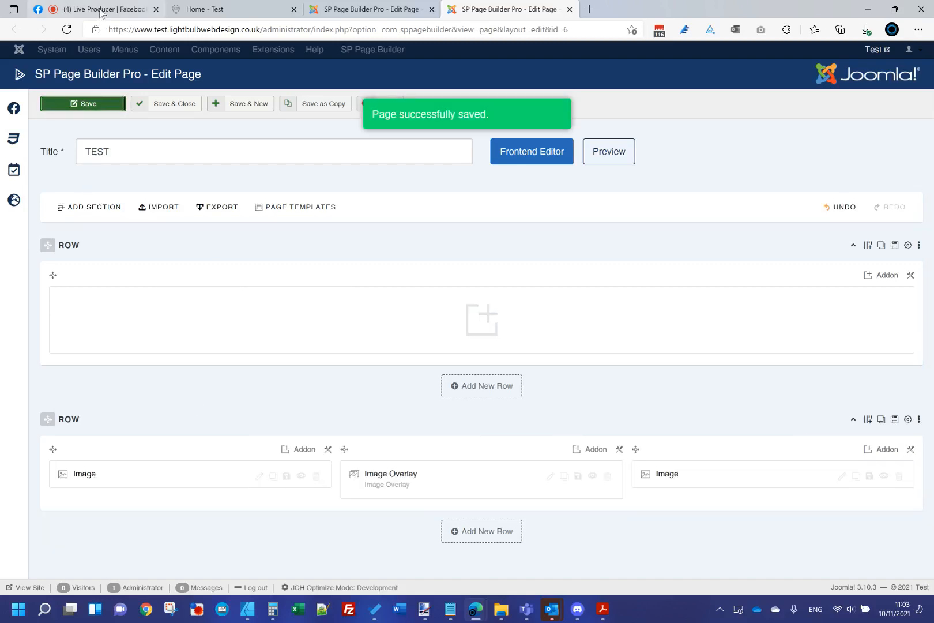
left_click(392, 10)
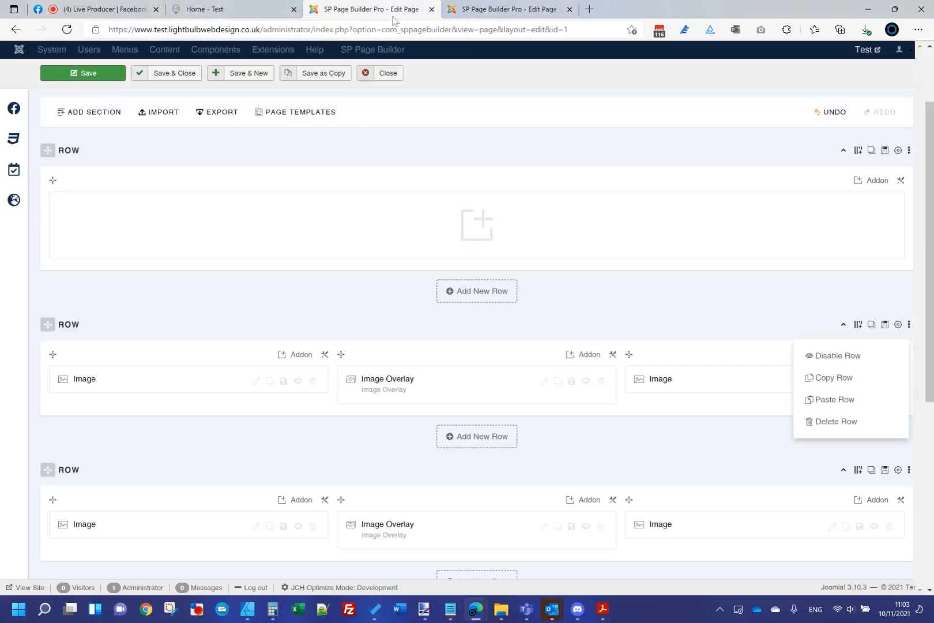
left_click(476, 15)
left_click(232, 8)
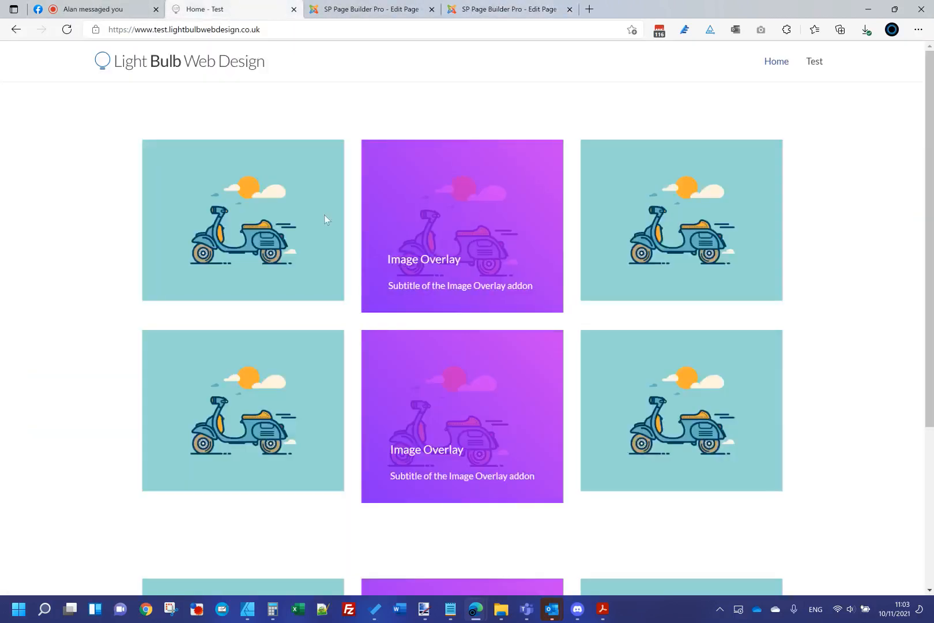
left_click(816, 62)
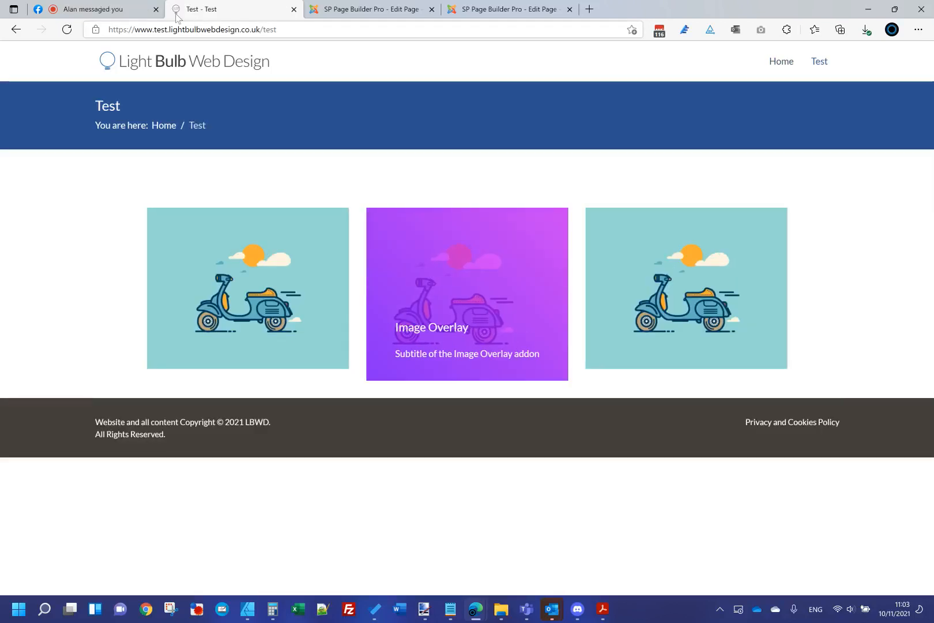
left_click(99, 9)
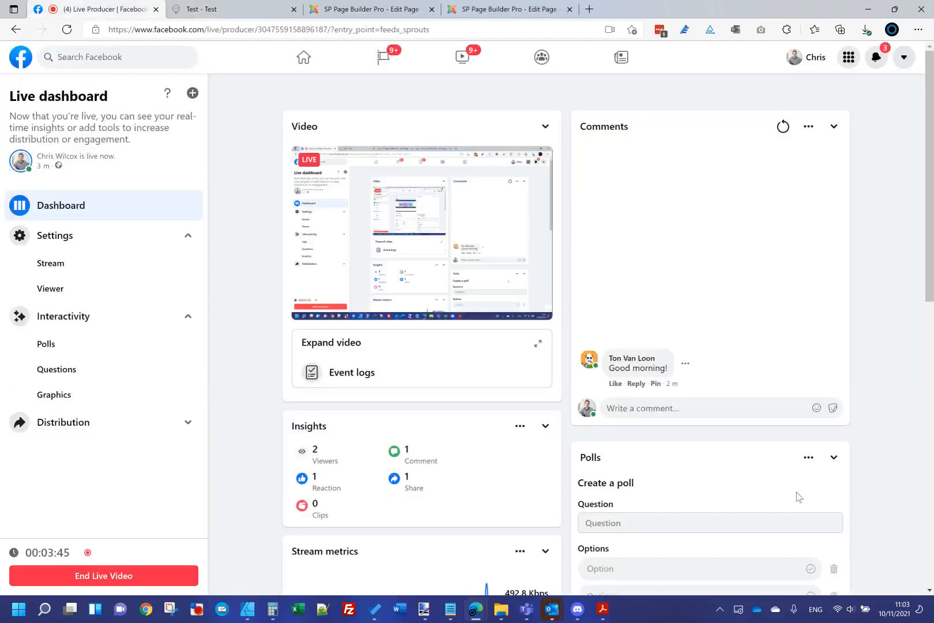
left_click(241, 10)
left_click(355, 10)
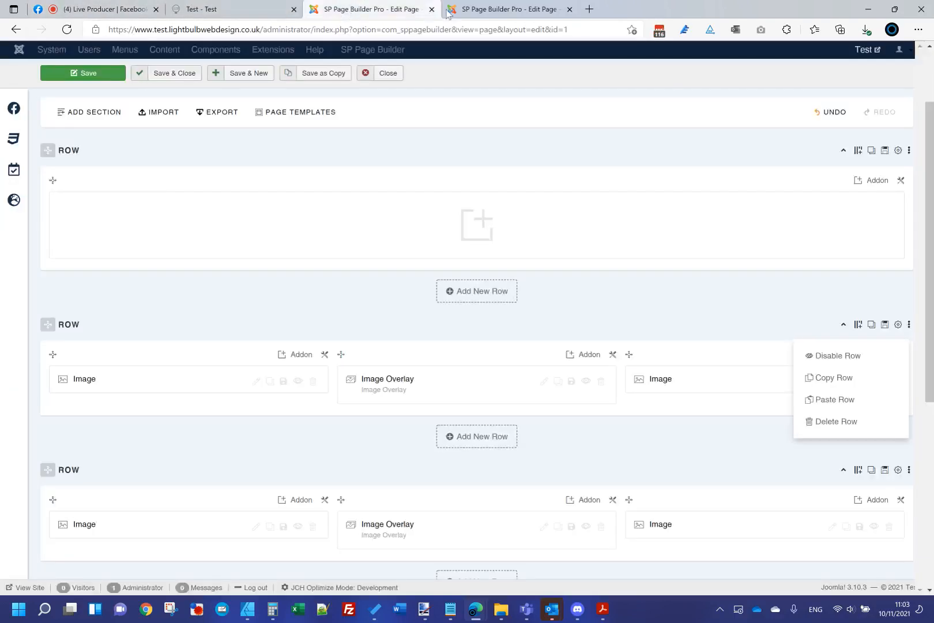
left_click(482, 10)
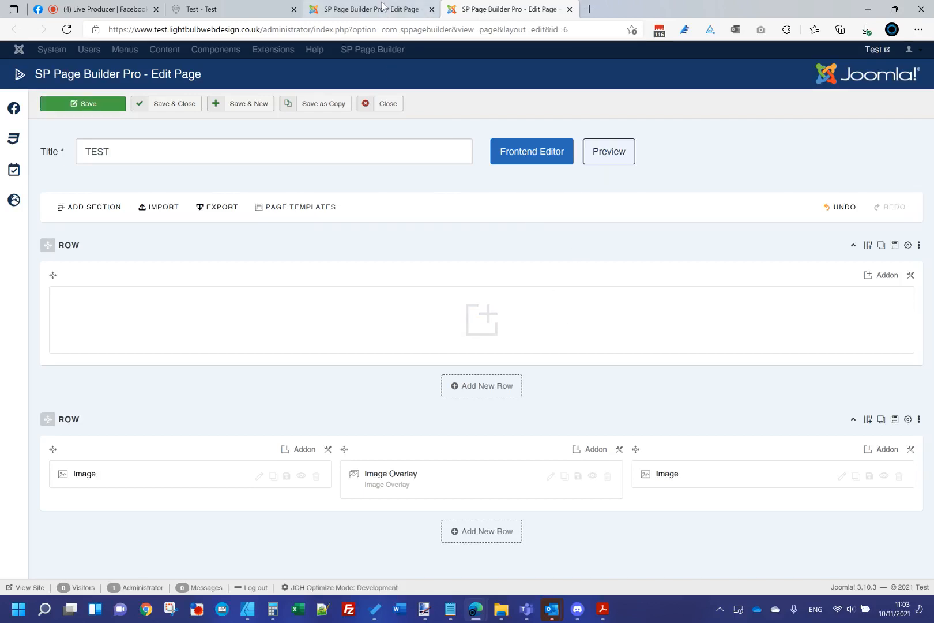
Return to the Home page editor and look at the Row Options of its upper image row
left_click(385, 9)
scroll(418, 183, "up", 2)
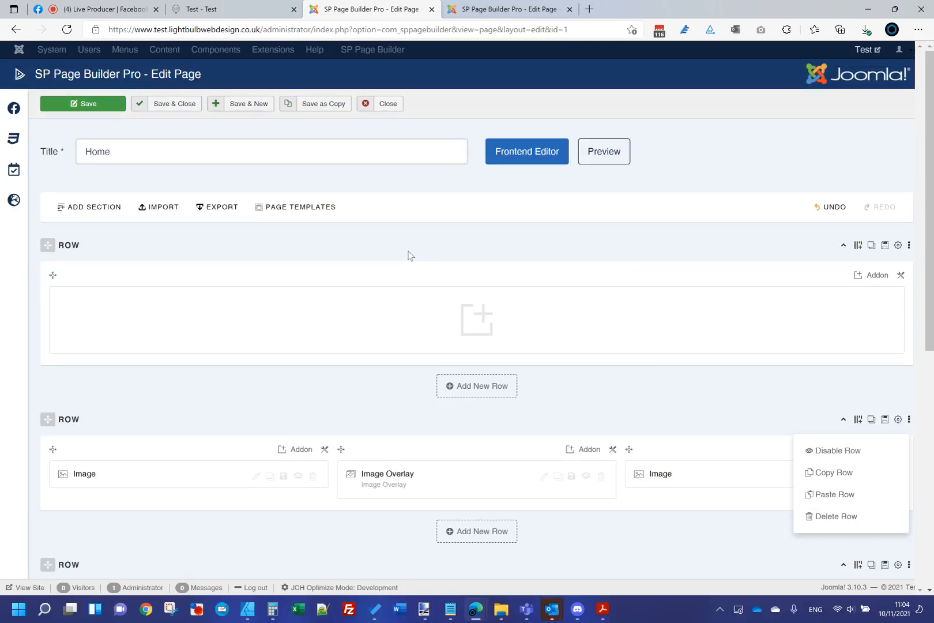
left_click(667, 387)
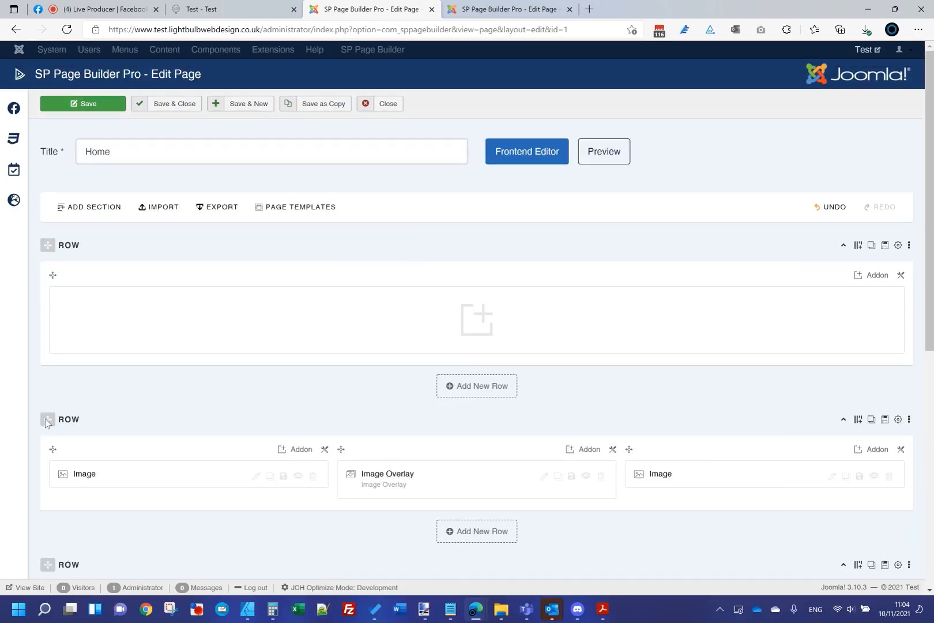
left_click(910, 420)
left_click(898, 421)
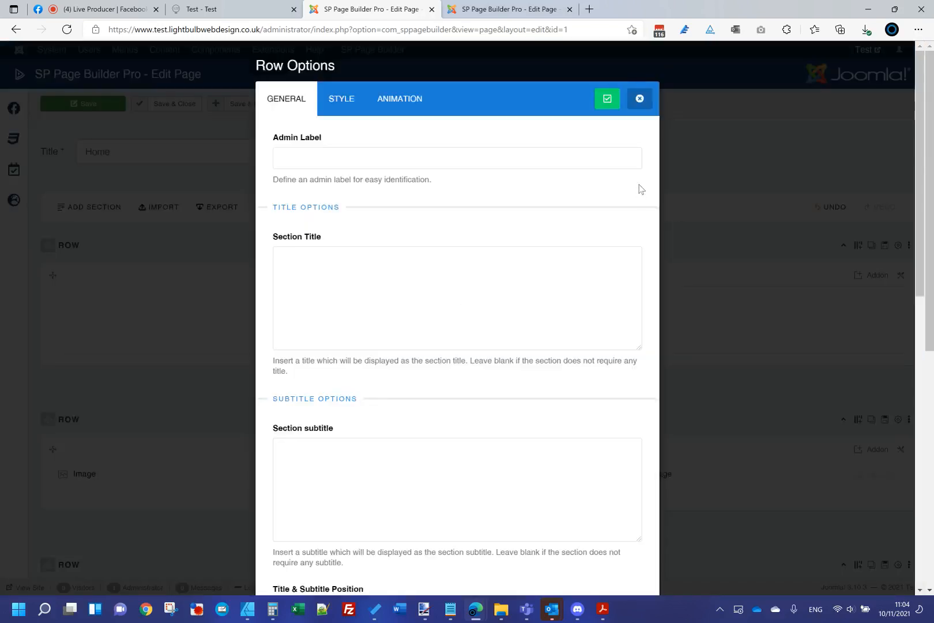
left_click(640, 98)
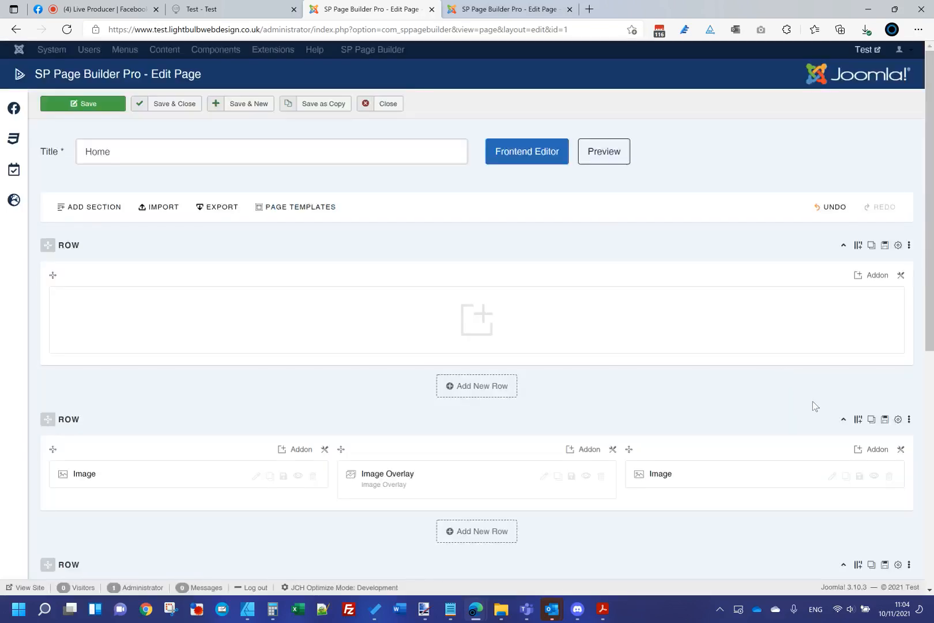
Save the Home page's upper image row as a reusable row, naming it as a custom example section
left_click(884, 420)
left_click(381, 104)
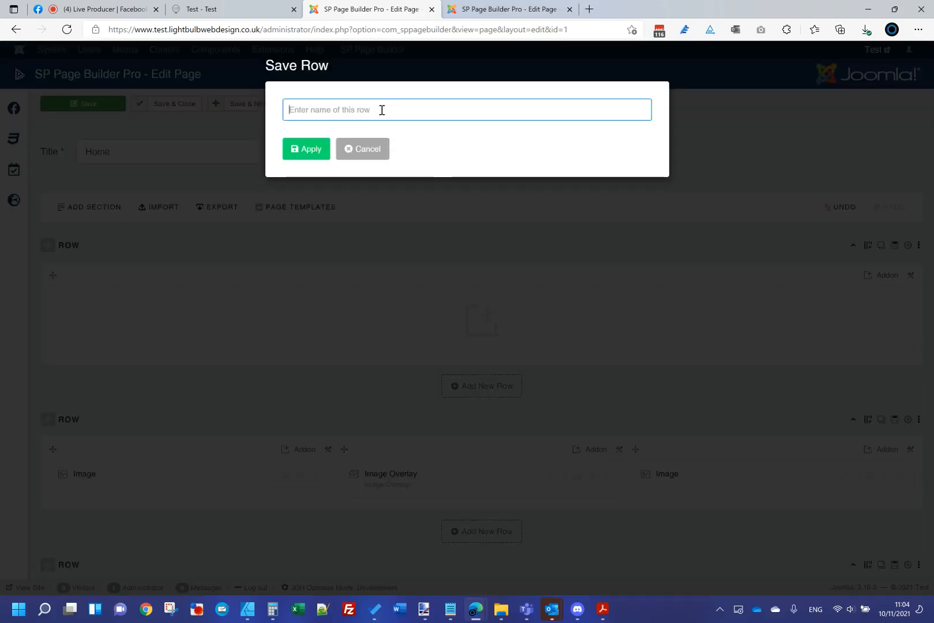
type("Example ")
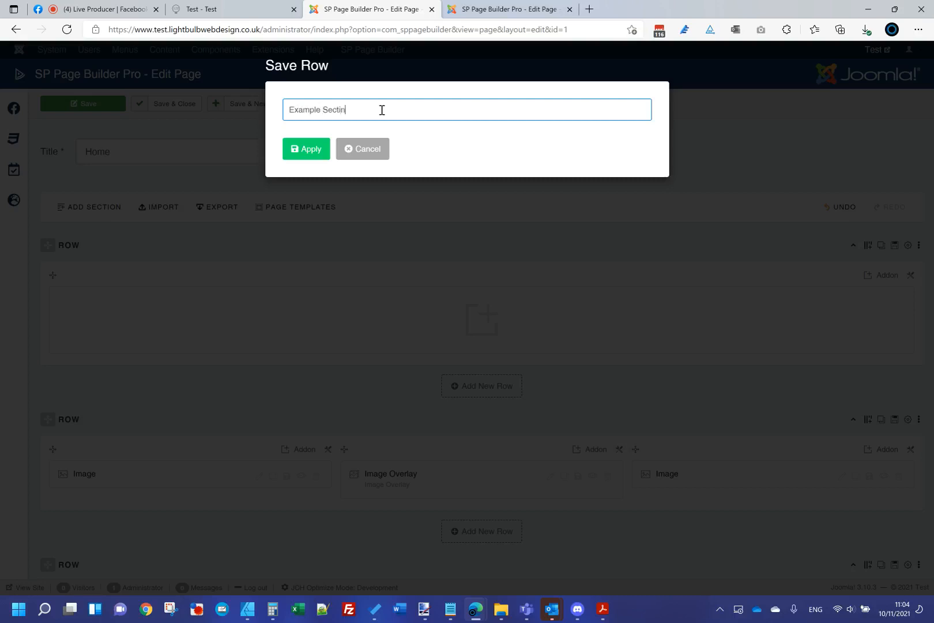
type("Custom")
key("End")
key("BackSpace")
left_click(305, 152)
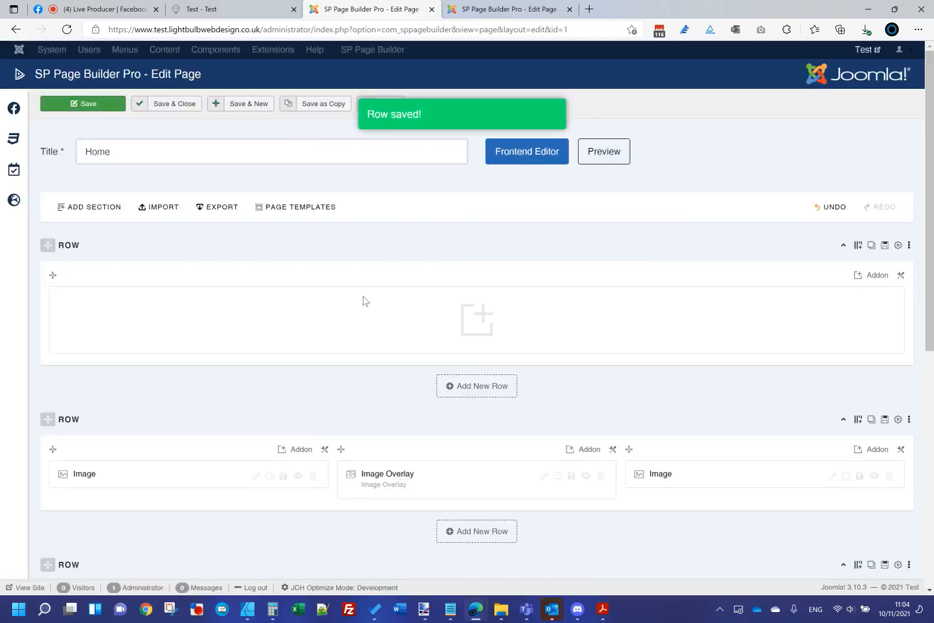
scroll(346, 317, "down", 4)
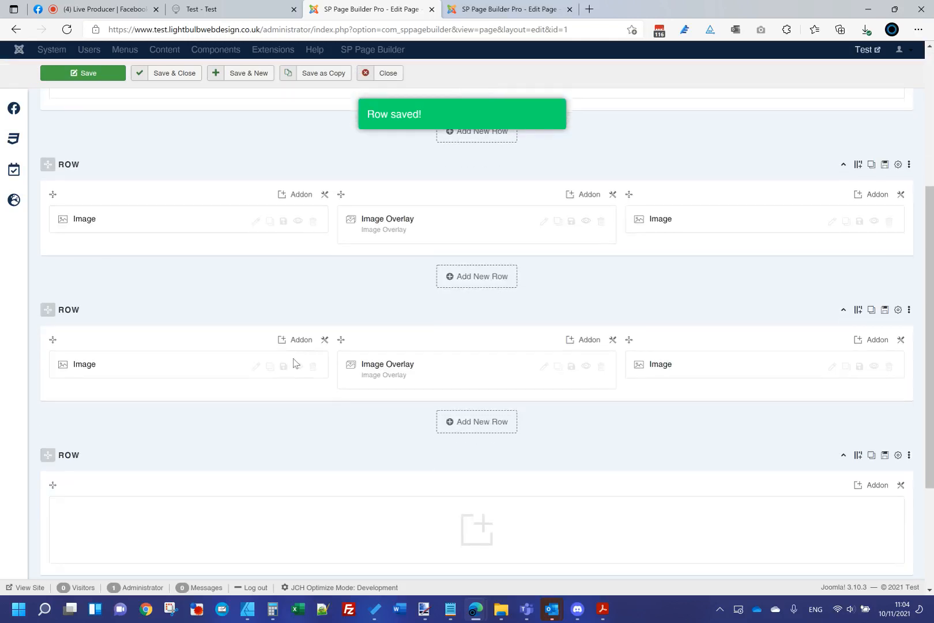
scroll(378, 439, "up", 4)
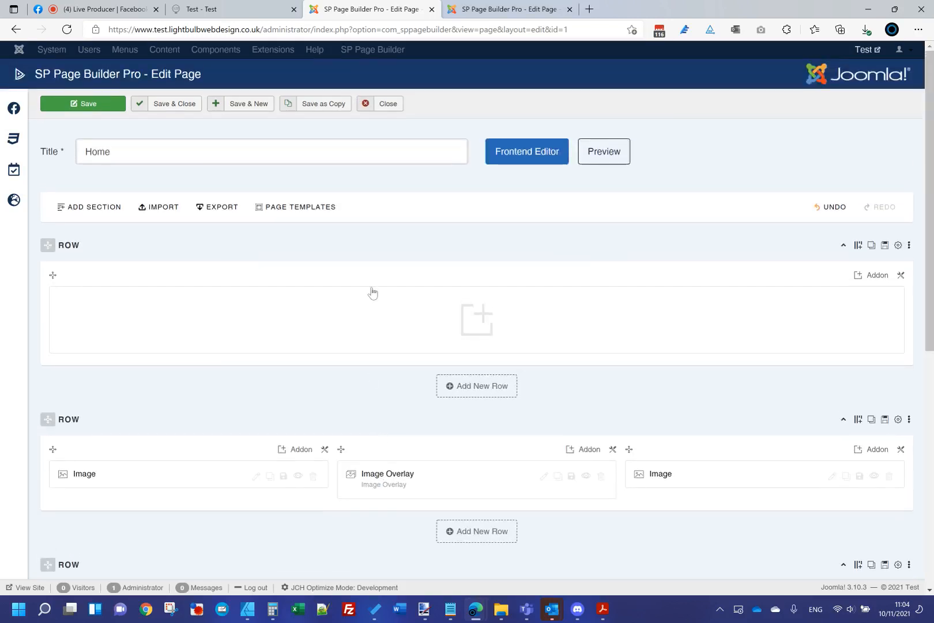
Delete the row with the two Image addons and the Image Overlay from the TEST page
left_click(537, 13)
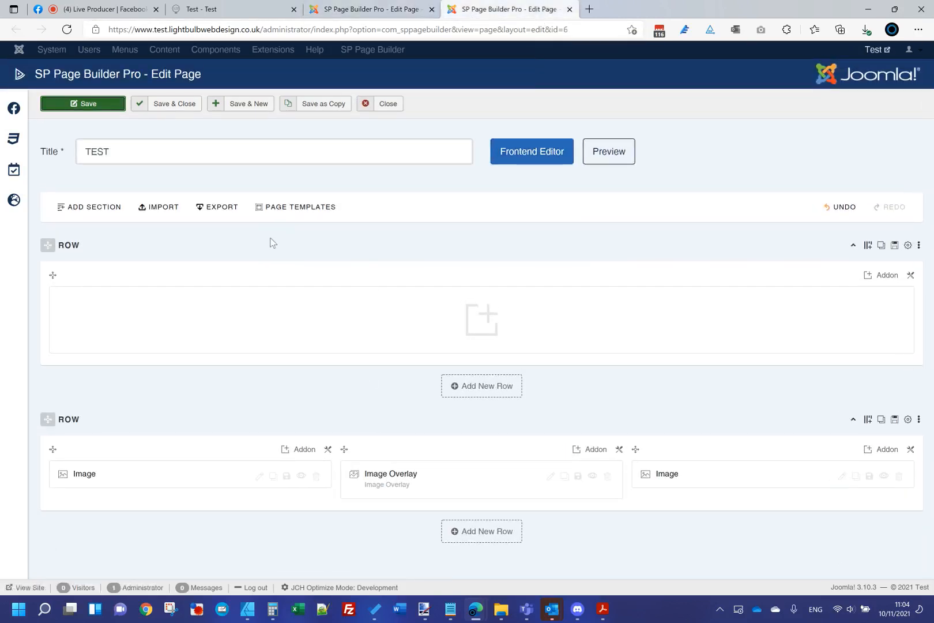
left_click(919, 419)
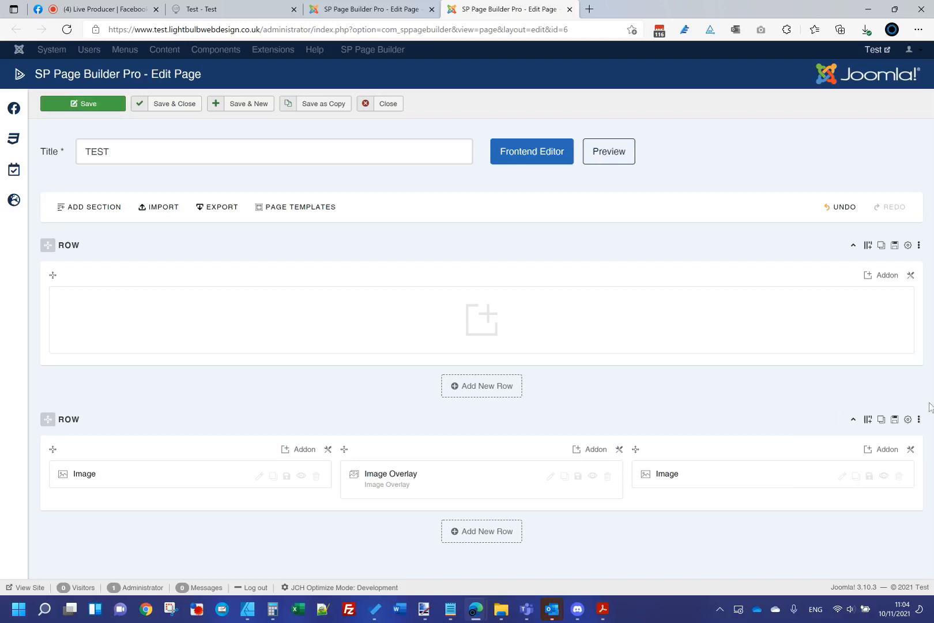
left_click(868, 519)
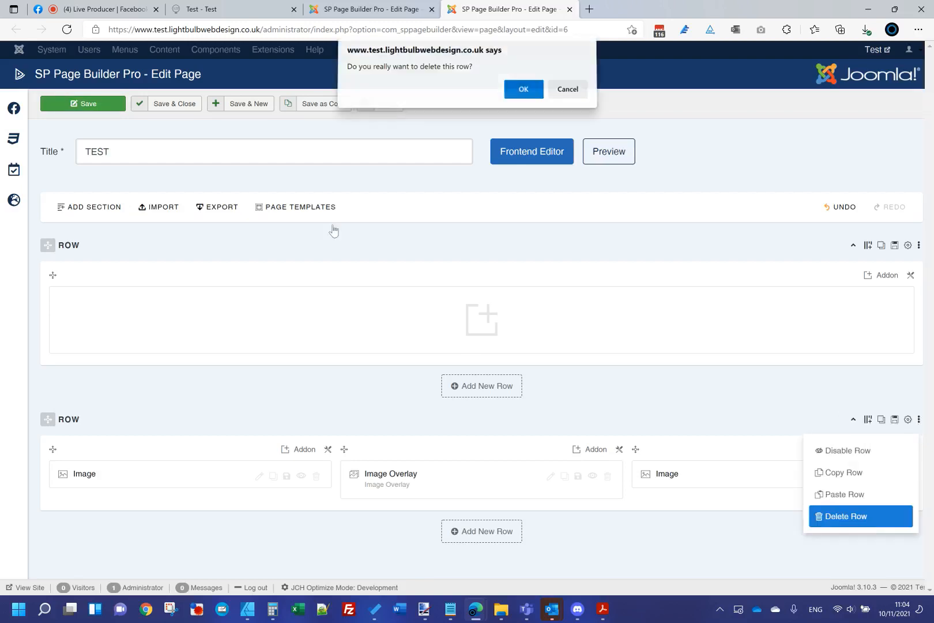
key("Return")
Save the TEST page, reload the live Test page to check the row removal, and return to the TEST page editor
left_click(79, 103)
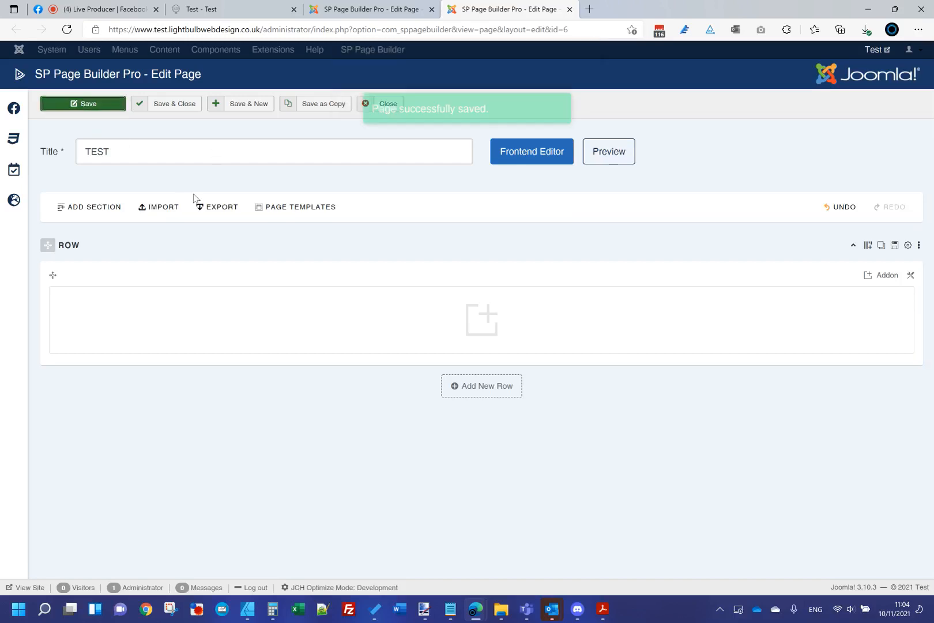
left_click(230, 9)
left_click(233, 29)
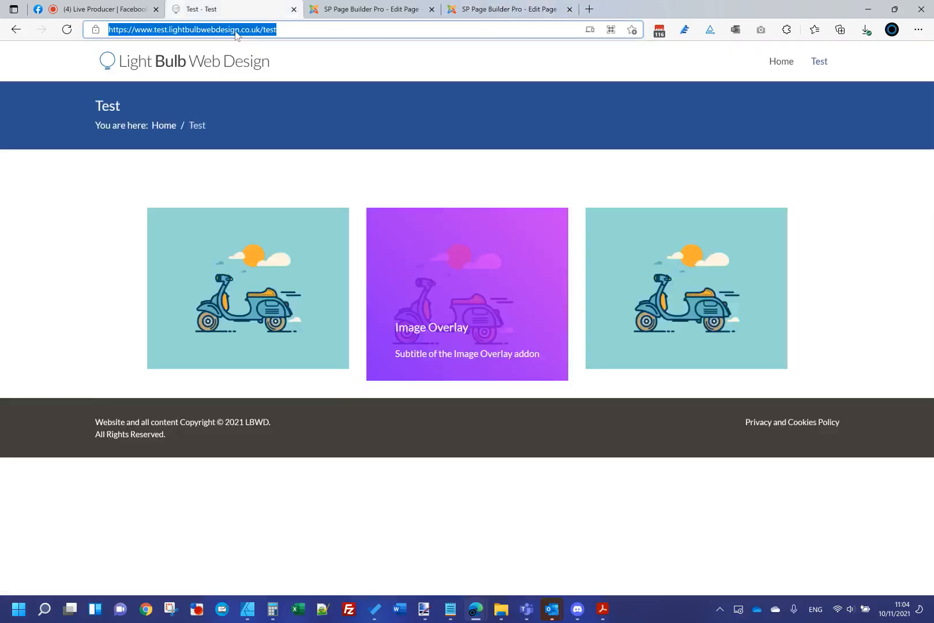
key("Return")
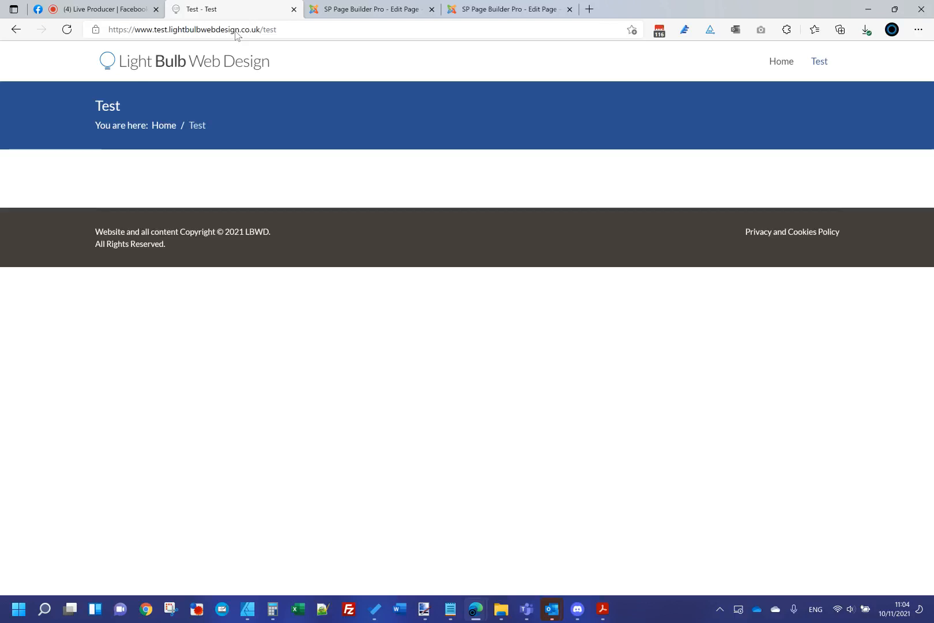
left_click(504, 10)
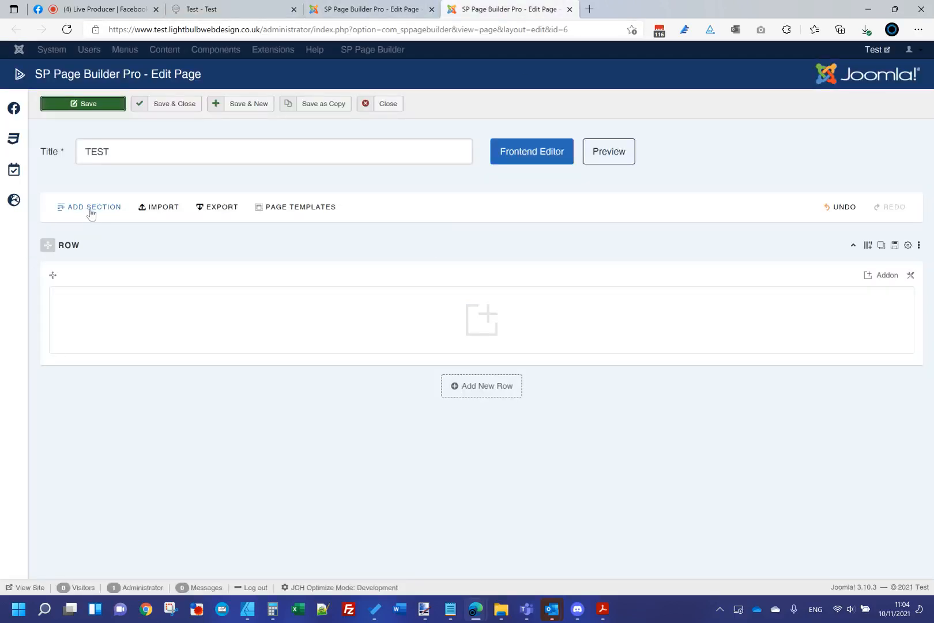
Open the Sections Library on the TEST page and browse the ready-made Slideshow and Highlighted Heading sections
left_click(90, 211)
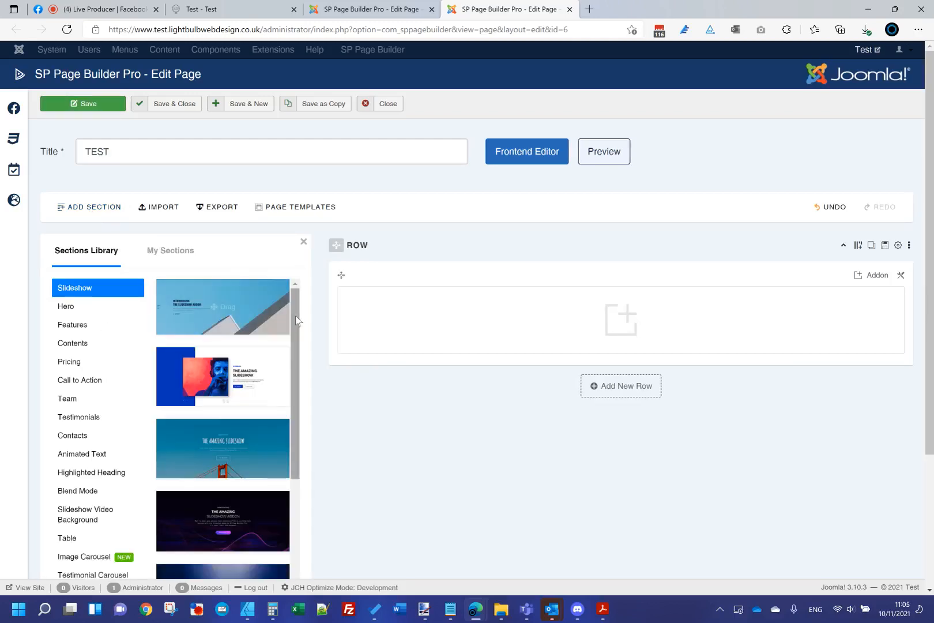
left_click_drag(300, 348, 302, 445)
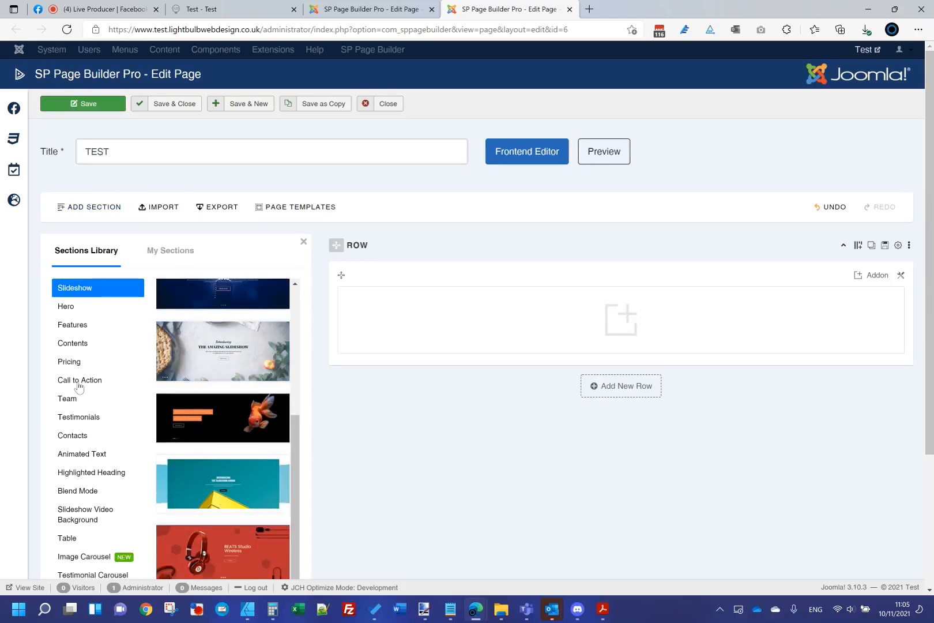
scroll(87, 386, "down", 3)
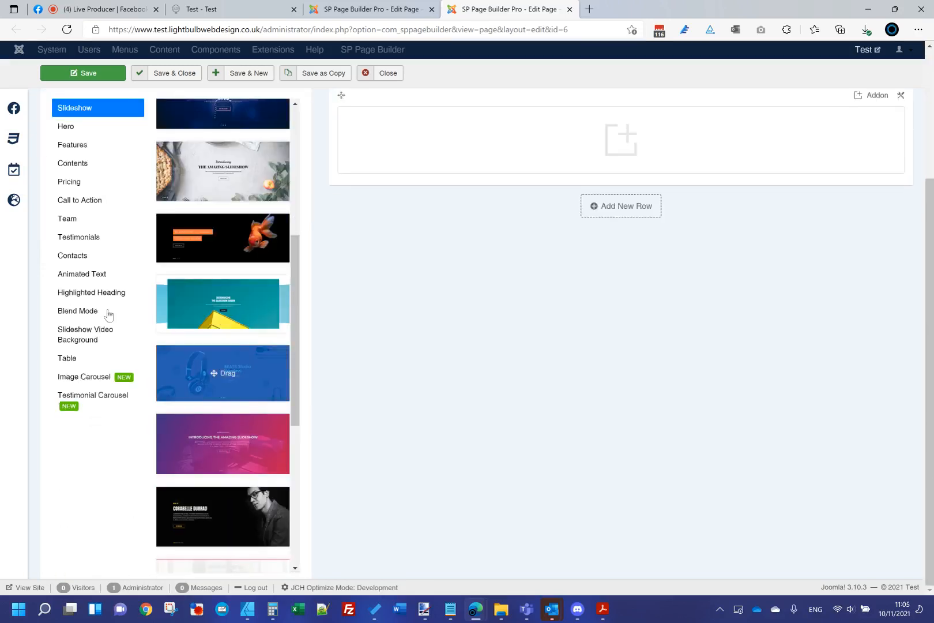
left_click(99, 298)
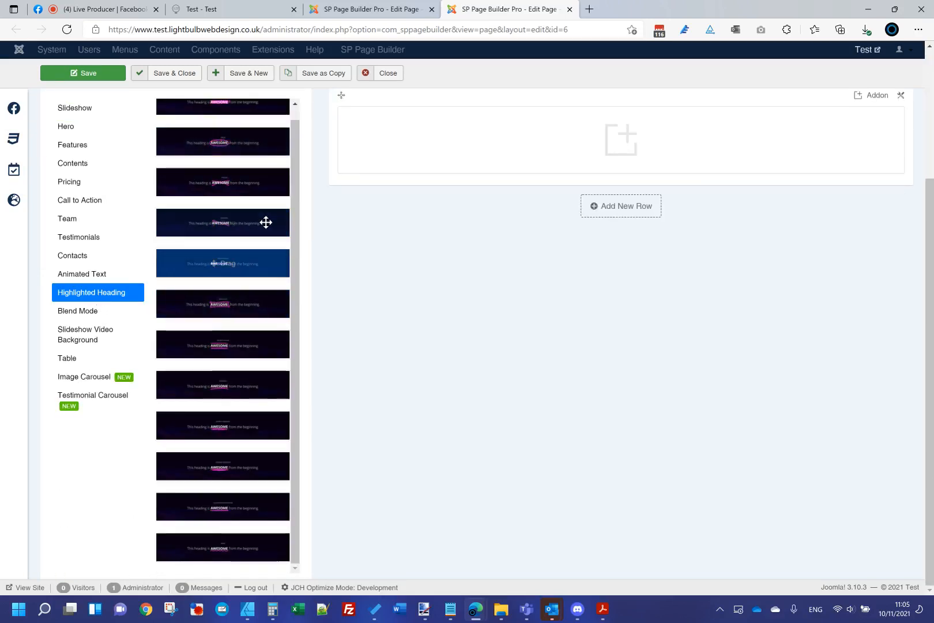
scroll(259, 248, "up", 3)
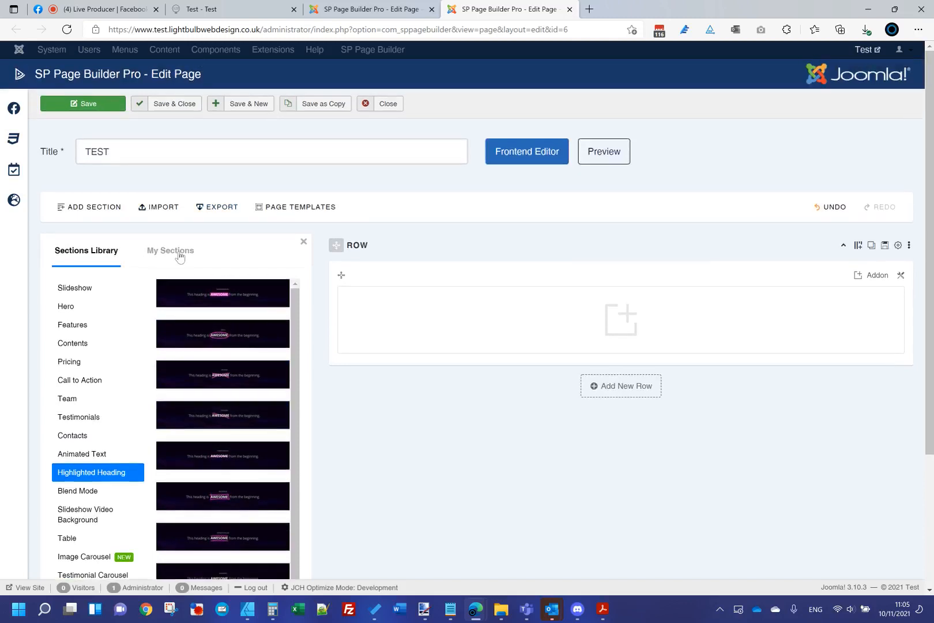
Insert the saved Example Custom Section beneath the empty row from My Sections, and close the sections library
left_click(177, 254)
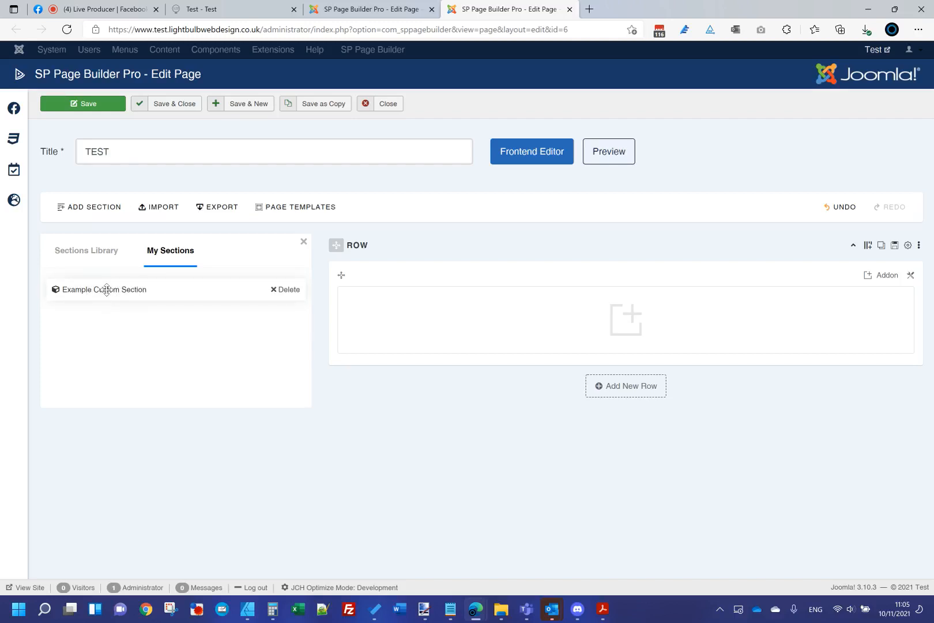
left_click_drag(107, 289, 476, 406)
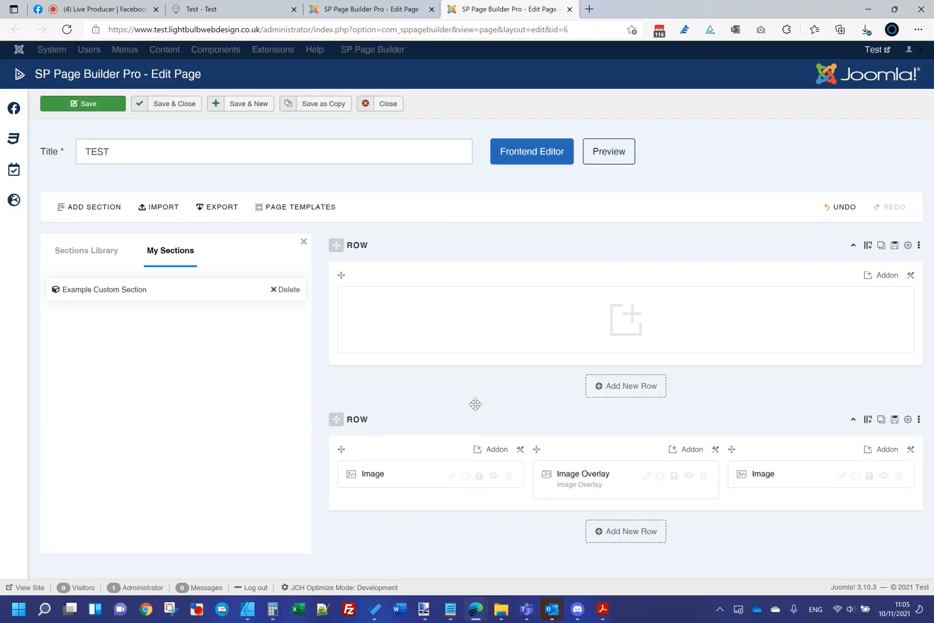
left_click(302, 246)
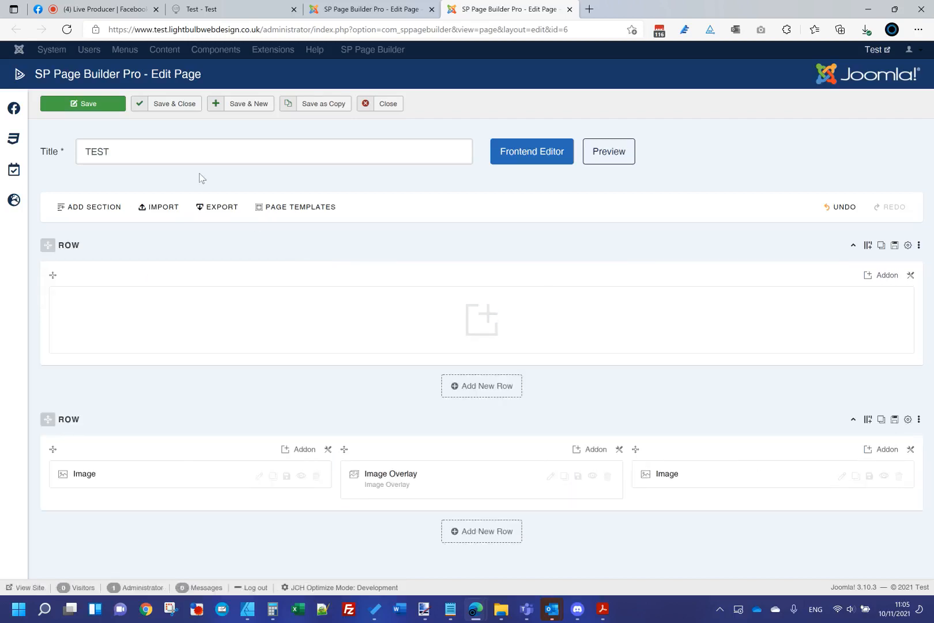
Save the TEST page, reload the live Test page to check the inserted section, and return to the TEST page editor
left_click(115, 106)
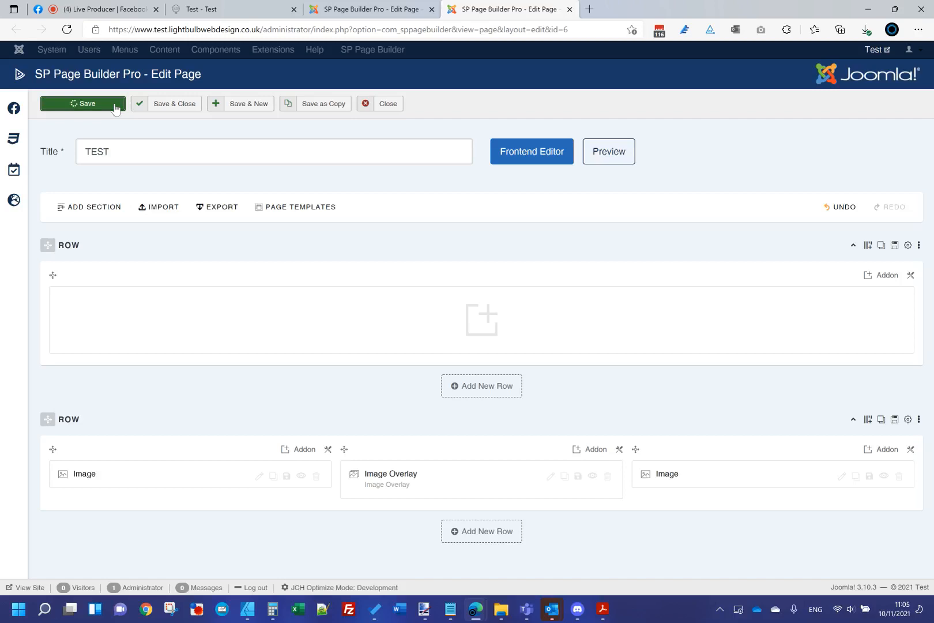
left_click(268, 8)
left_click(281, 35)
key("Return")
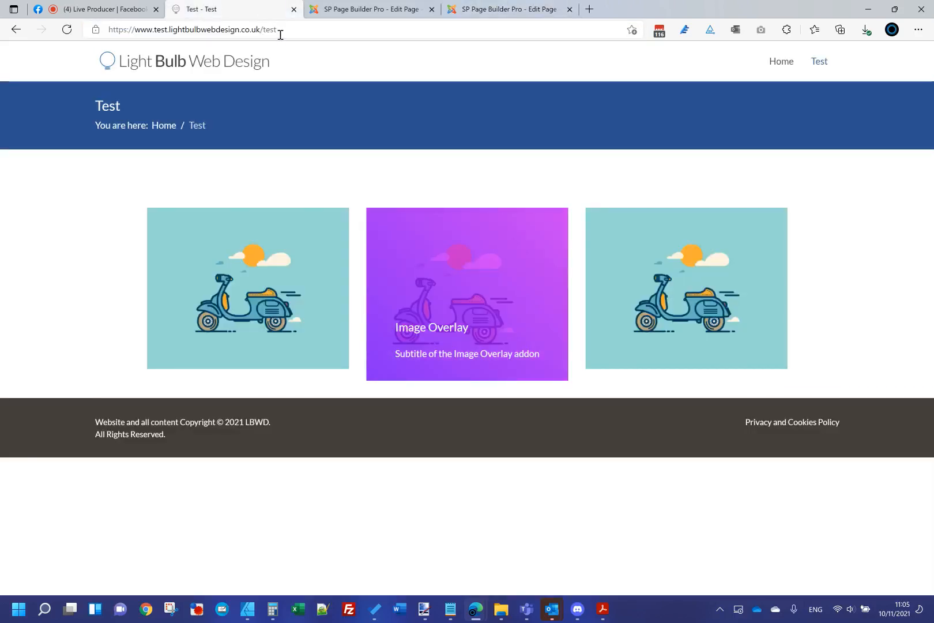
left_click(507, 9)
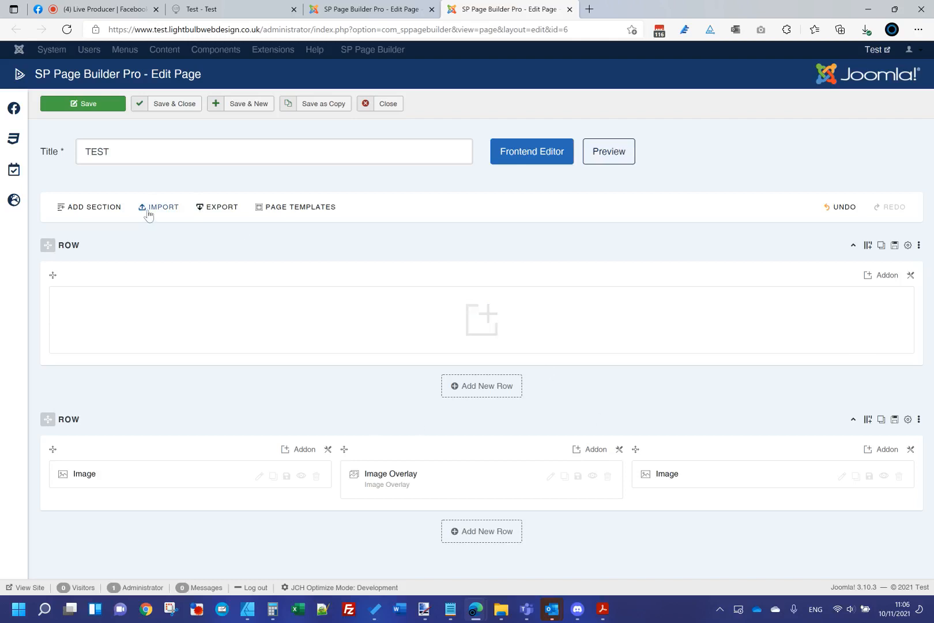
Look at the saved custom section in My Sections once more and close the sections library
left_click(116, 209)
left_click(173, 252)
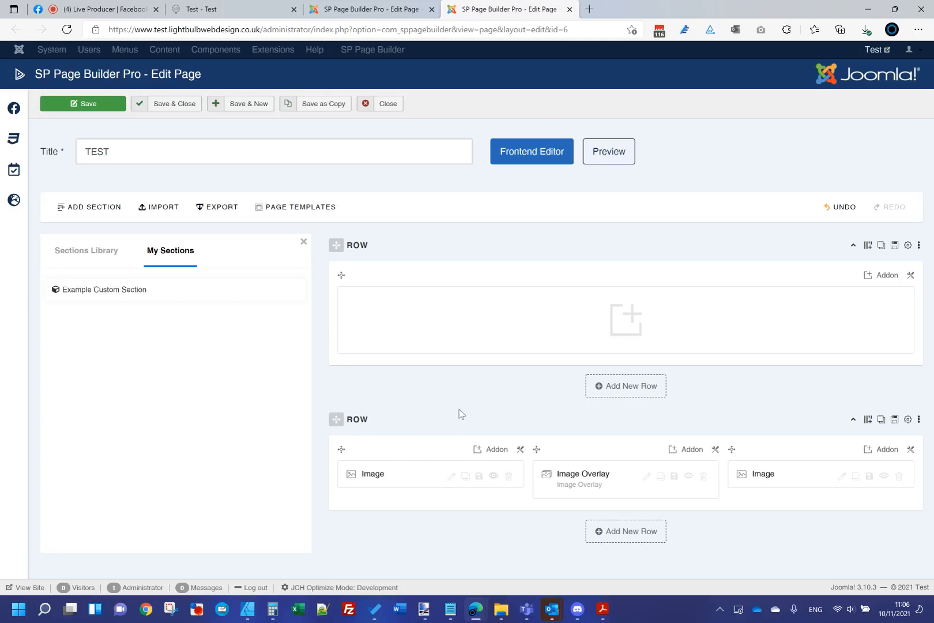
left_click(303, 242)
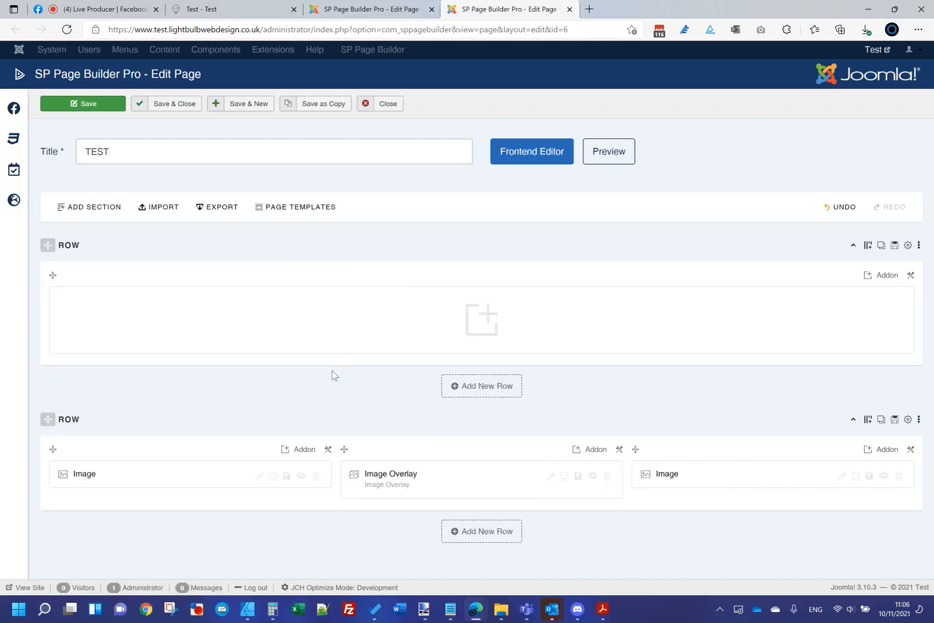
Replace the picture in the inserted row's first Image addon with person1.jpg and apply the addon settings
left_click(261, 477)
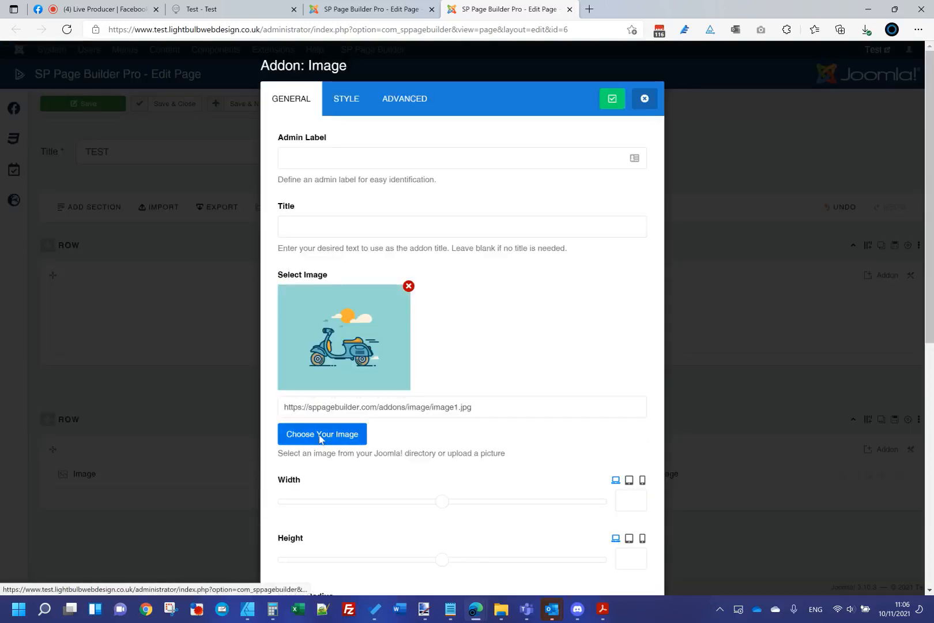
left_click(319, 438)
left_click(341, 170)
left_click(456, 173)
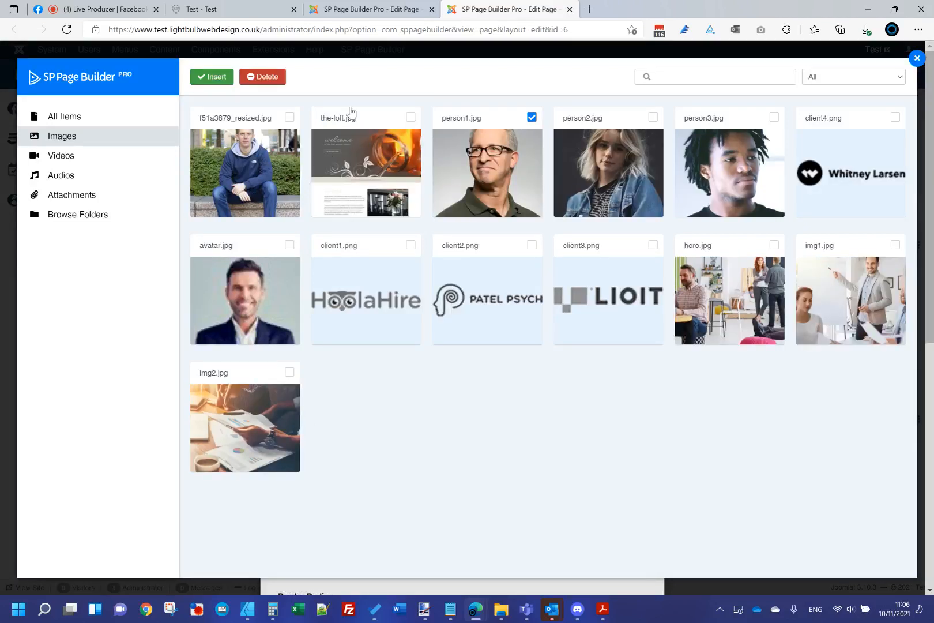
left_click(222, 81)
left_click(611, 98)
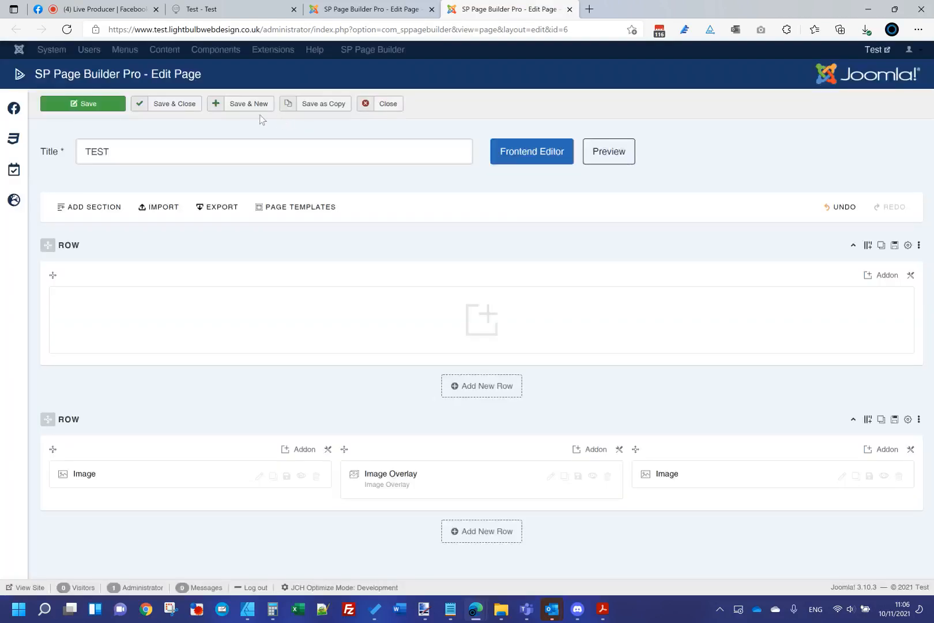
Save the TEST page and reload the live Test page to check the replaced image
left_click(108, 104)
left_click(219, 10)
left_click(243, 32)
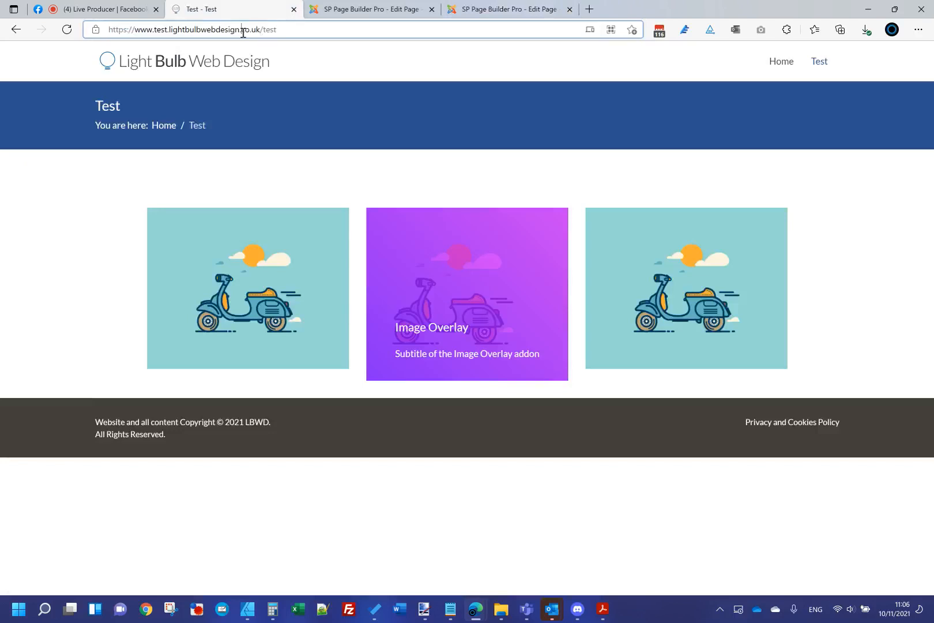
key("Return")
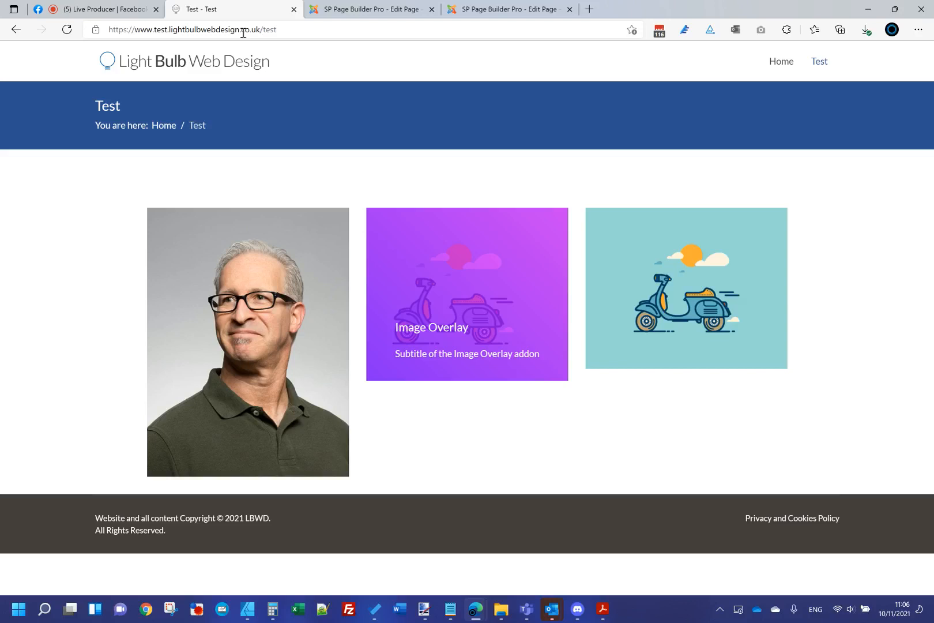
Return to the TEST page editor, close it to the Pages list, and dismiss the Google Maps notice
left_click(479, 10)
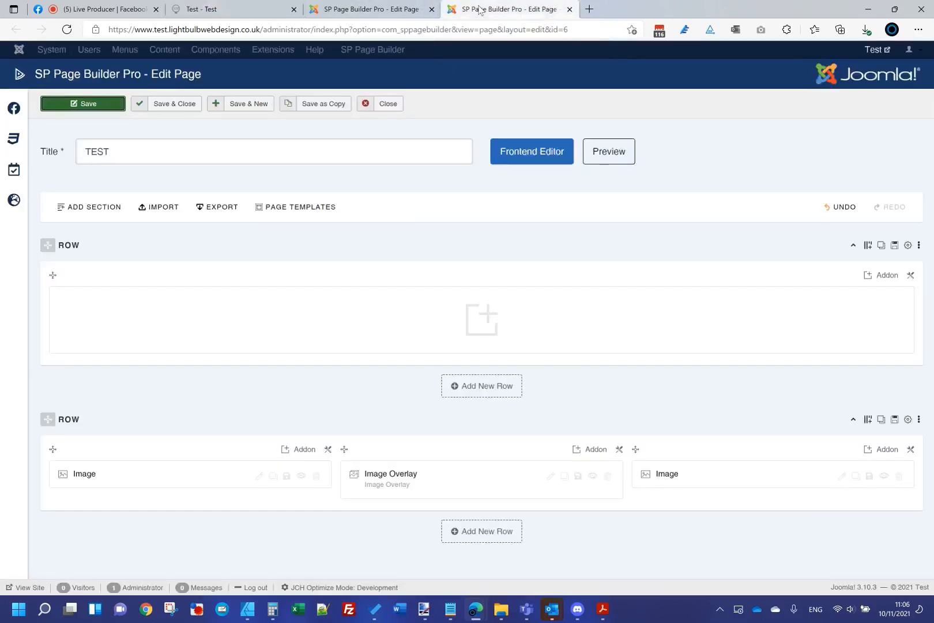
left_click(378, 106)
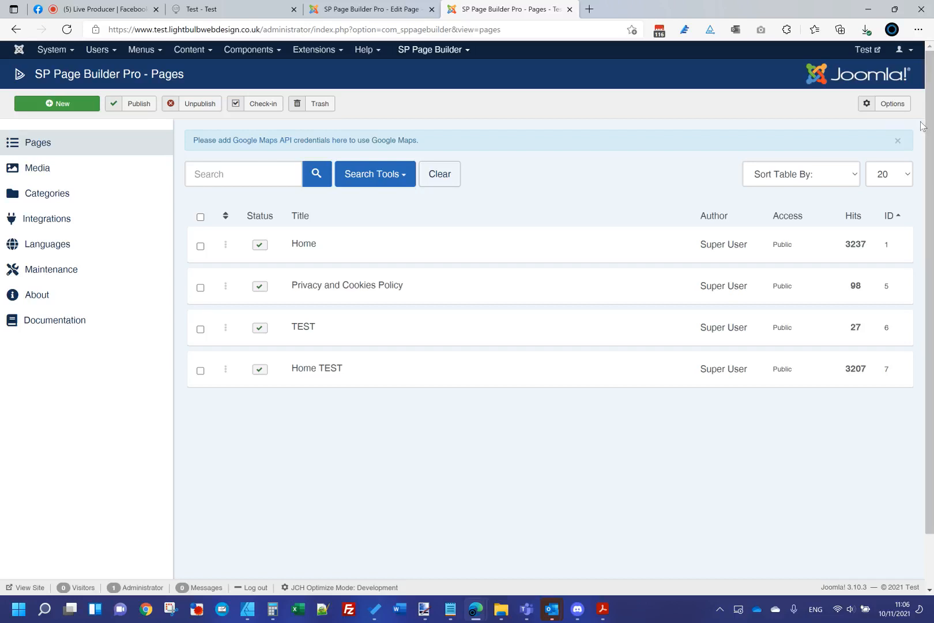
left_click(898, 140)
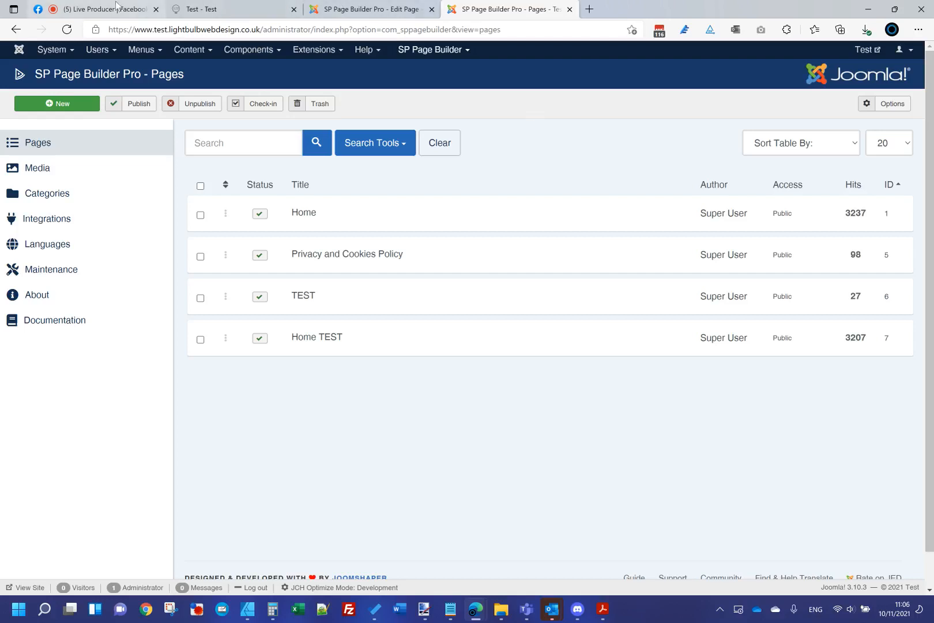
Switch to the Facebook Live dashboard and look at its comments and notifications
left_click(95, 9)
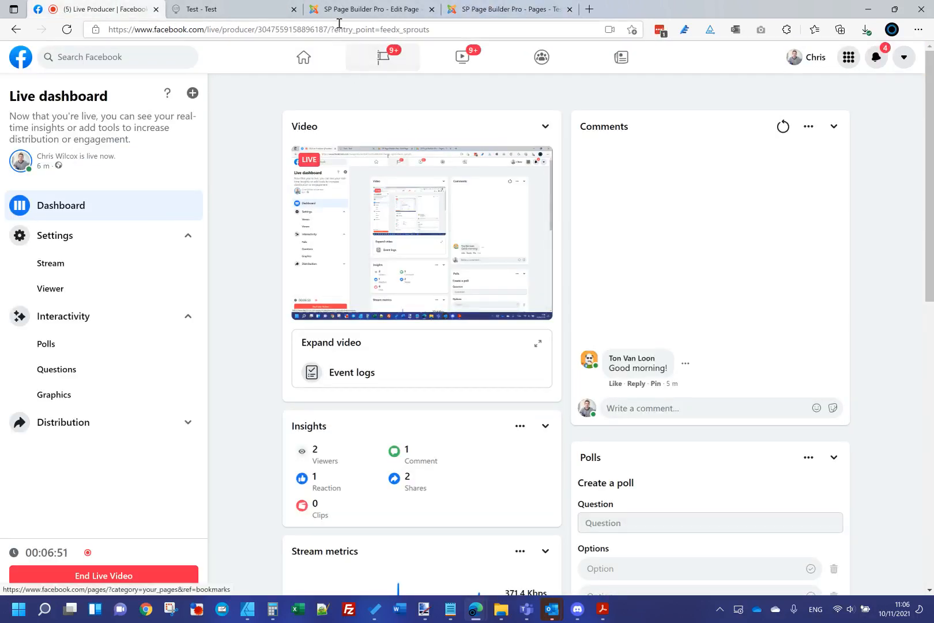
left_click(875, 60)
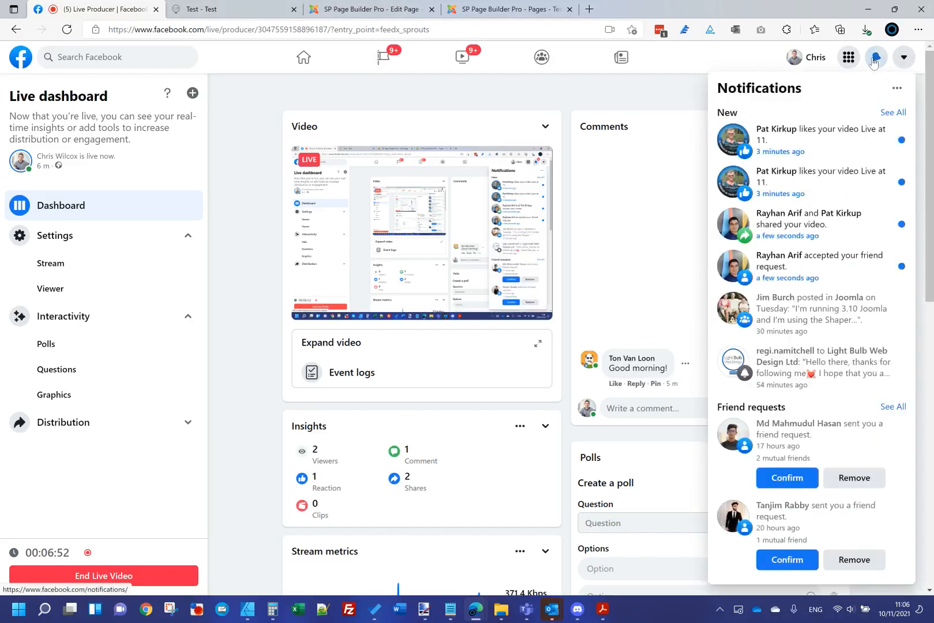
left_click(875, 60)
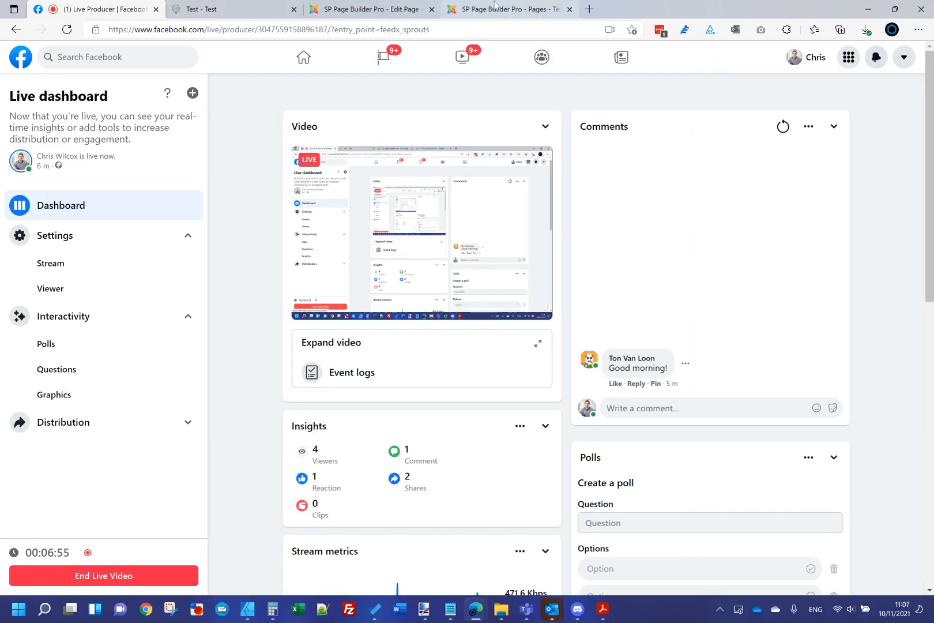
Return to SP Page Builder Pro, close the Home page editor, and open the TEST page for editing
left_click(370, 8)
left_click(382, 103)
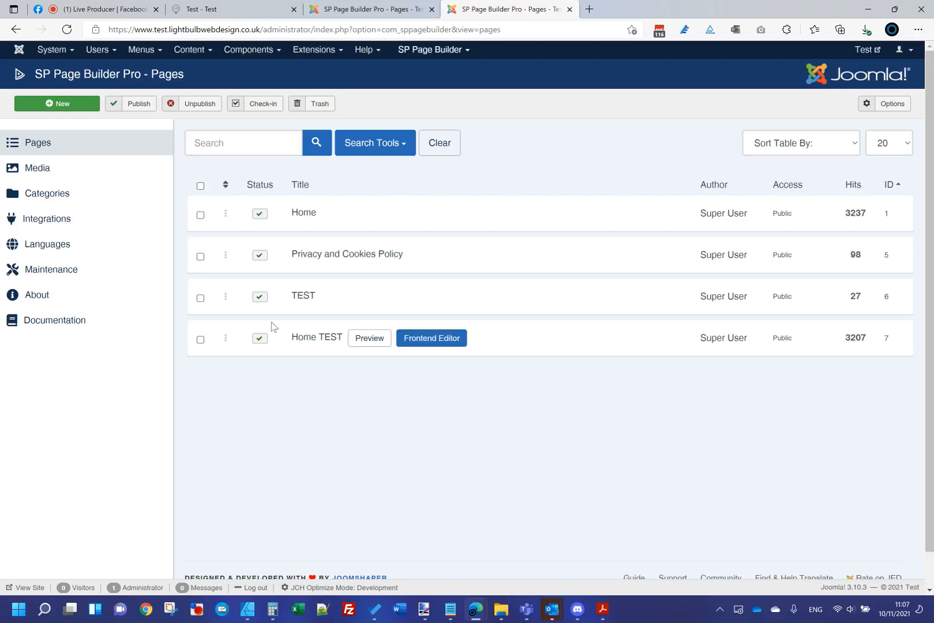
left_click(296, 298)
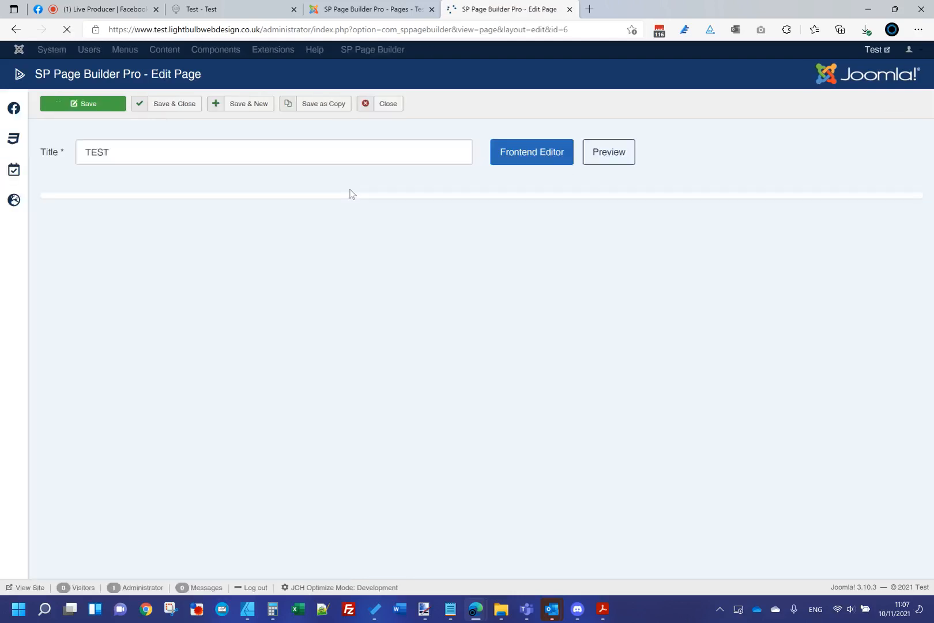
Save the TEST page as a copy titled TEST 2 and close the copy to the Pages list
left_click(333, 156)
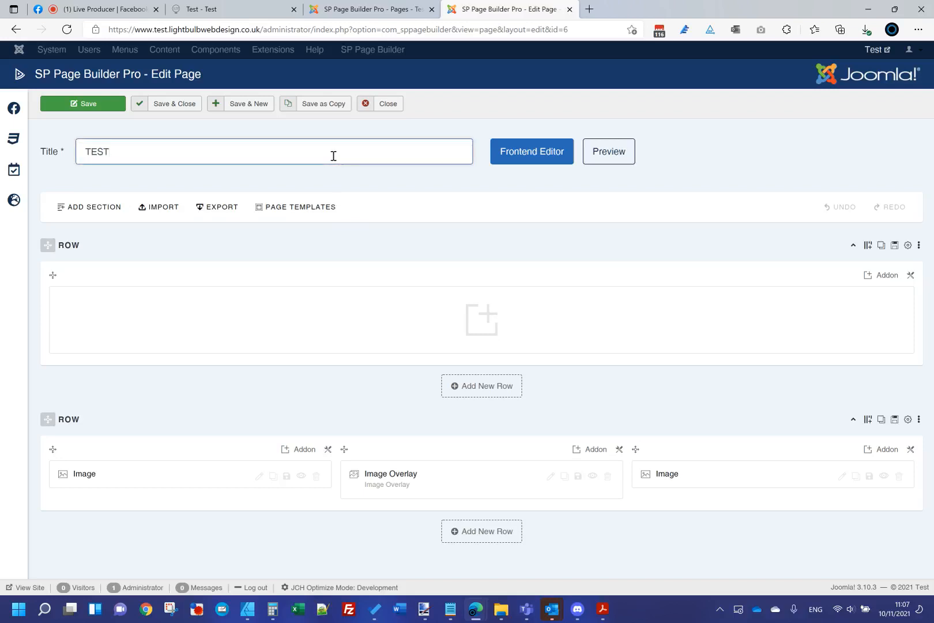
type("2")
left_click(304, 104)
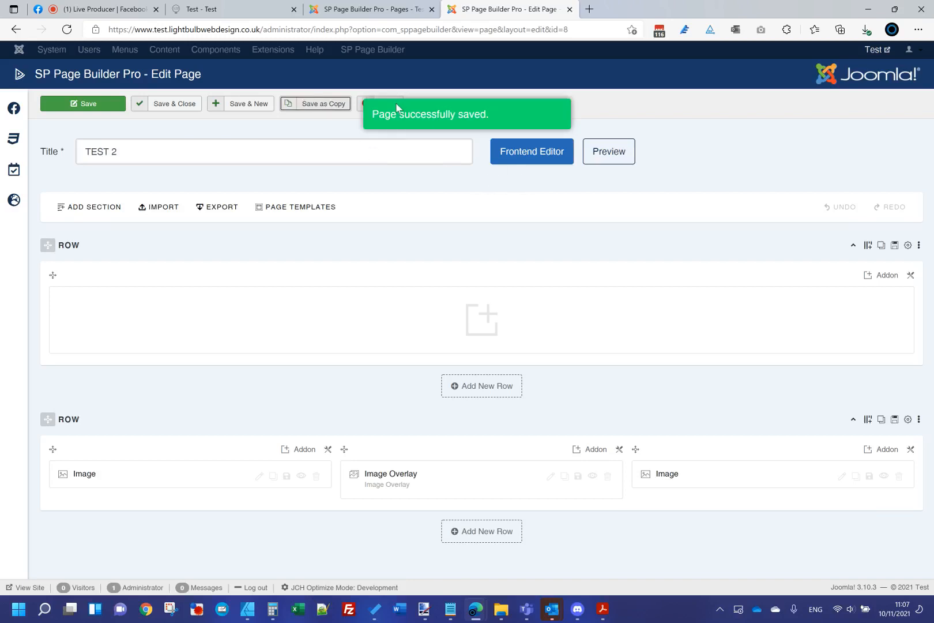
left_click(393, 102)
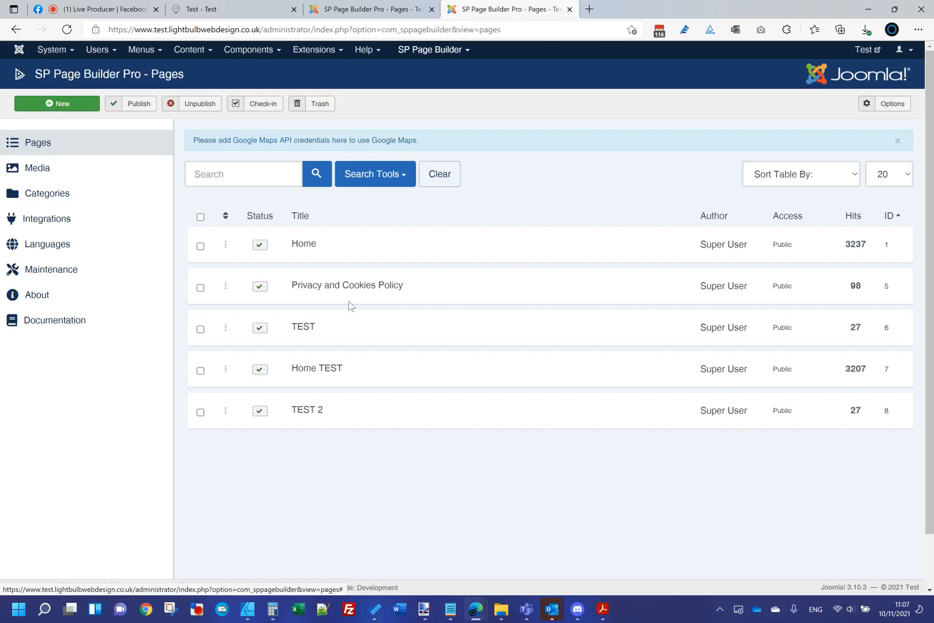
Open the original TEST page, export its layout as a JSON template file, and close the page
mouse_move(300, 330)
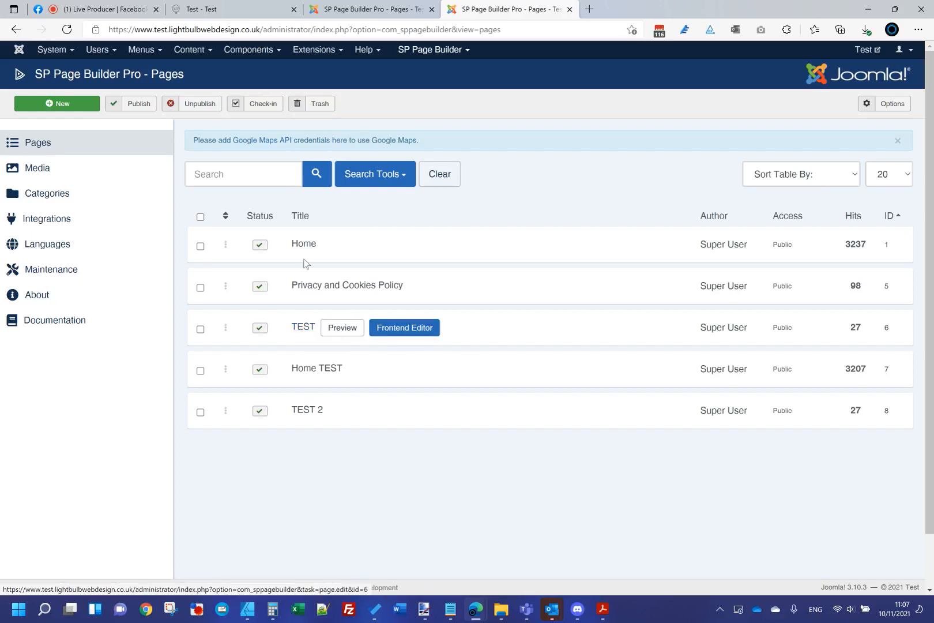
left_click(312, 329)
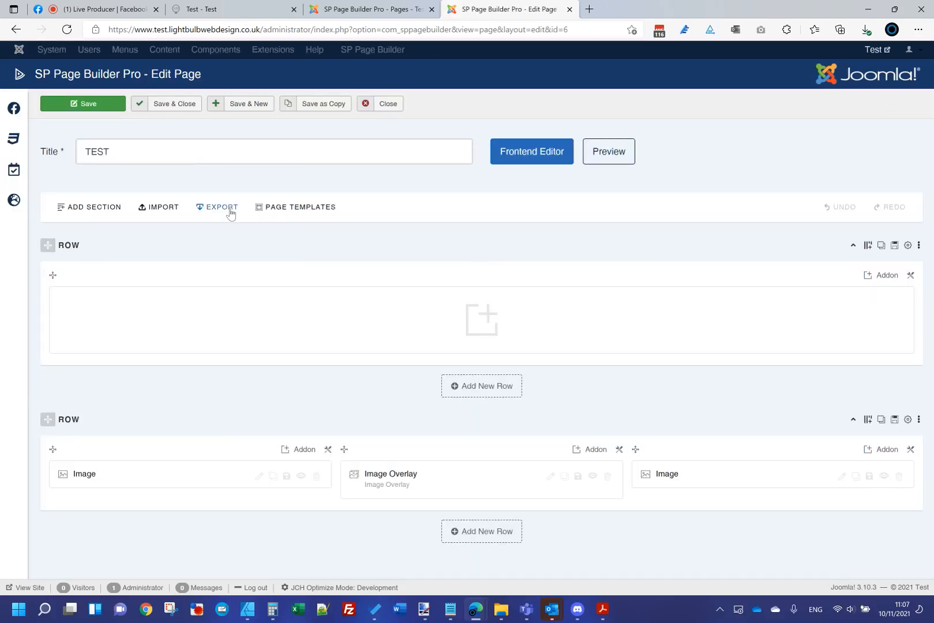
left_click(230, 213)
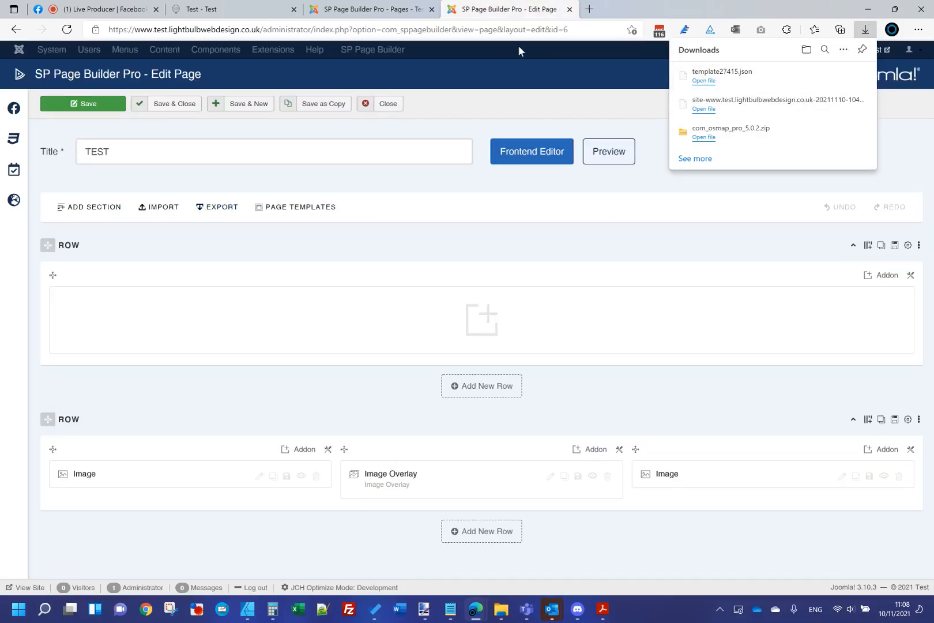
left_click(396, 106)
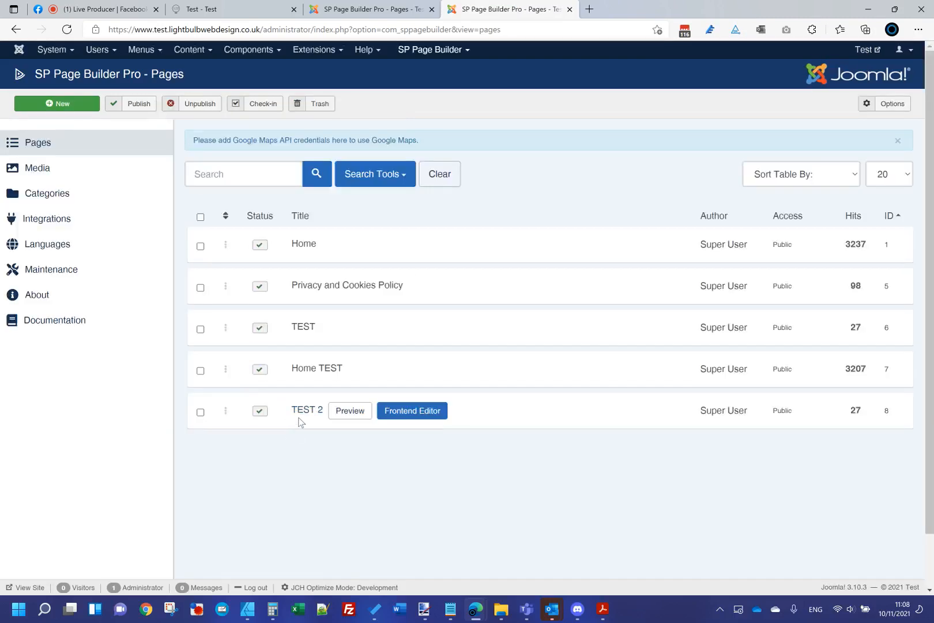
Open the TEST 2 page for editing, delete its row of three image addons, and save the page
left_click(302, 412)
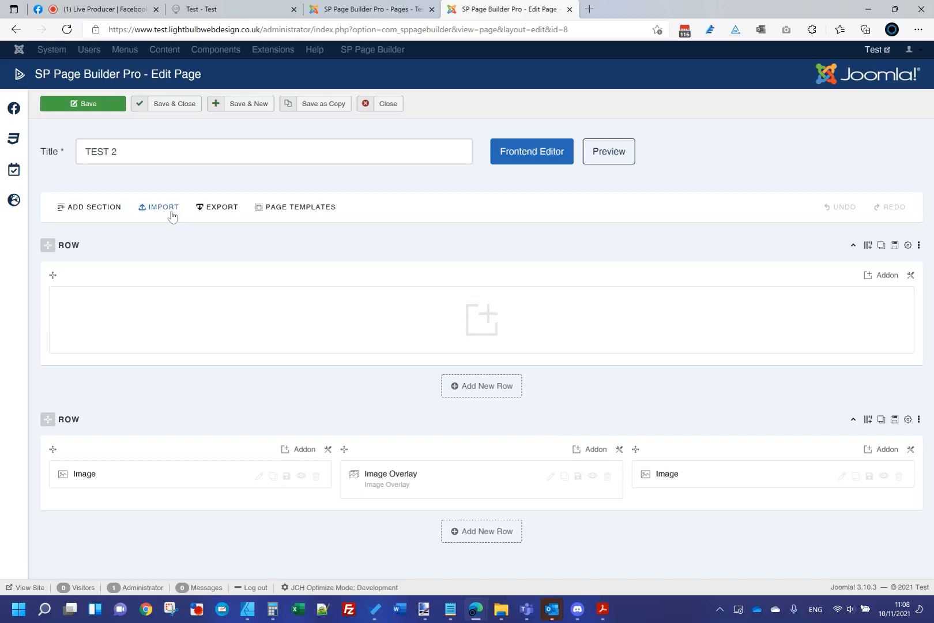
left_click(919, 419)
left_click(846, 517)
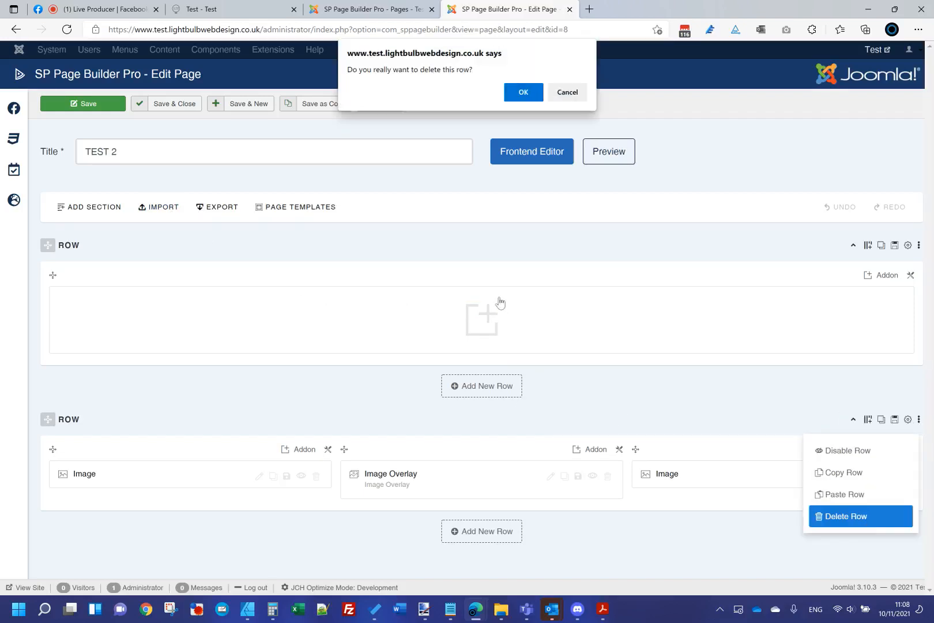
left_click(524, 89)
left_click(89, 103)
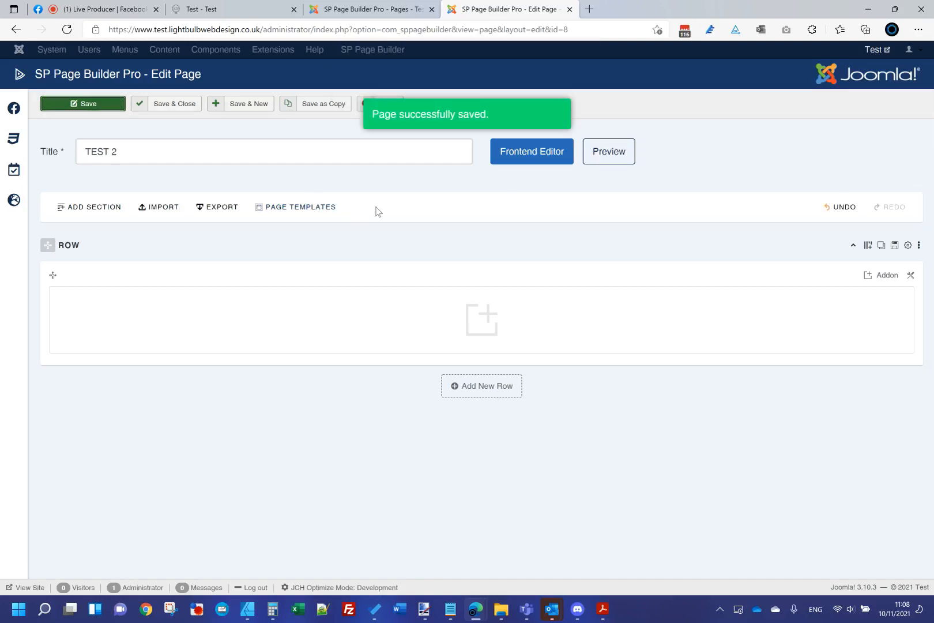
Import the layout file template27415.json from the Downloads folder into TEST 2, and save and close the page
left_click(171, 207)
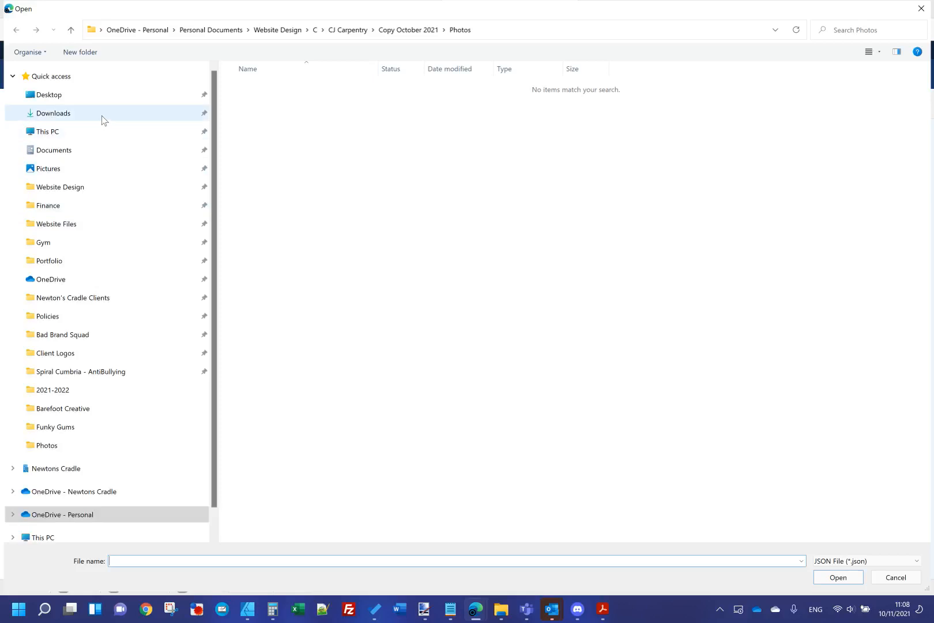
left_click(101, 115)
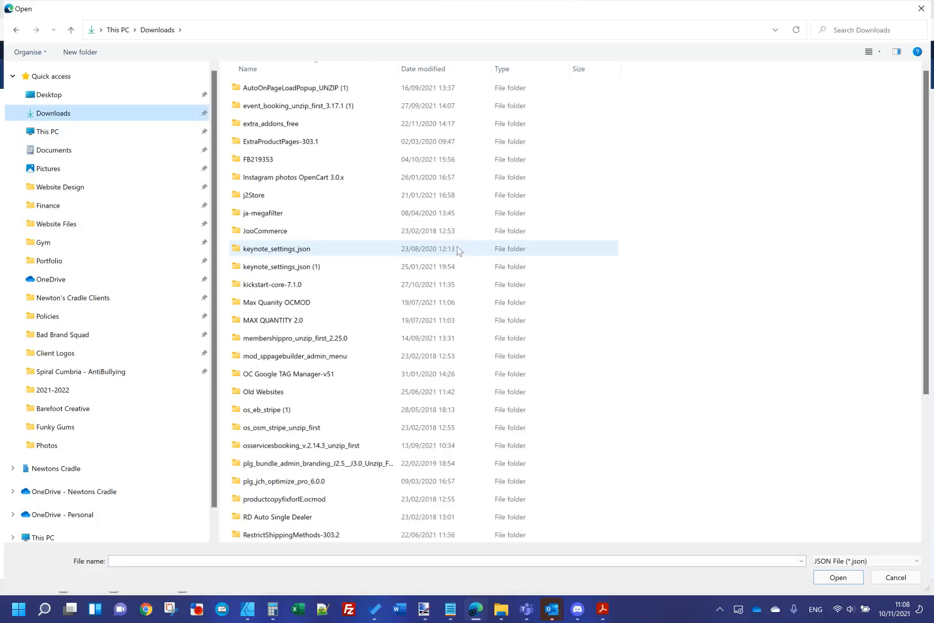
left_click(458, 69)
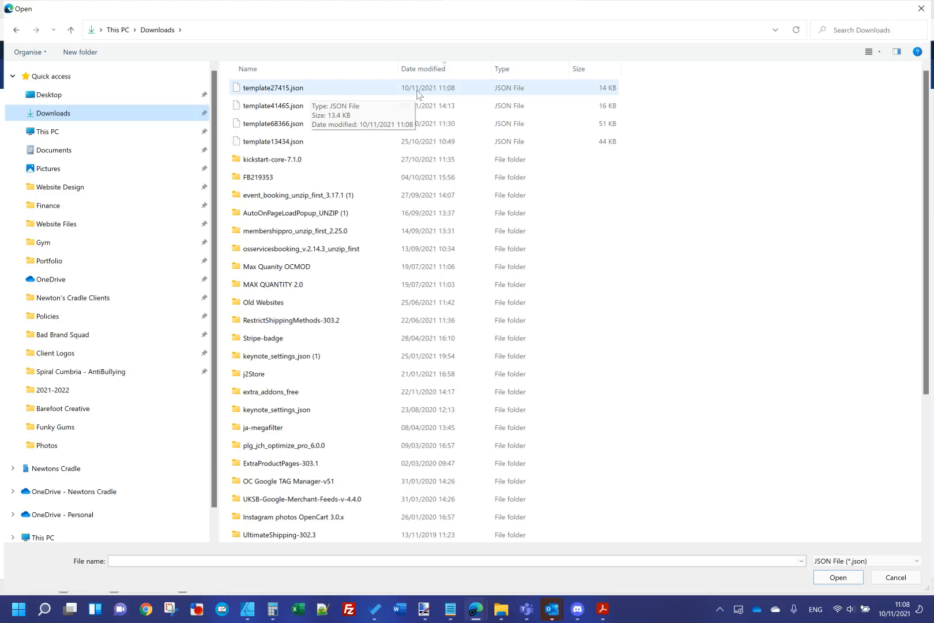
double_click(369, 89)
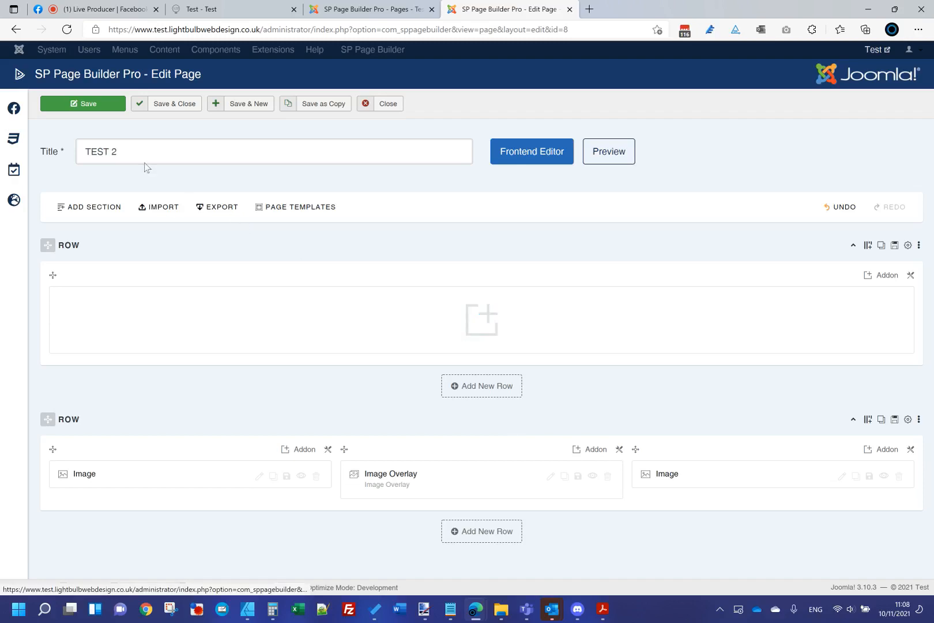
left_click(163, 108)
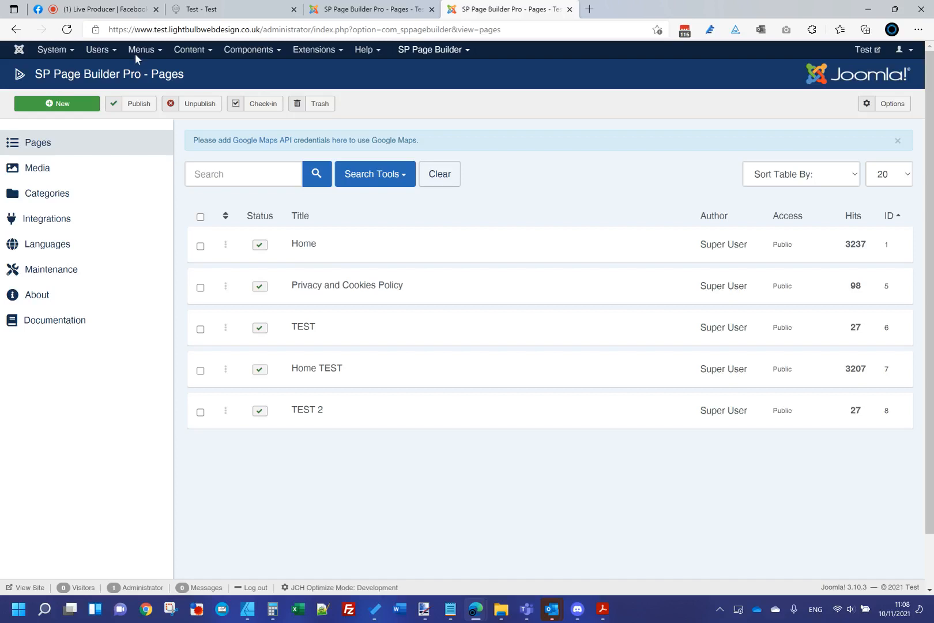
Check the Facebook Live dashboard for comments, and look through the SP Page Builder Pro media library
left_click(92, 9)
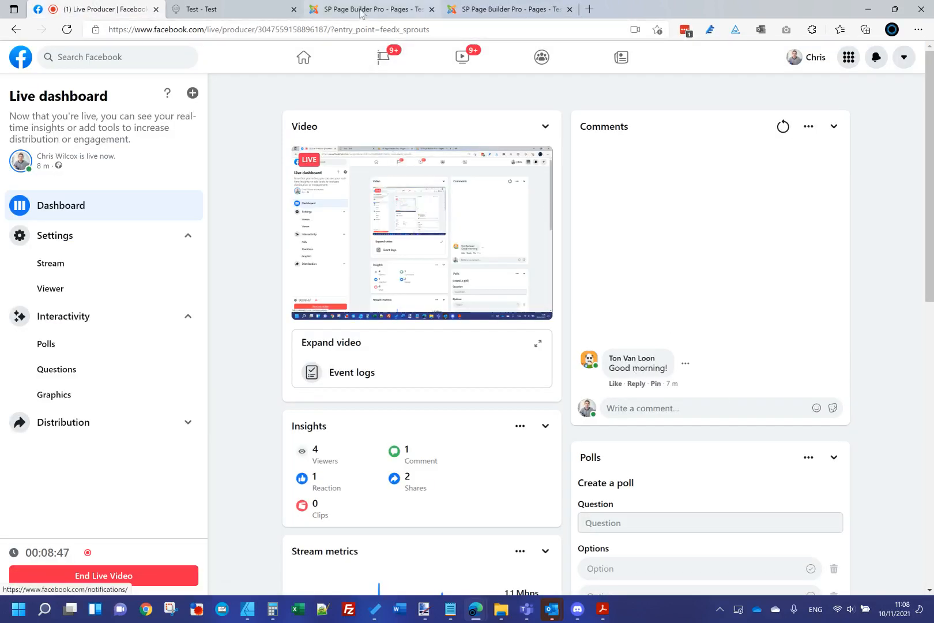
left_click(502, 9)
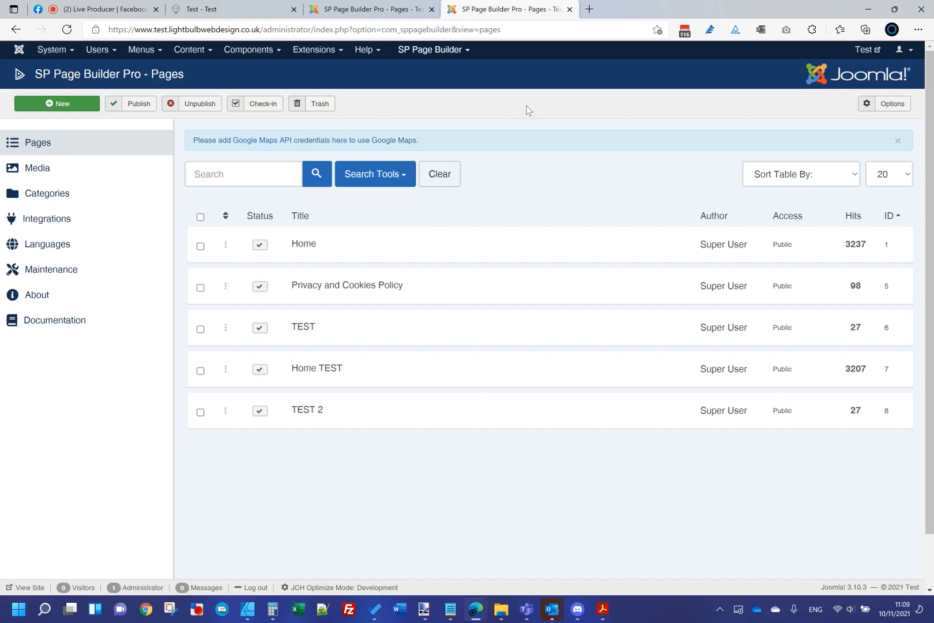
left_click(58, 172)
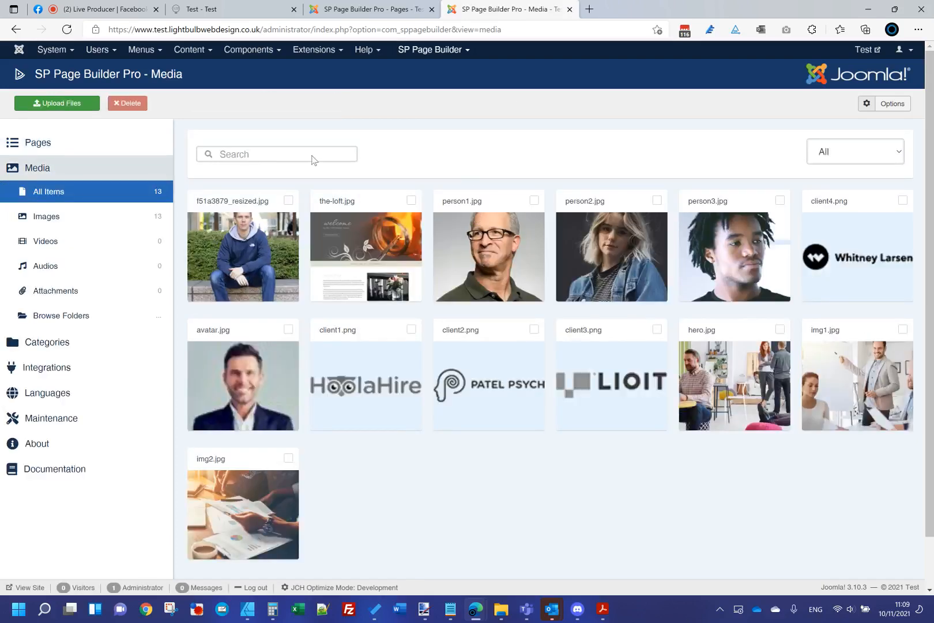
left_click(50, 148)
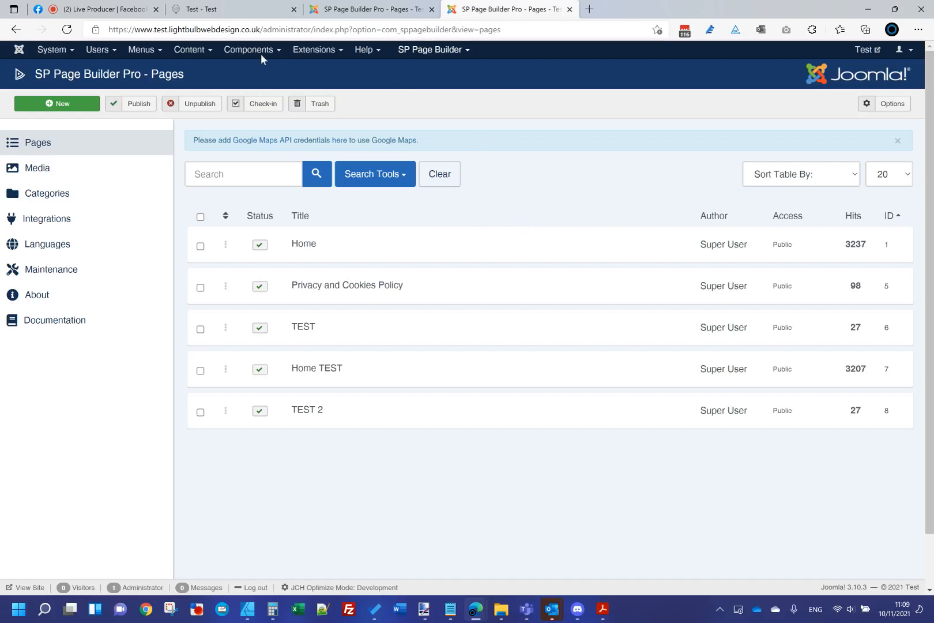
Switch to the website preview and view its Home page, and return to the SP Page Builder Pro Pages list
left_click(100, 12)
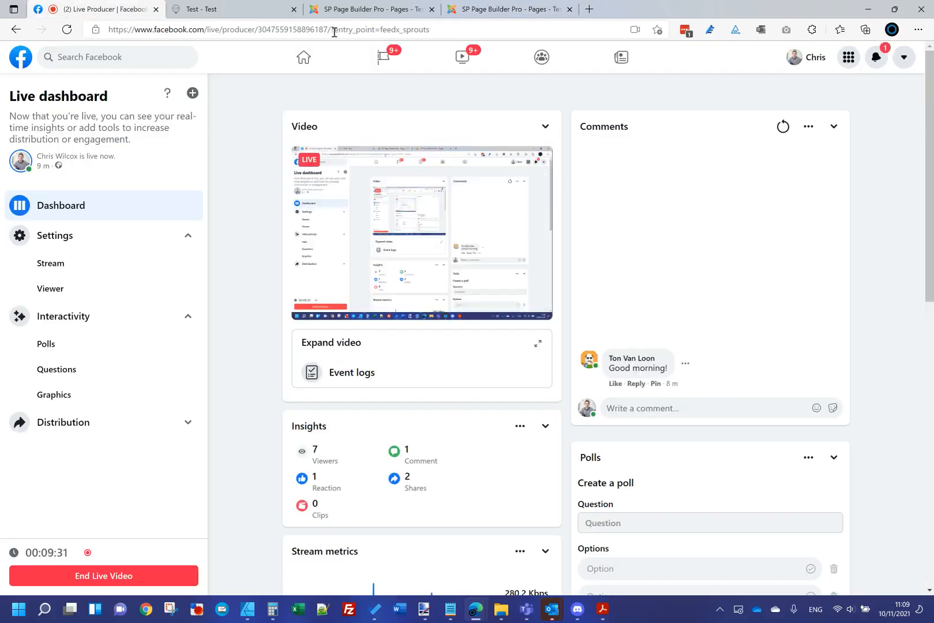
left_click(242, 12)
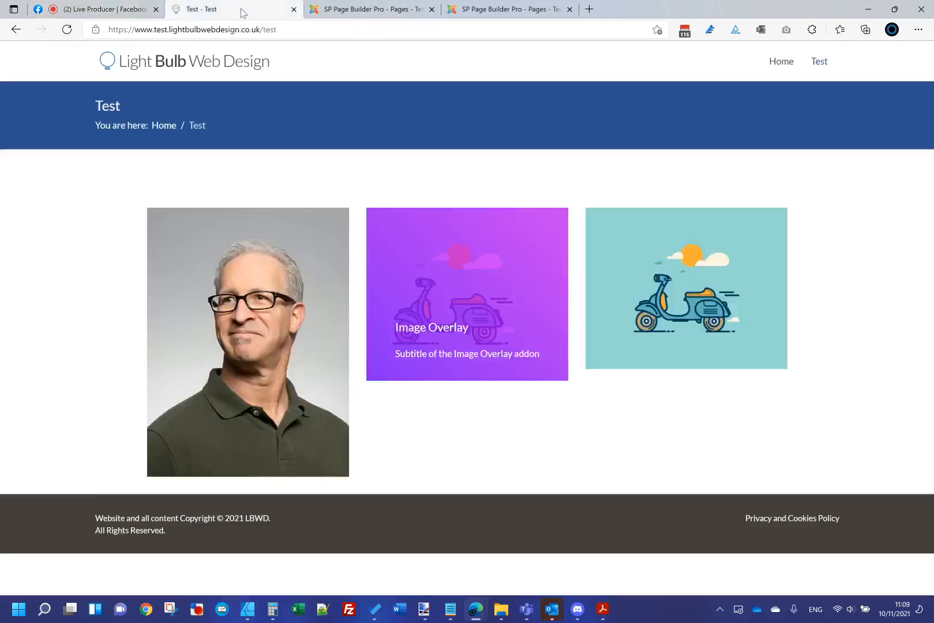
left_click(237, 60)
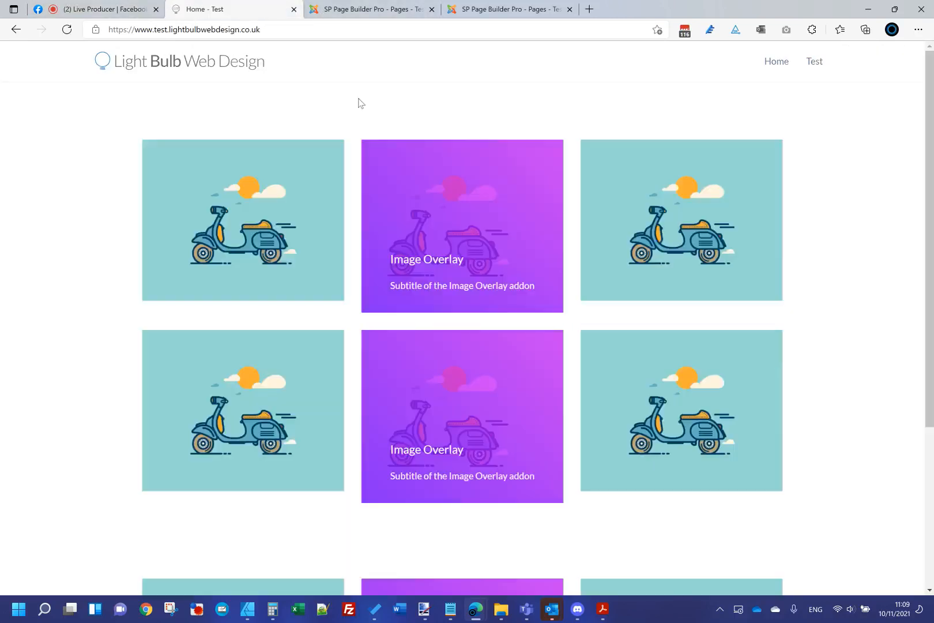
left_click(458, 12)
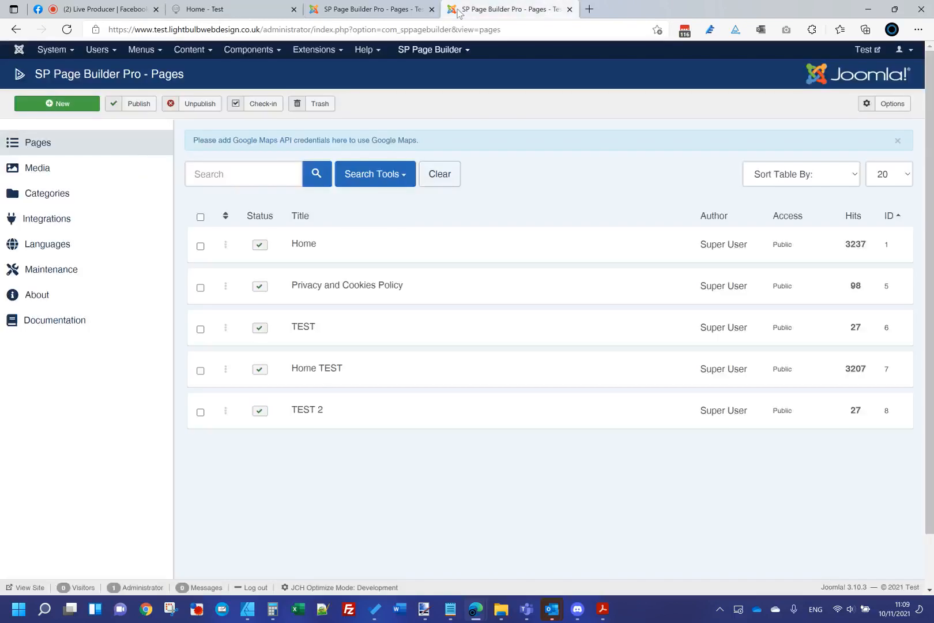
left_click(358, 13)
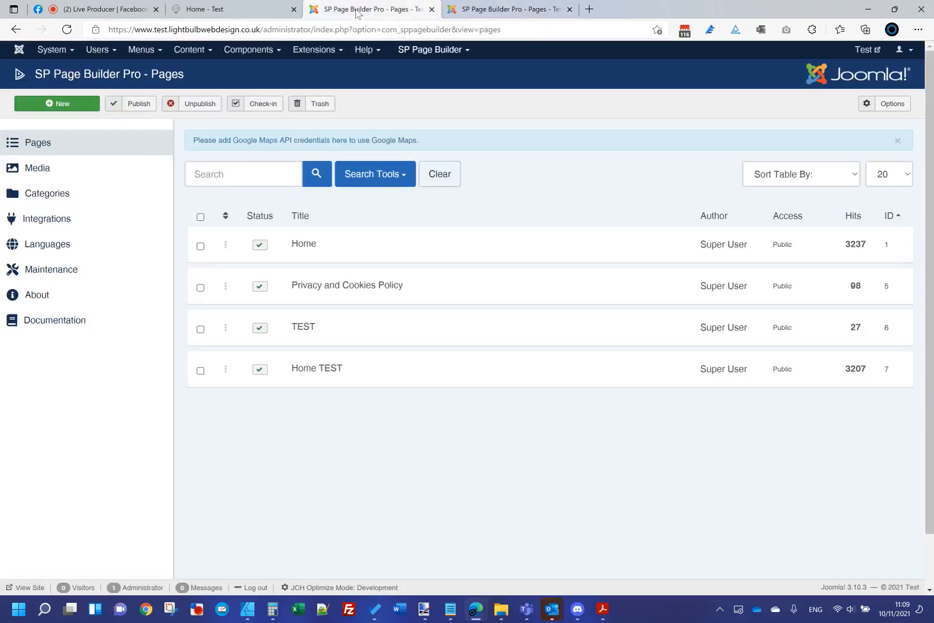
Like the viewer's comment about copying and pasting between open pages on Facebook Live, and return to SP Page Builder Pro
left_click(89, 9)
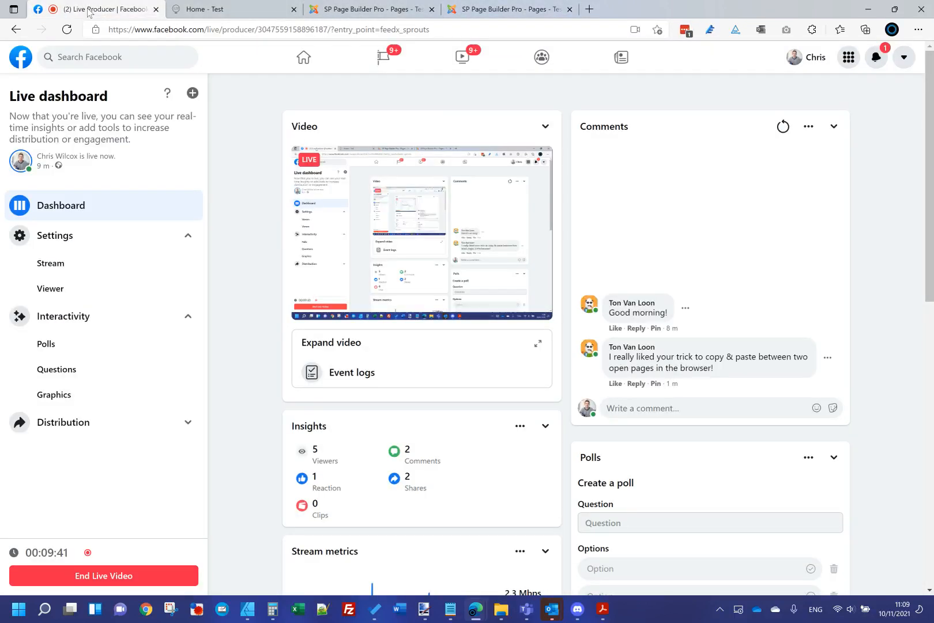
left_click(615, 384)
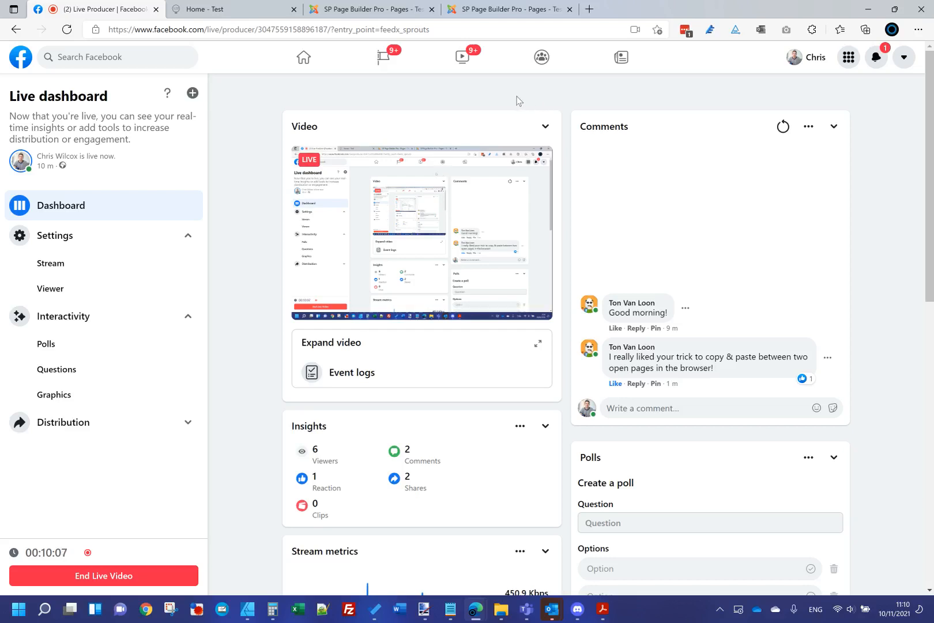
left_click(472, 12)
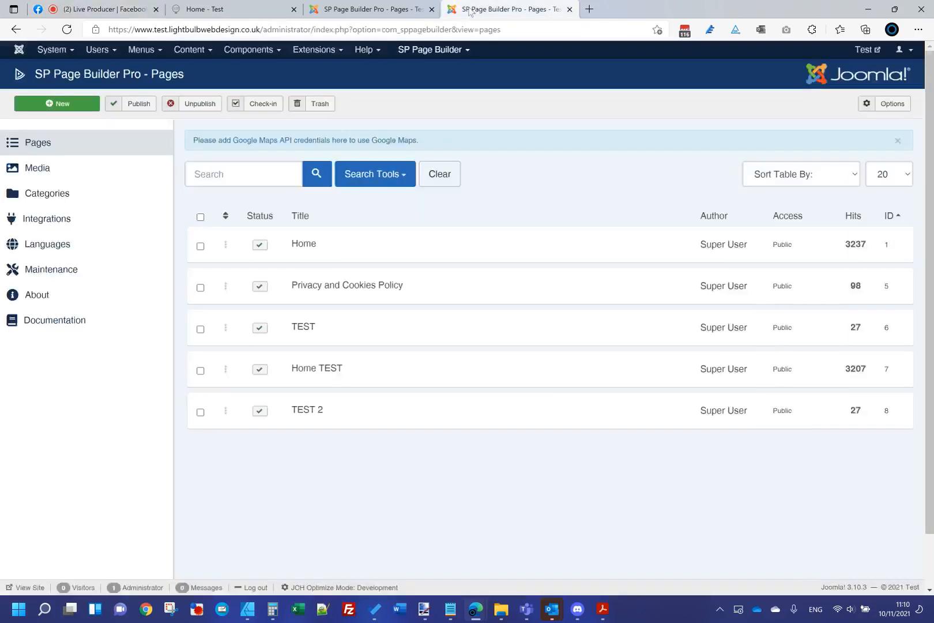
left_click(401, 10)
left_click(499, 11)
left_click(109, 9)
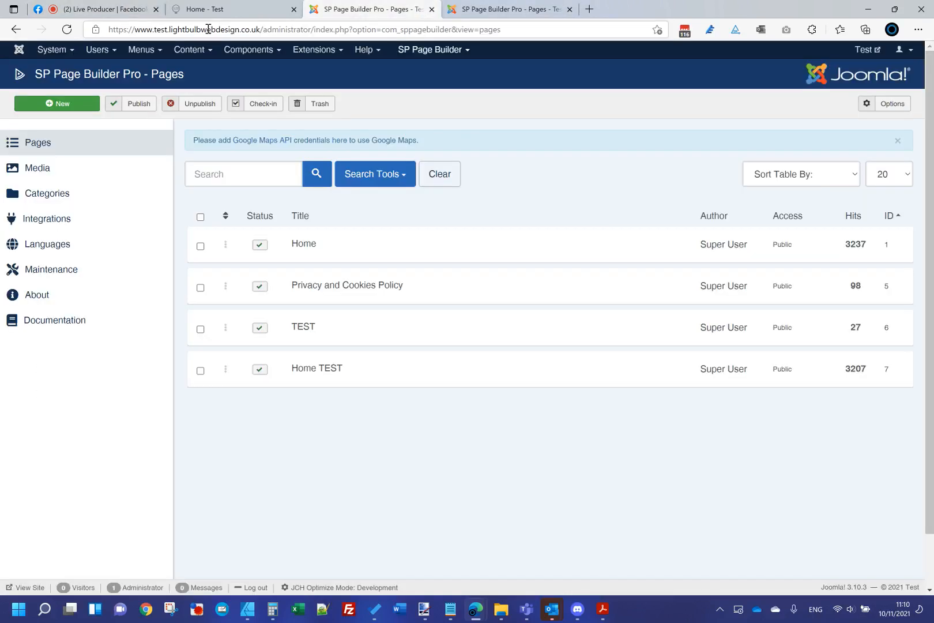
left_click(372, 9)
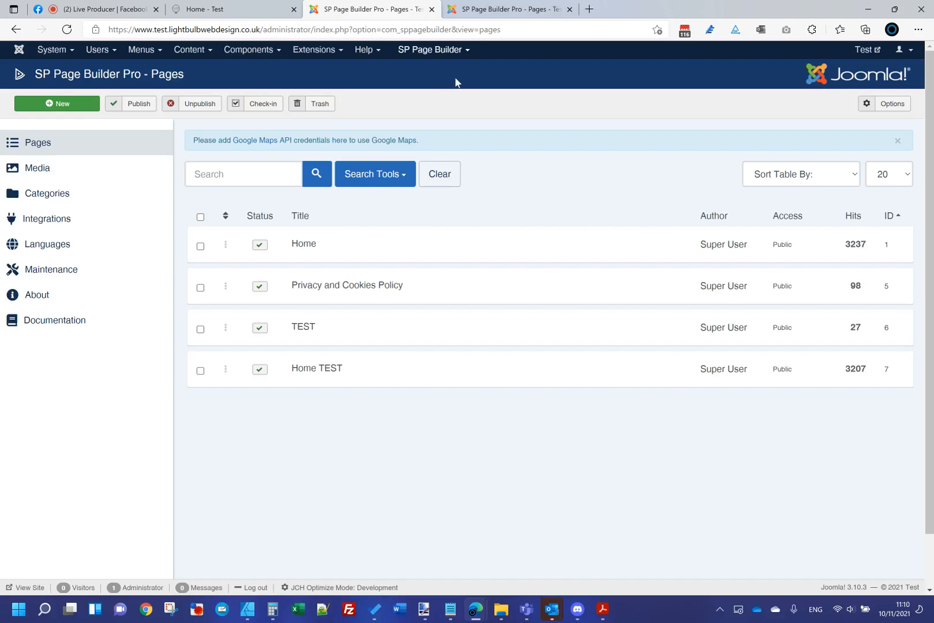
left_click(193, 11)
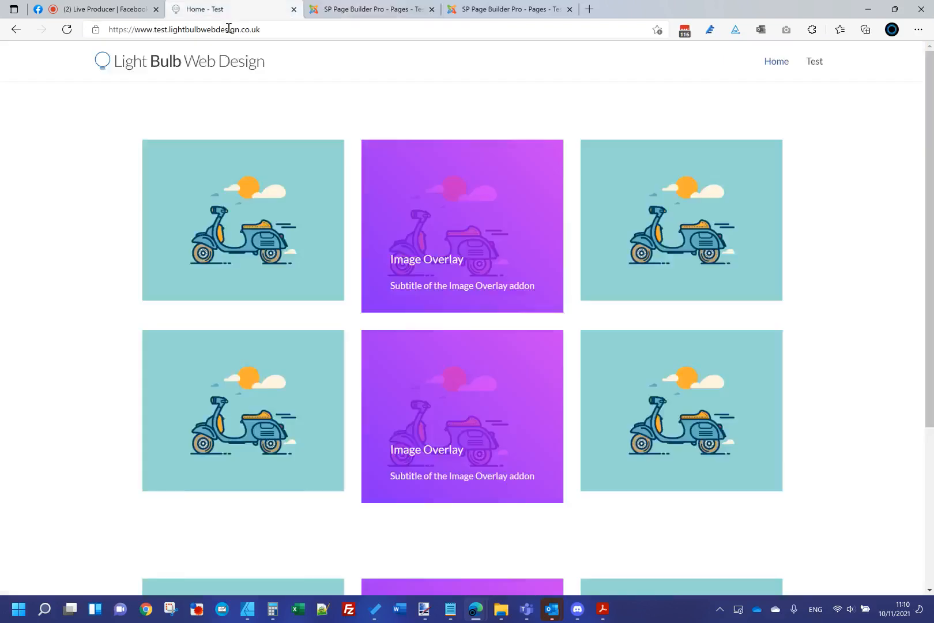
Start a new Joomla site module of the SP Page Builder type
left_click(373, 10)
left_click(257, 52)
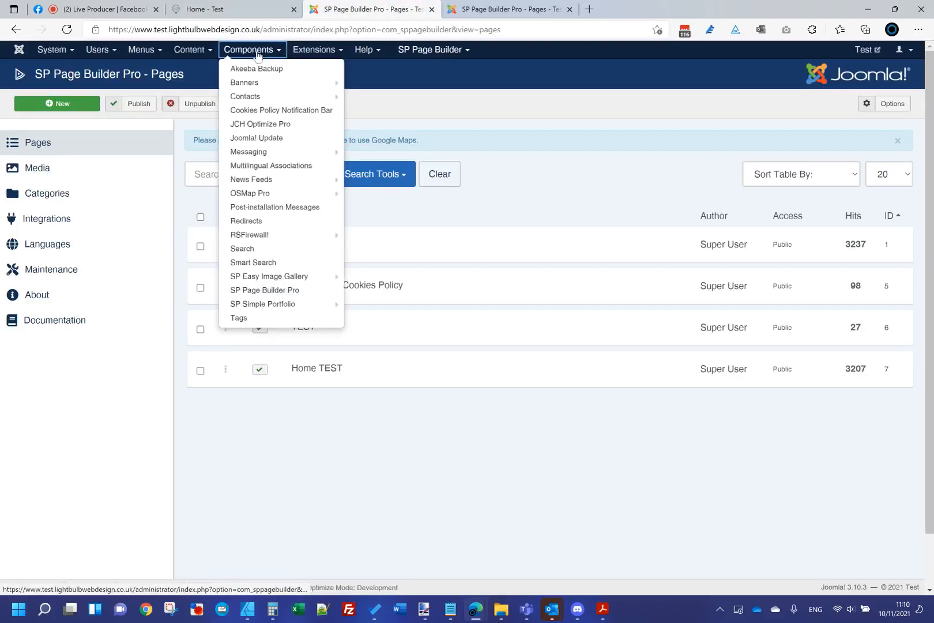
left_click(299, 52)
mouse_move(321, 70)
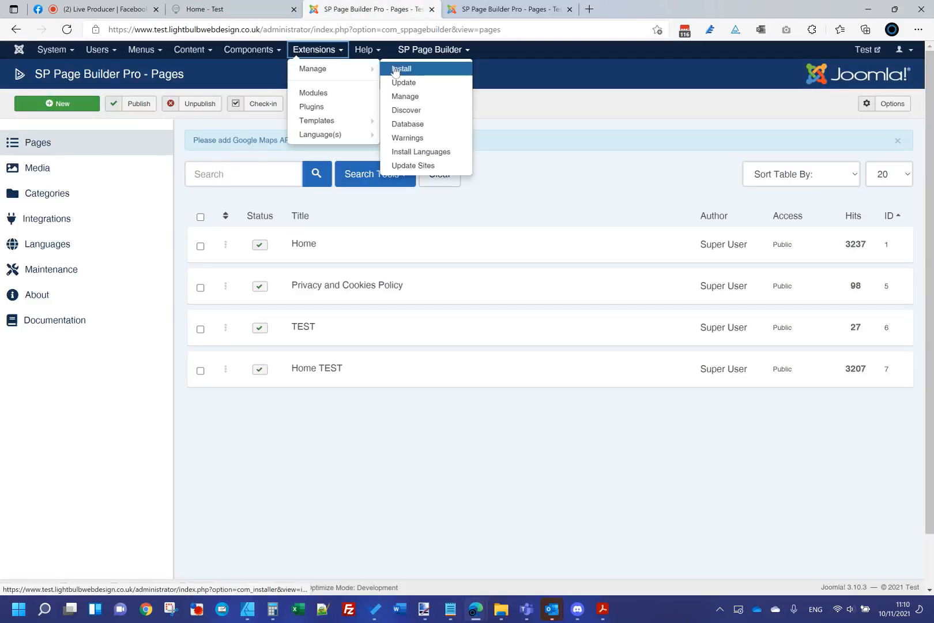
left_click(333, 94)
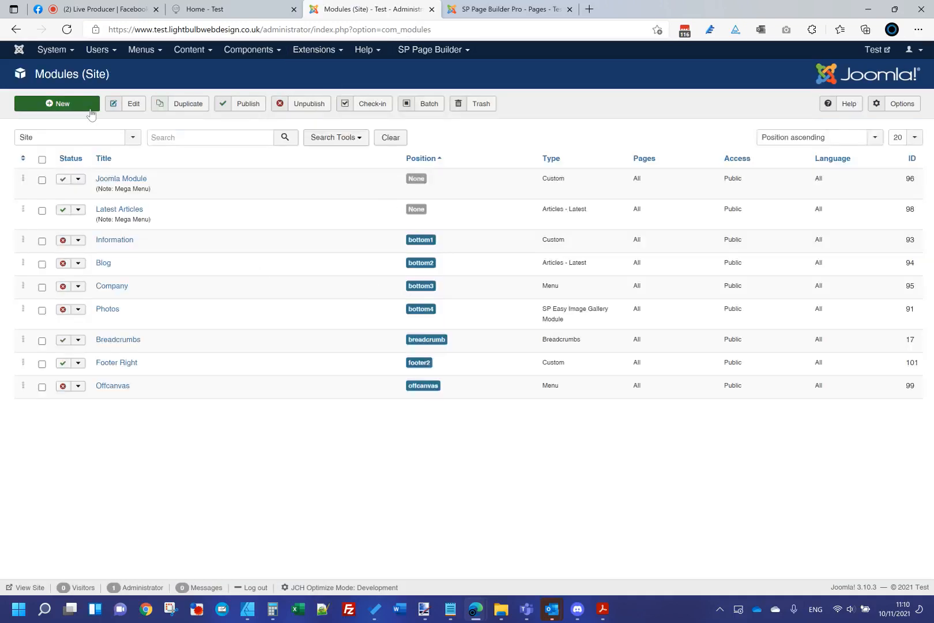
left_click(90, 110)
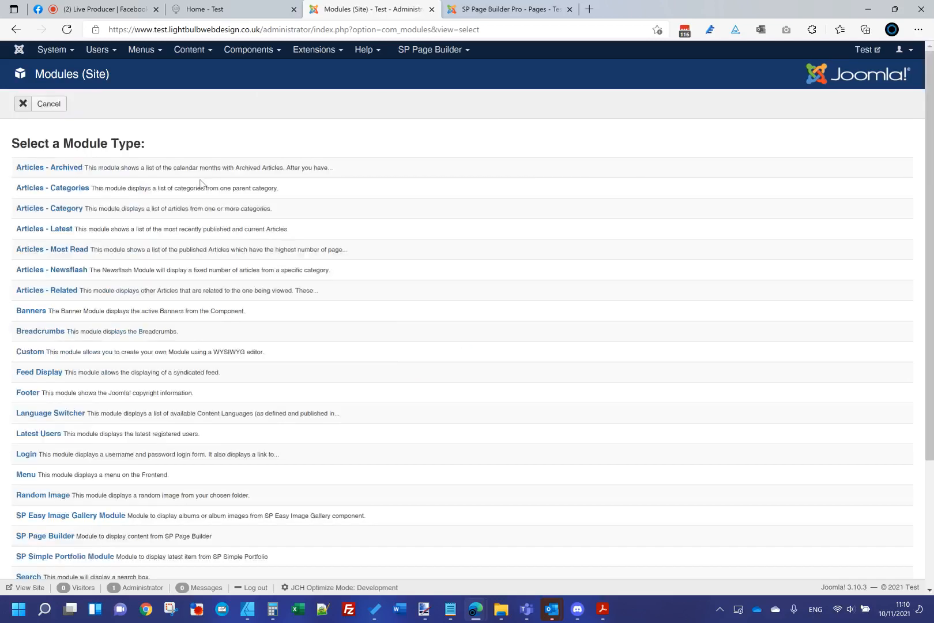
scroll(273, 349, "down", 3)
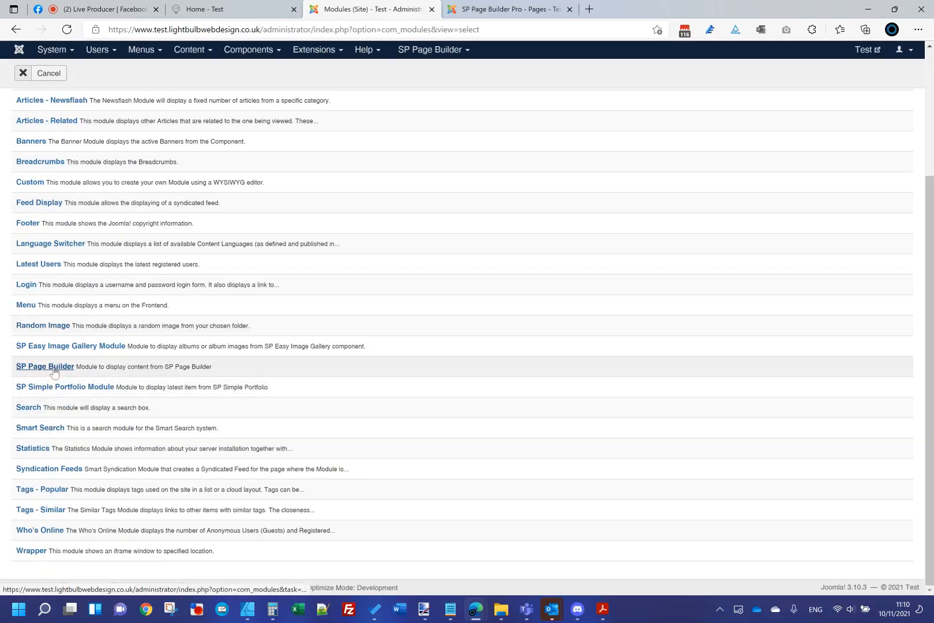
left_click(53, 369)
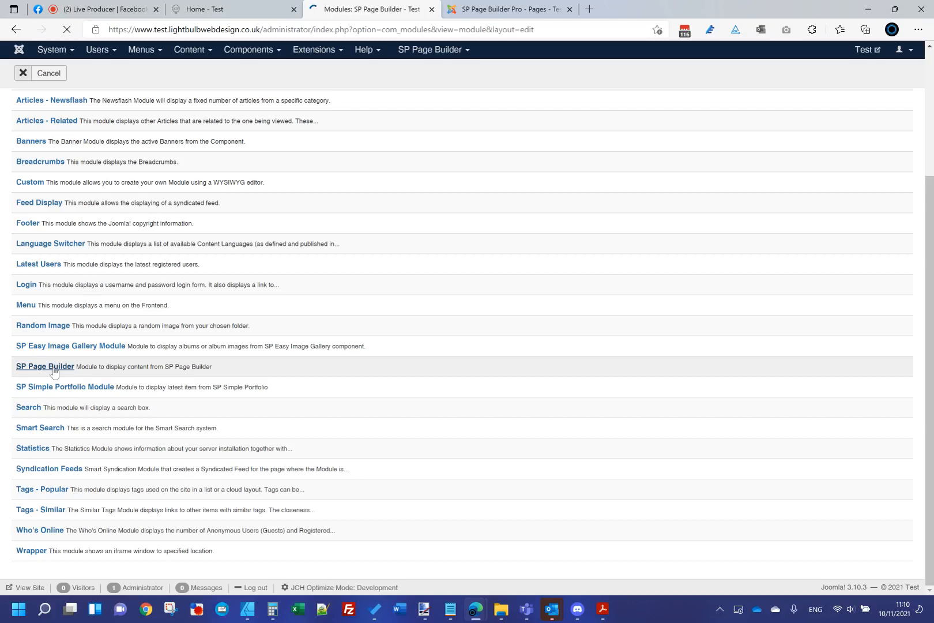
Title the new module JS PB Module and hide its title on the site
left_click(147, 145)
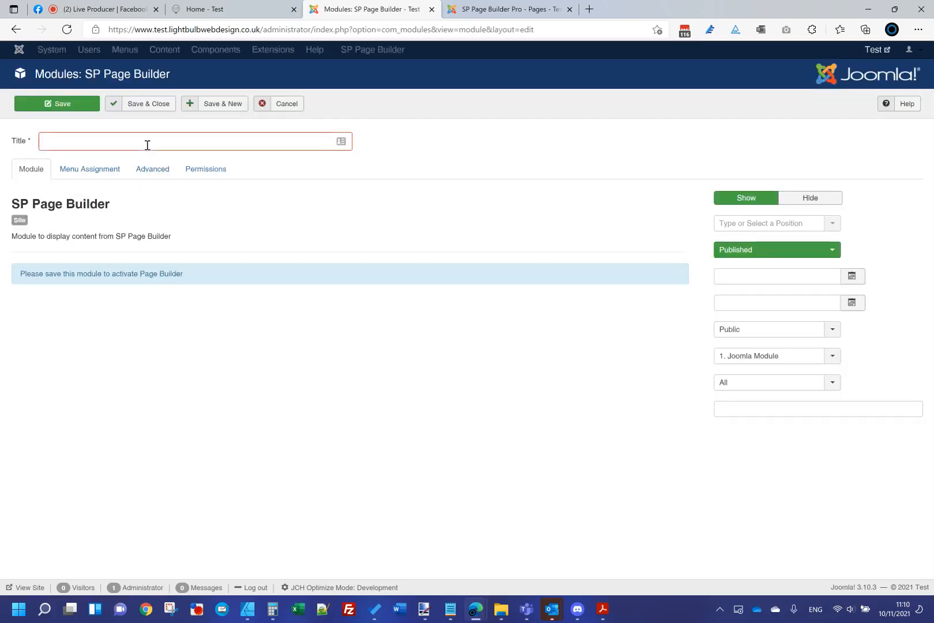
type("Content")
key("BackSpace")
key("BackSpace")
key("BackSpace")
key("BackSpace")
key("BackSpace")
key("BackSpace")
key("BackSpace")
key("BackSpace")
type("JS PB Module")
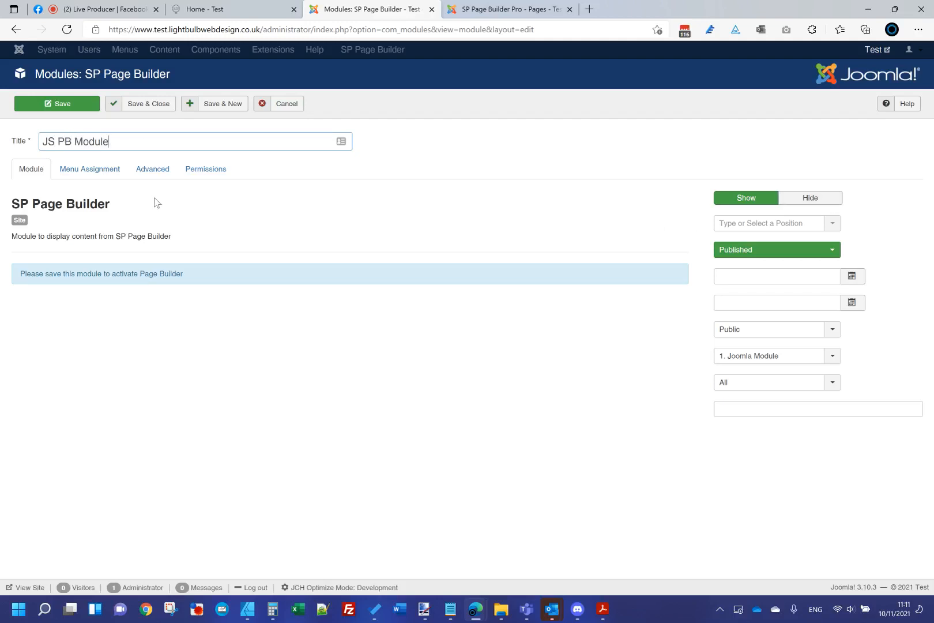
left_click(784, 199)
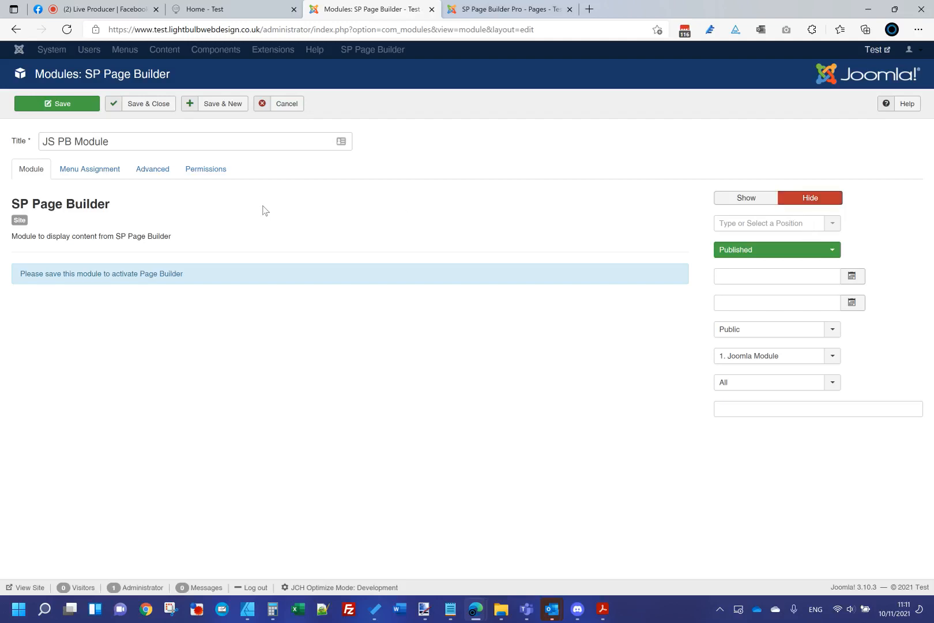
Set the module's menu assignment to No pages and save the module
left_click(91, 171)
left_click(160, 199)
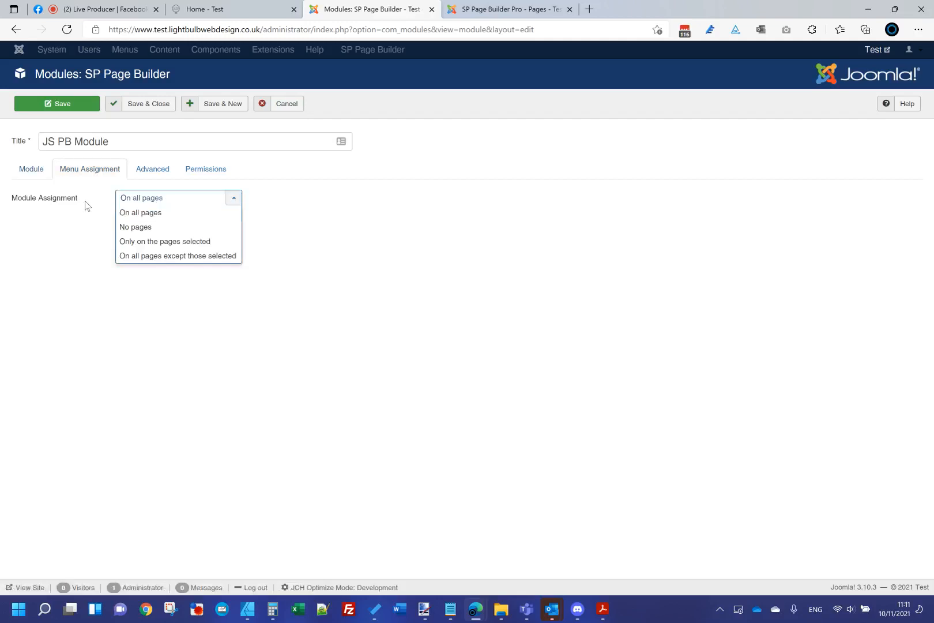
left_click(160, 230)
left_click(30, 171)
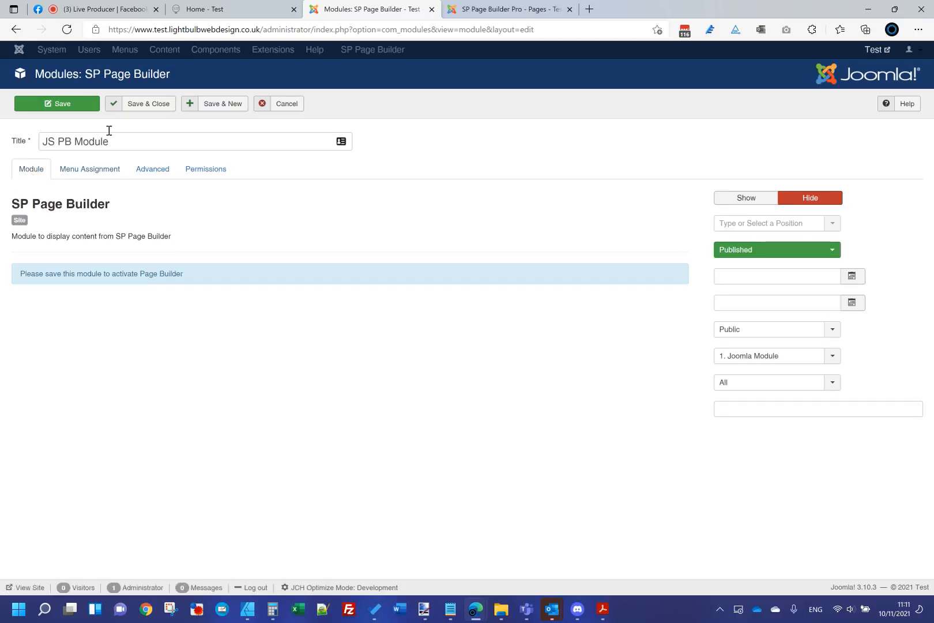
left_click(88, 107)
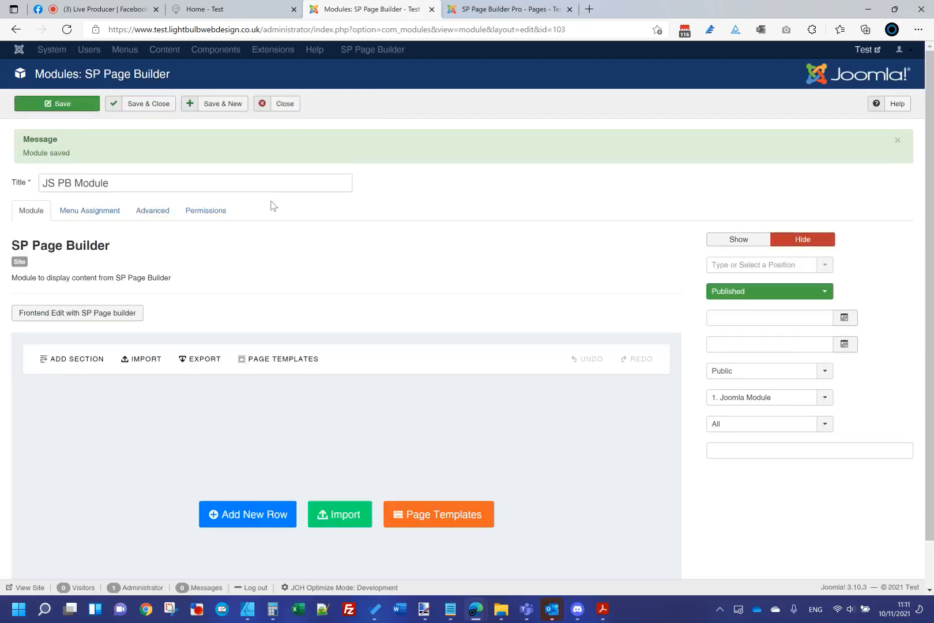
Add a row to the JS PB Module layout and split it into four equal columns
scroll(104, 363, "down", 1)
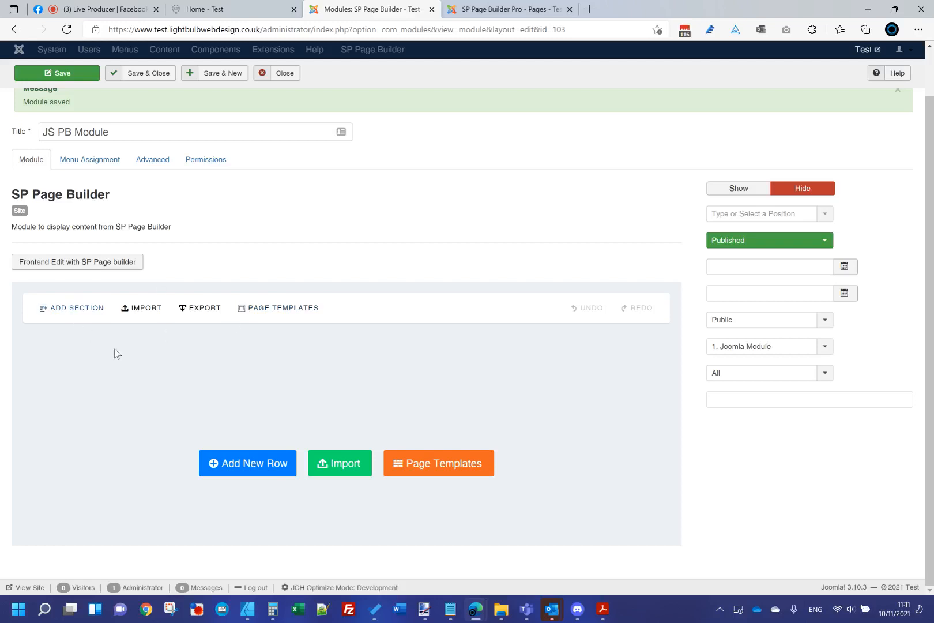
left_click(248, 466)
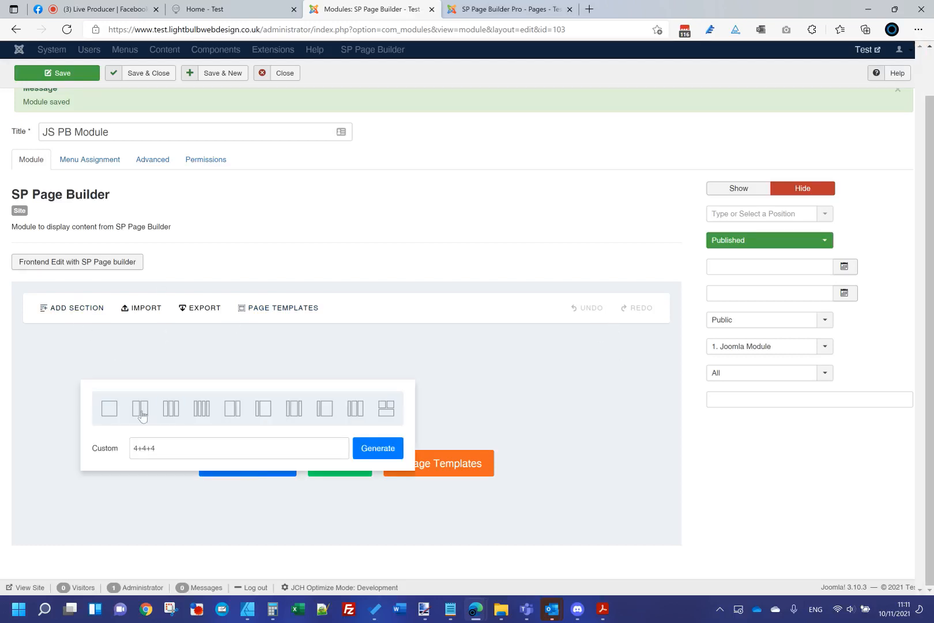
left_click(109, 409)
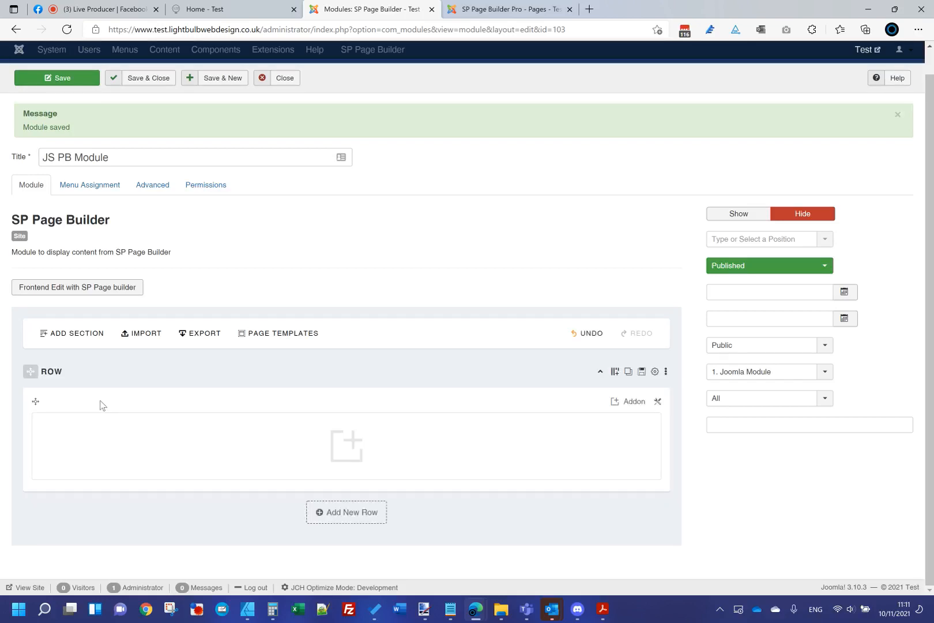
left_click(613, 373)
left_click(396, 471)
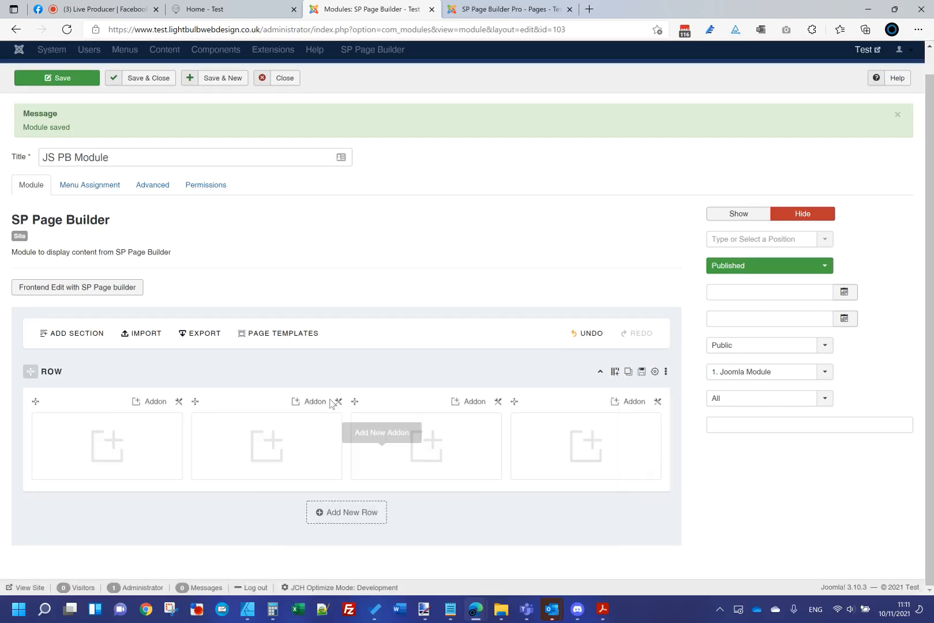
Add a Flip Box addon to the row's first column, duplicate it three times and move one copy into each remaining column
left_click(127, 445)
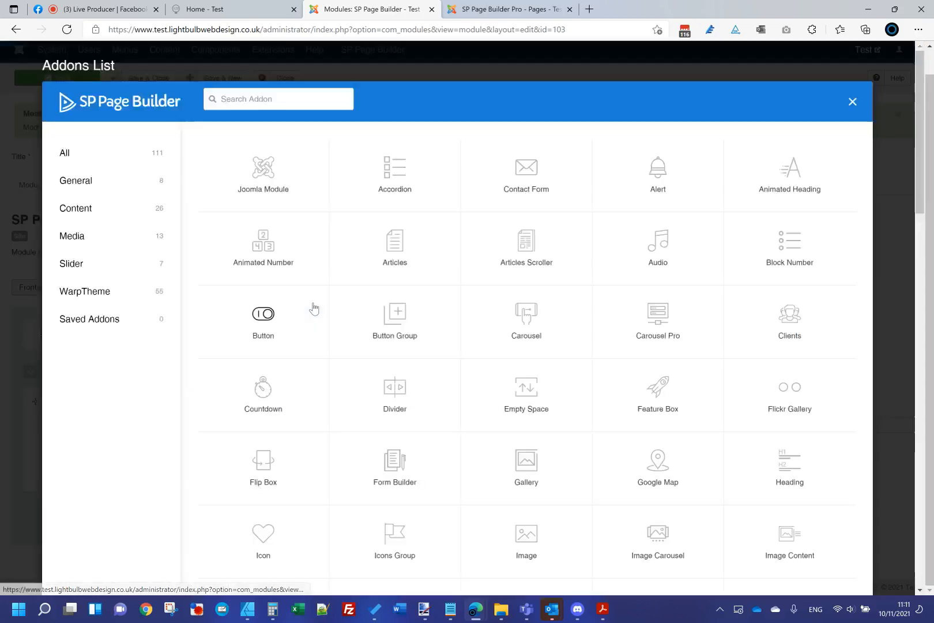
left_click(276, 483)
left_click(605, 98)
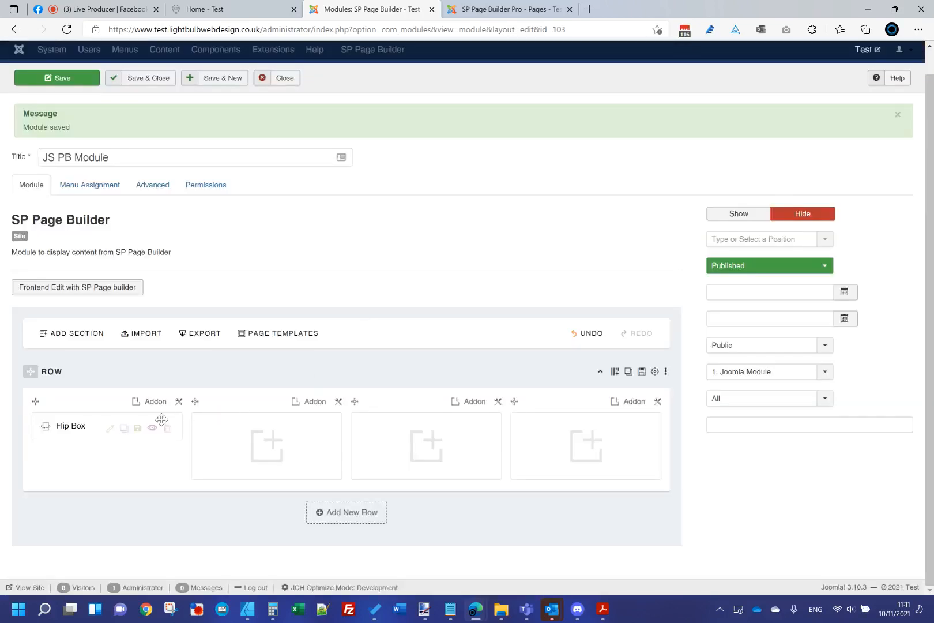
left_click(124, 428)
double_click(124, 428)
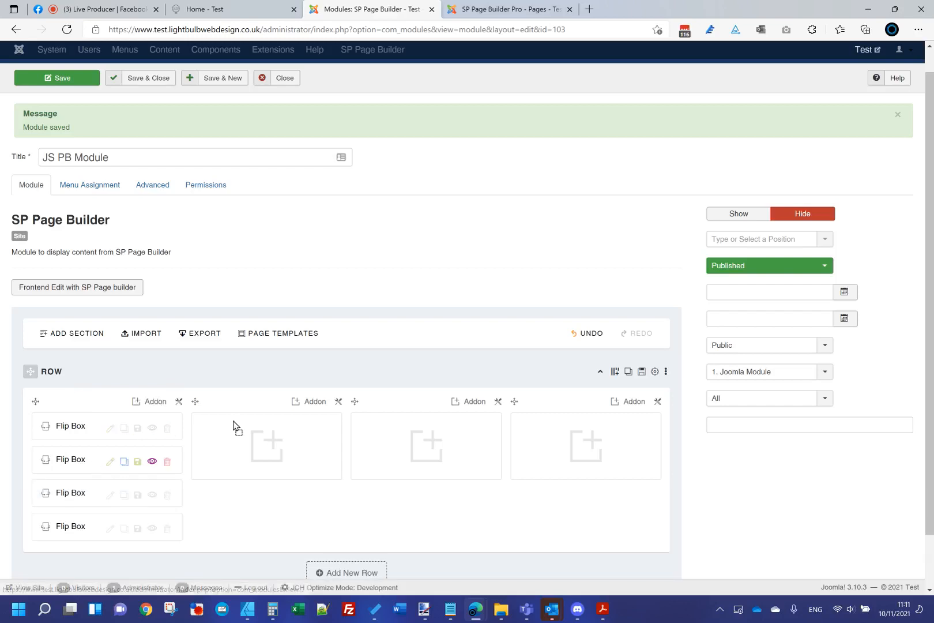
left_click_drag(233, 425, 234, 427)
left_click_drag(97, 459, 395, 442)
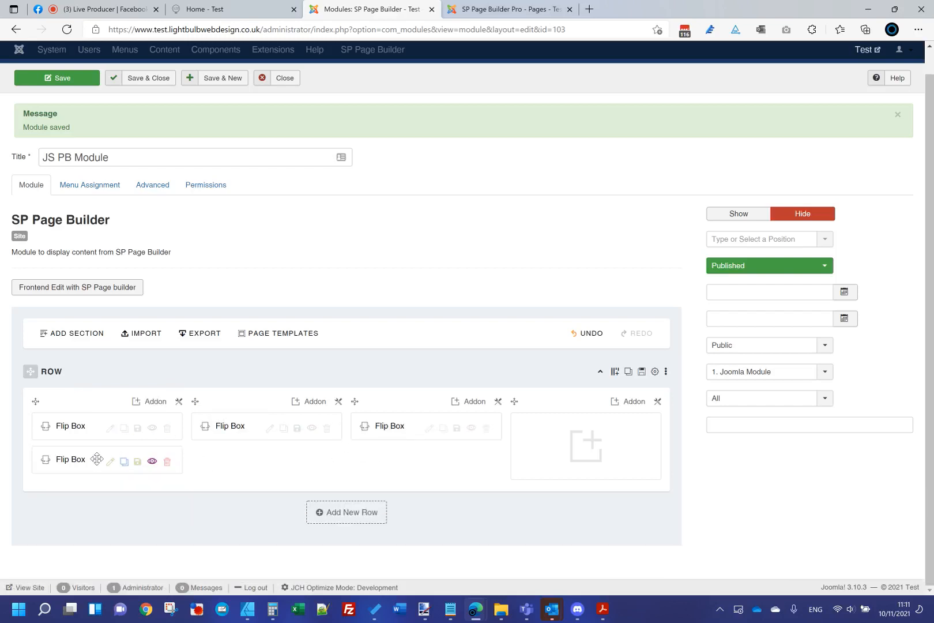
left_click_drag(97, 460, 508, 429)
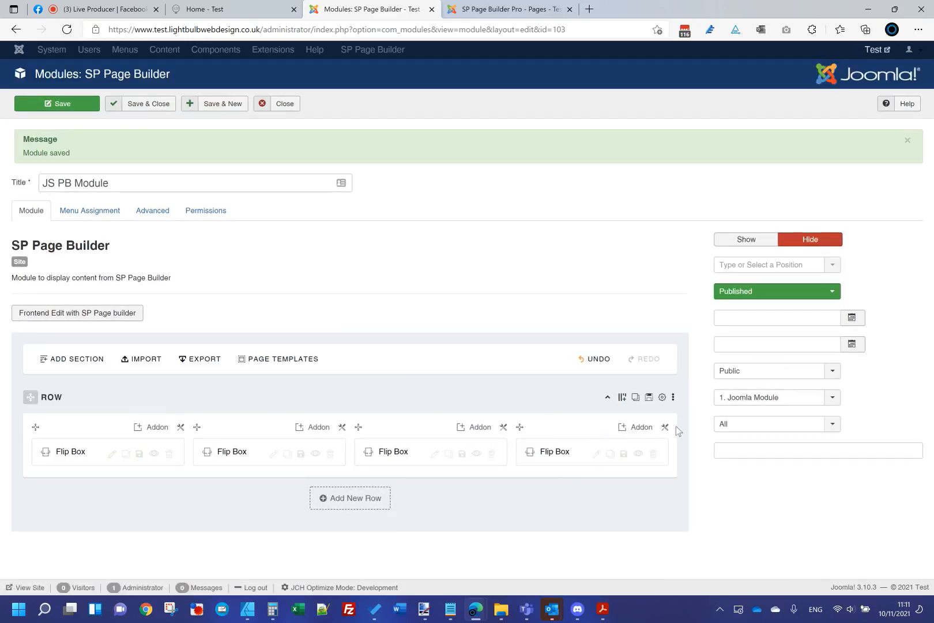
Give the module's row a #f1f1f1 background colour, then save and close the module
left_click(662, 396)
left_click(346, 99)
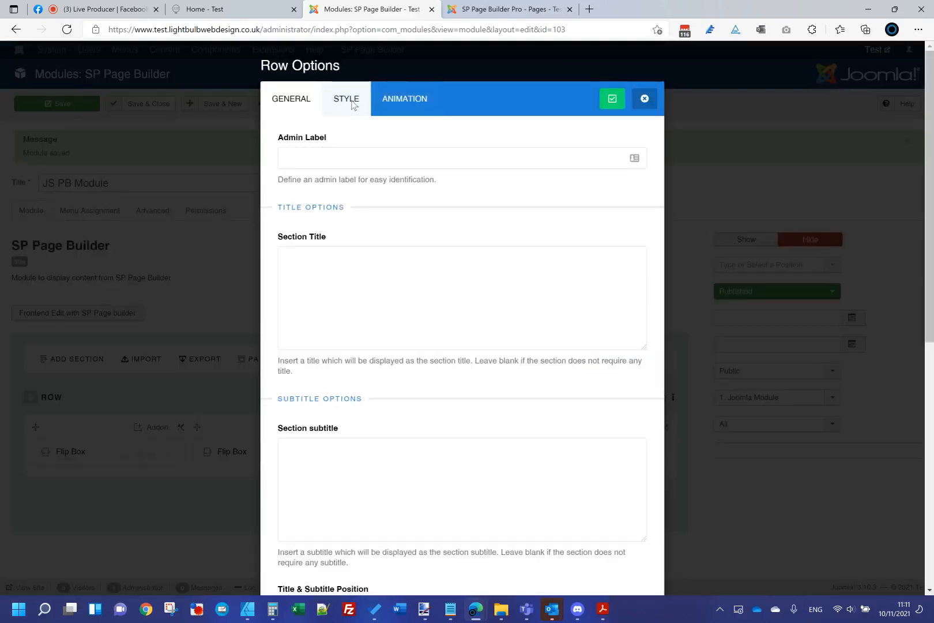
scroll(410, 293, "down", 5)
scroll(410, 293, "down", 5)
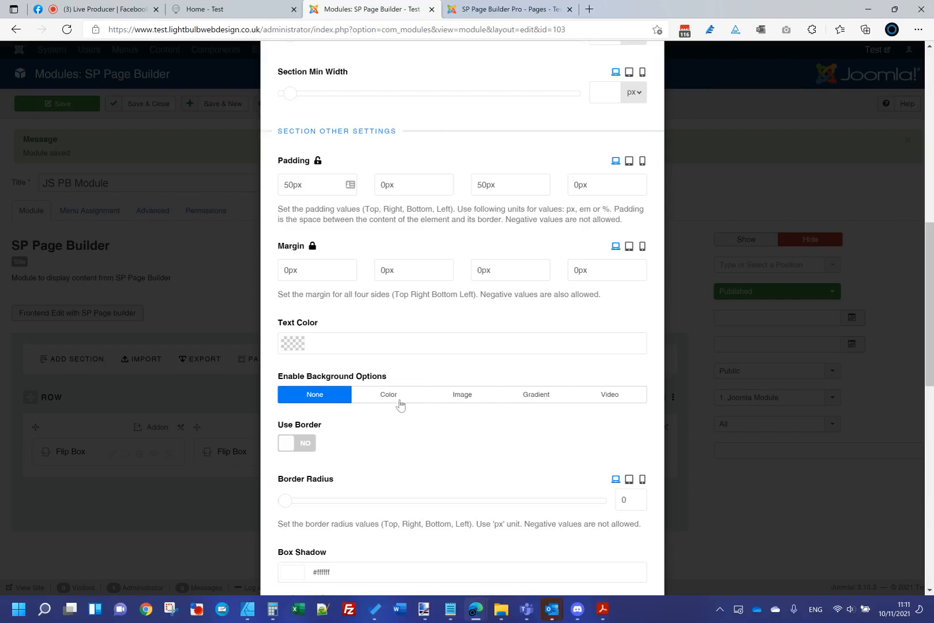
left_click(393, 398)
left_click(294, 449)
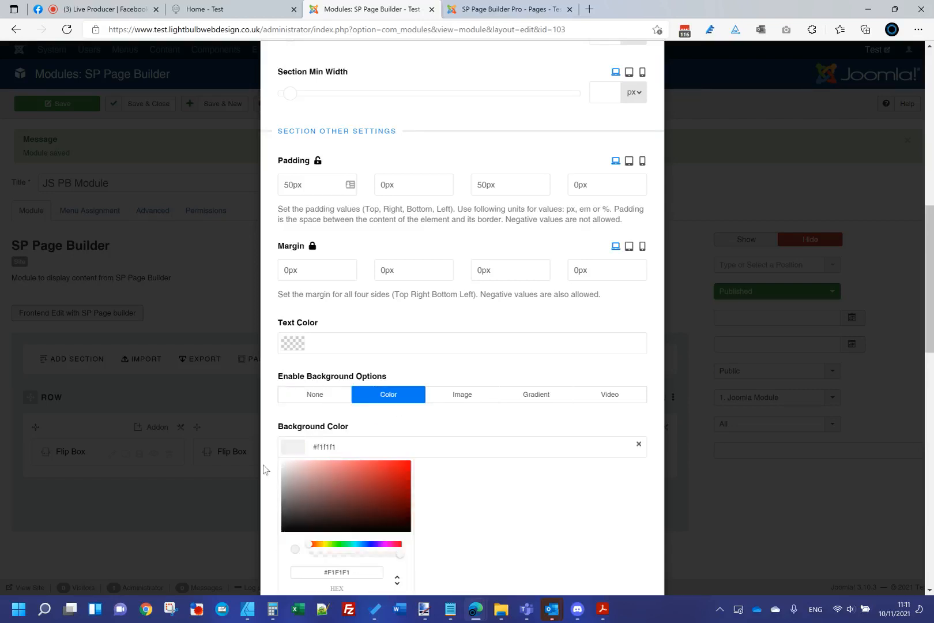
left_click(493, 485)
scroll(494, 403, "up", 6)
left_click(612, 98)
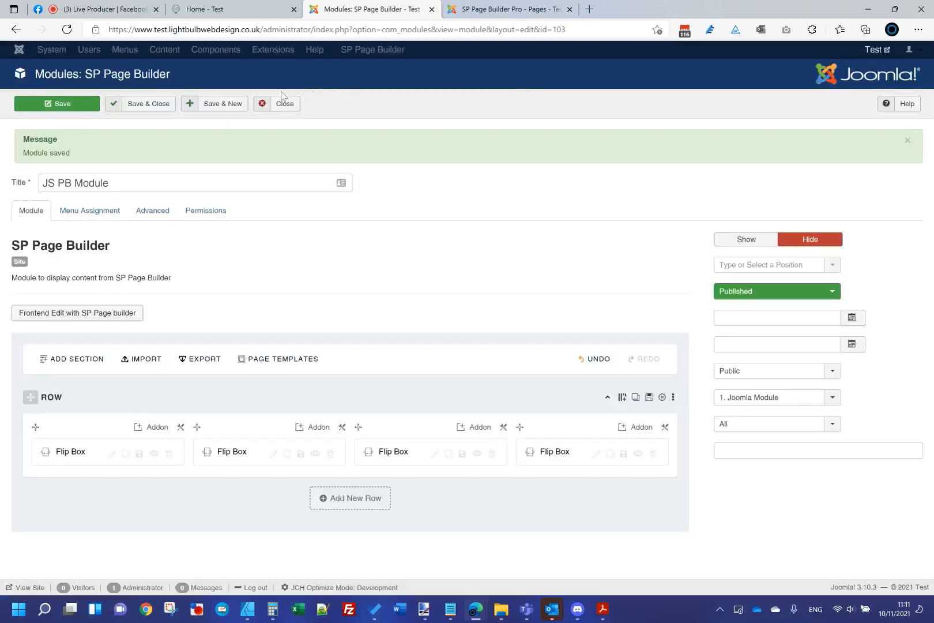
left_click(132, 106)
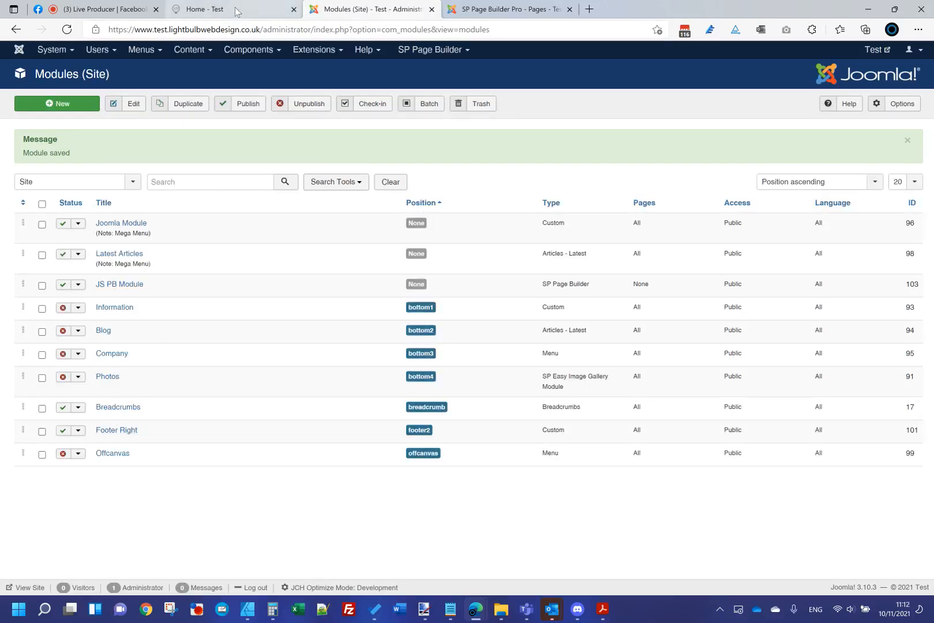
Open the Home page in SP Page Builder Pro and delete its three rows of Image and Image Overlay addons
left_click(499, 10)
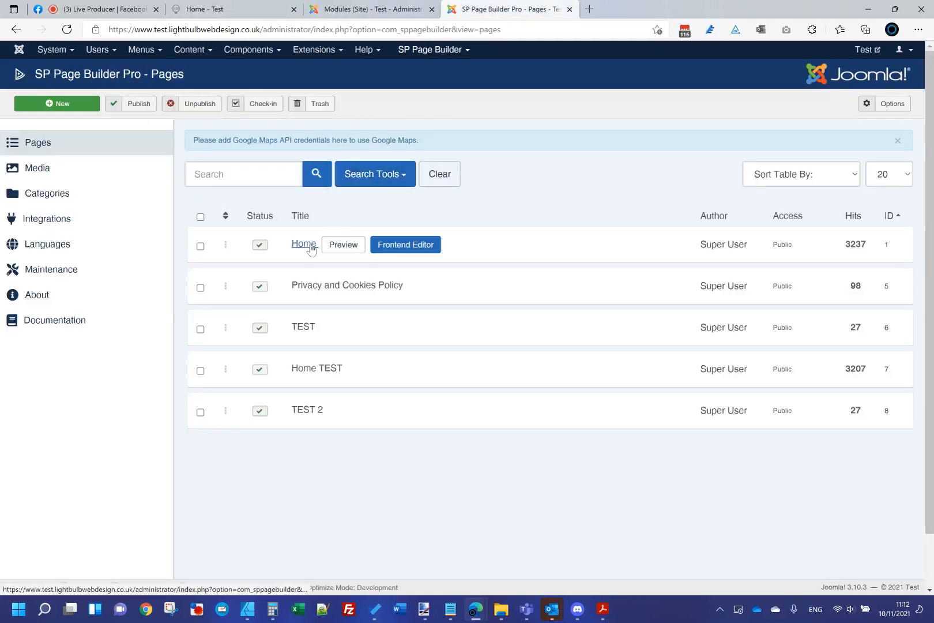
left_click(304, 243)
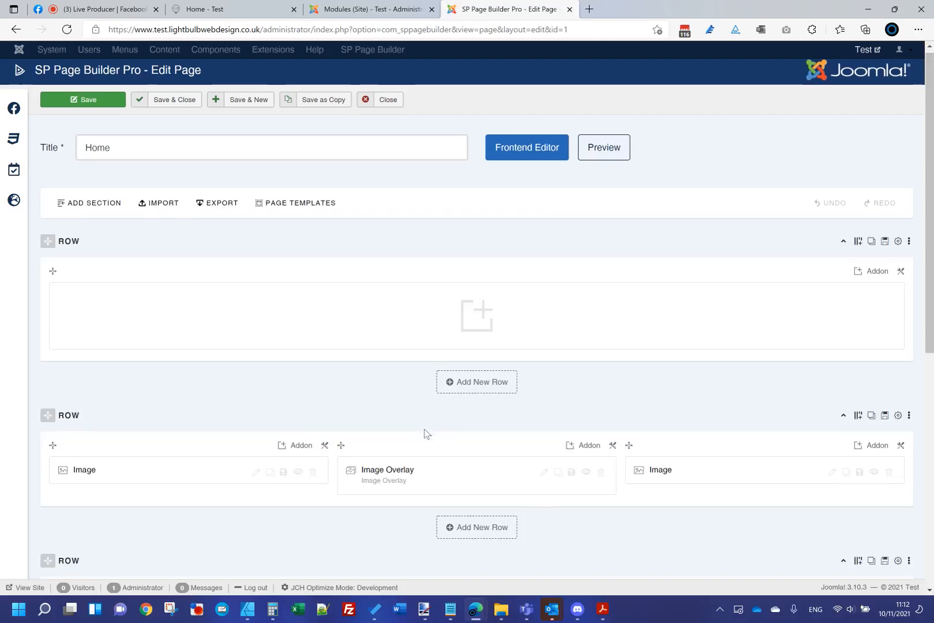
scroll(426, 434, "down", 4)
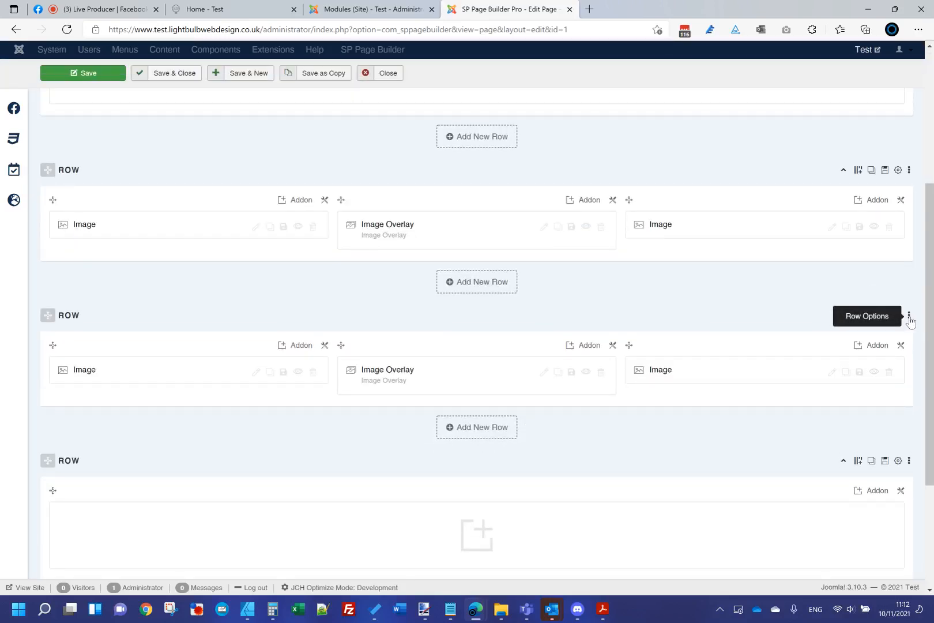
left_click(909, 315)
left_click(830, 412)
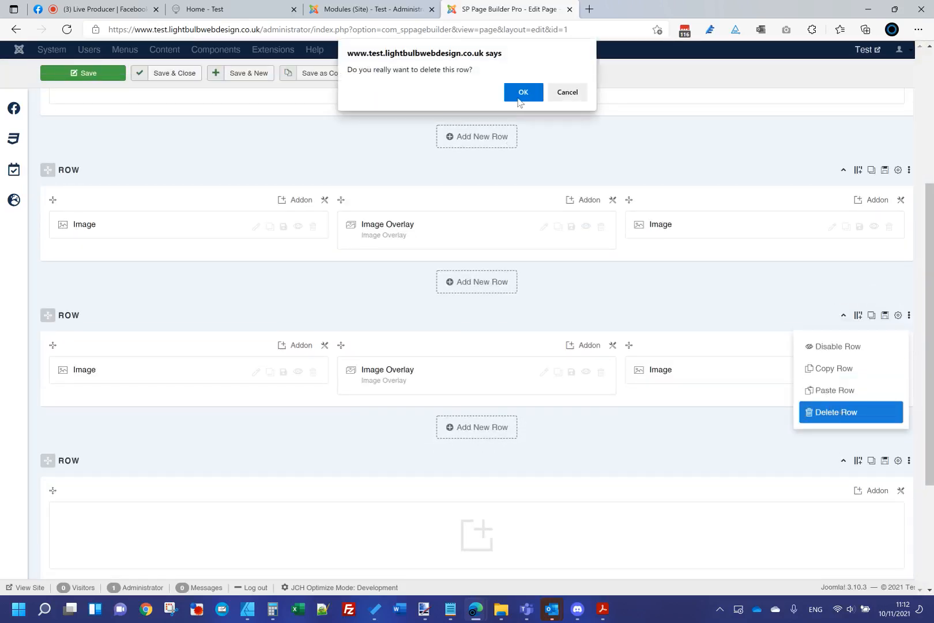
left_click(522, 92)
left_click(909, 170)
left_click(814, 267)
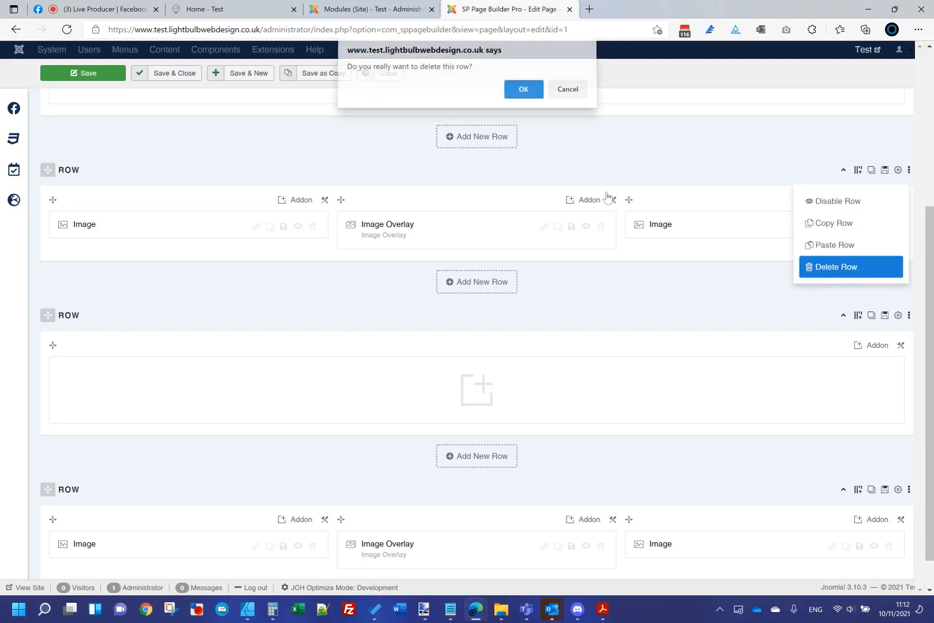
left_click(536, 98)
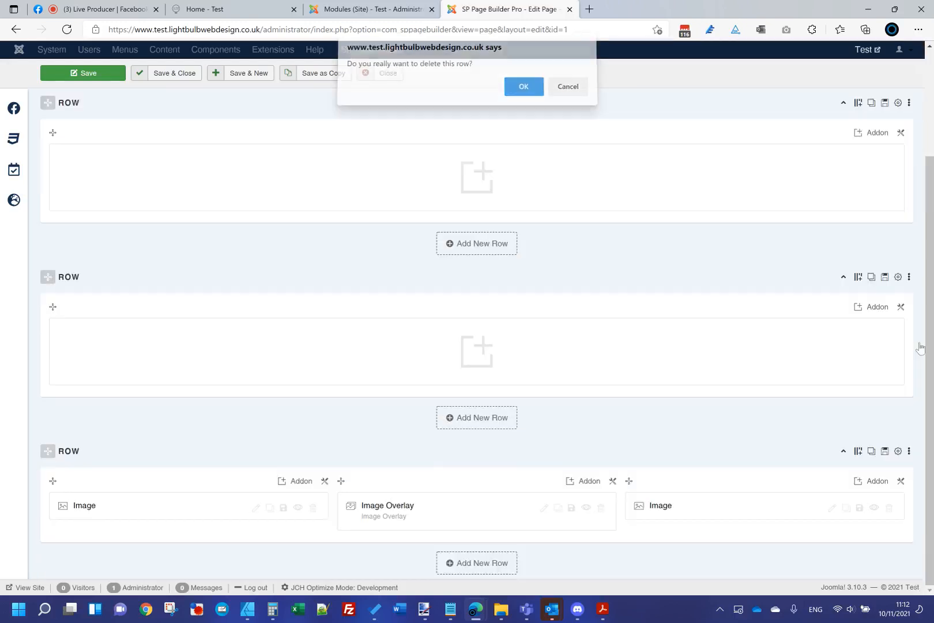
left_click(909, 451)
left_click(854, 548)
left_click(525, 93)
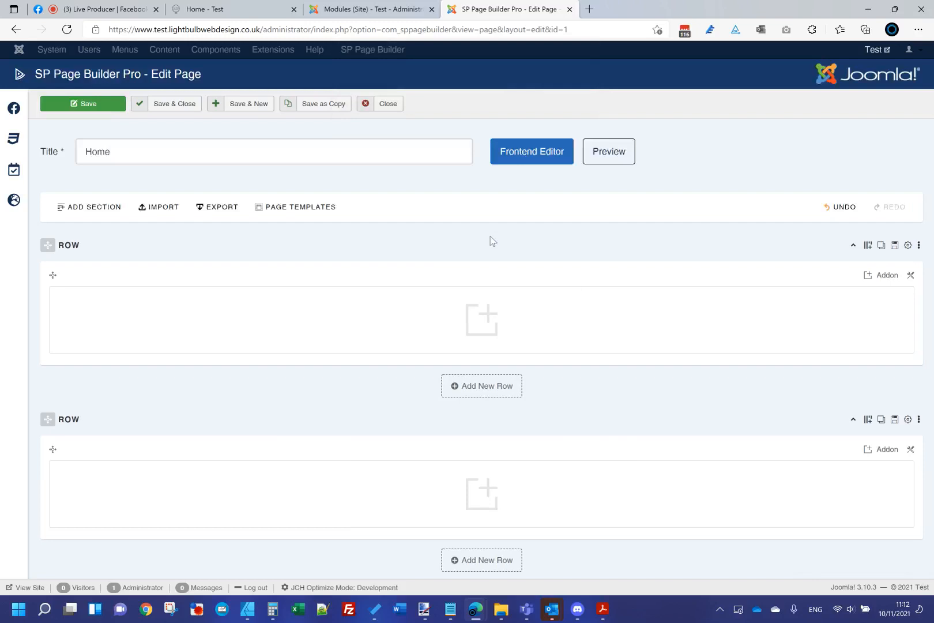
Add a Joomla Module addon to the second empty row of the Home page and choose JS PB Module as its module
left_click(422, 491)
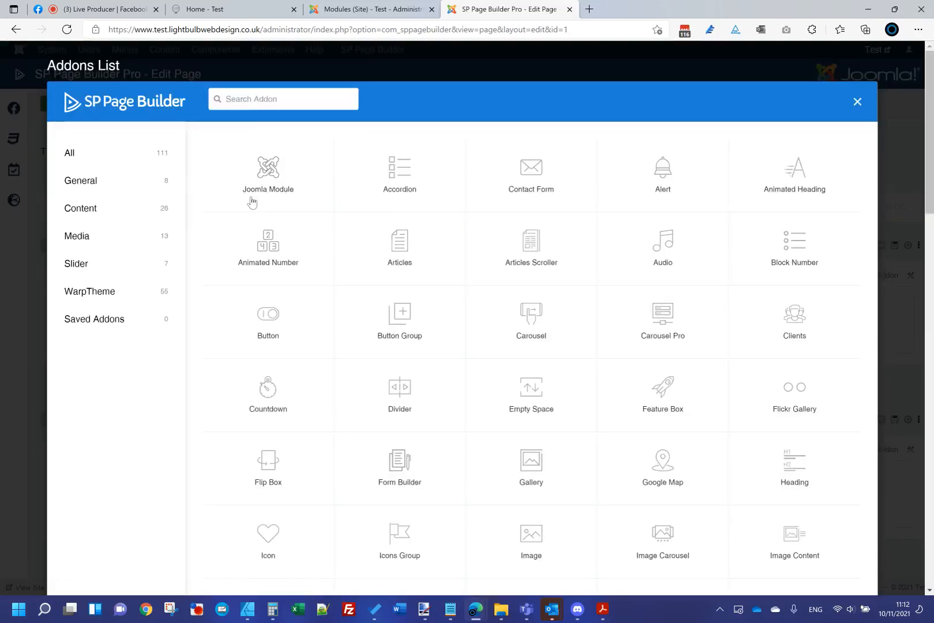
left_click(265, 185)
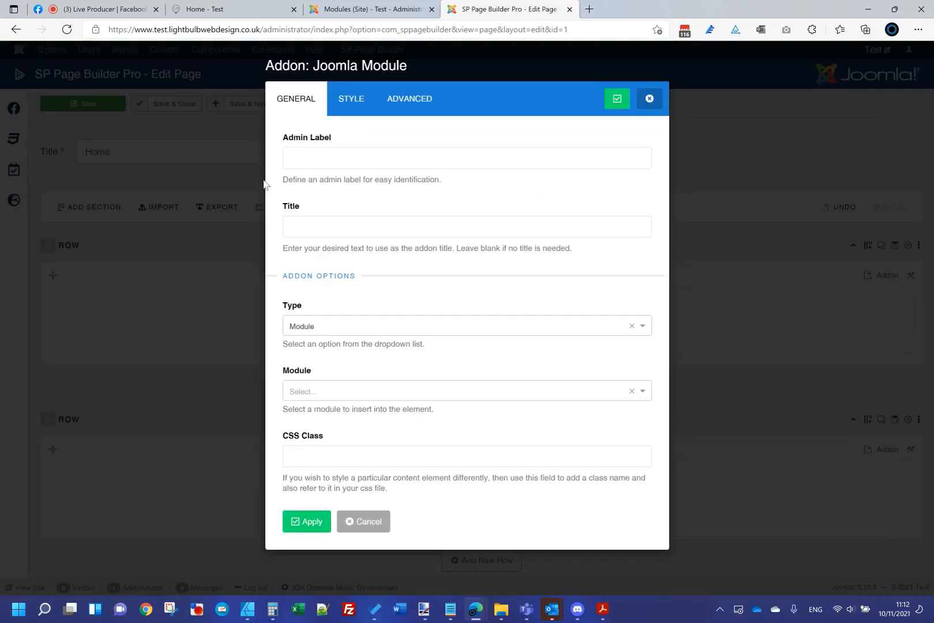
left_click(344, 393)
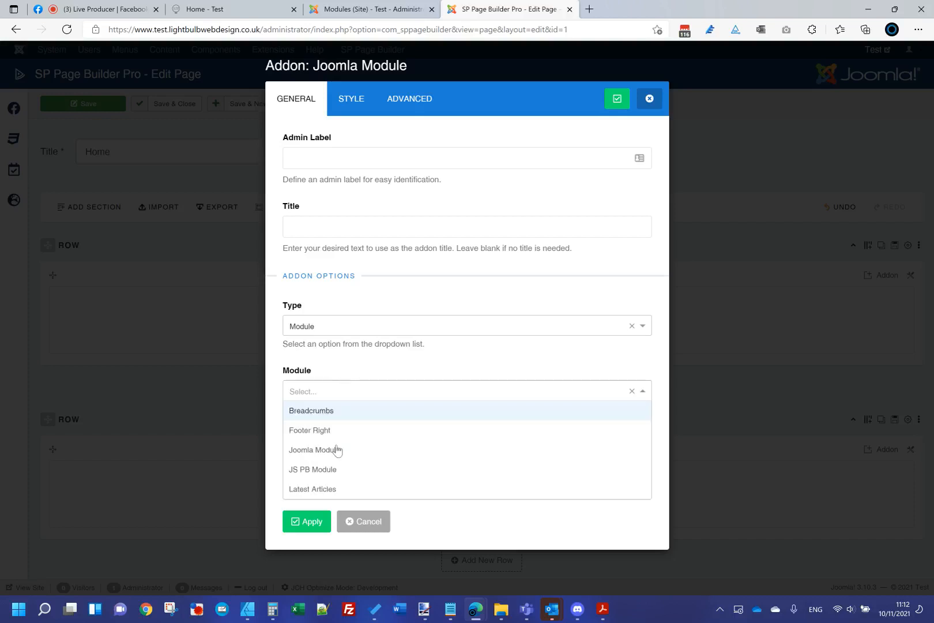
left_click(316, 470)
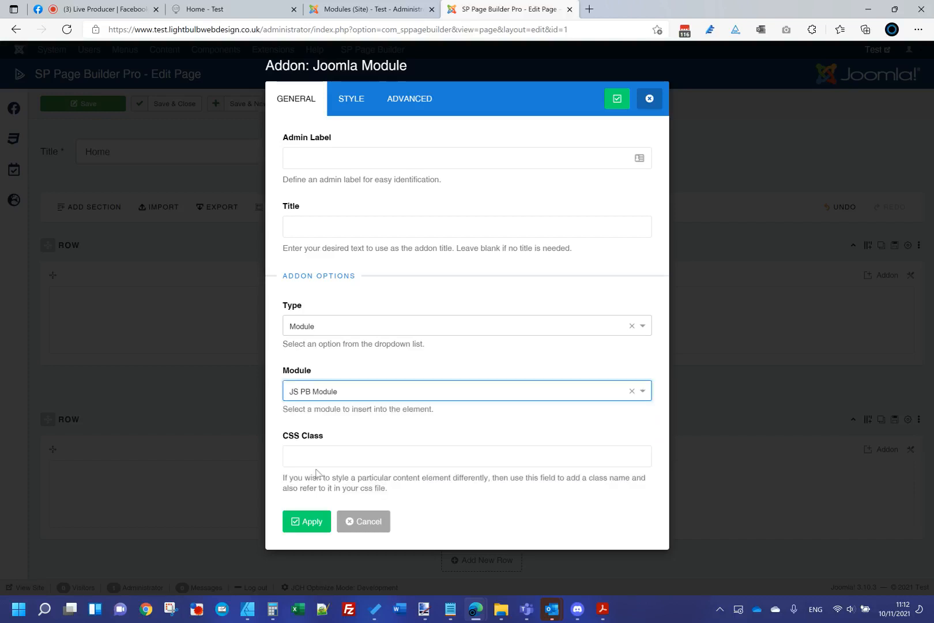
Link and clear the Joomla Module addon's margins, apply the addon settings and save the Home page
left_click(354, 107)
scroll(306, 447, "down", 2)
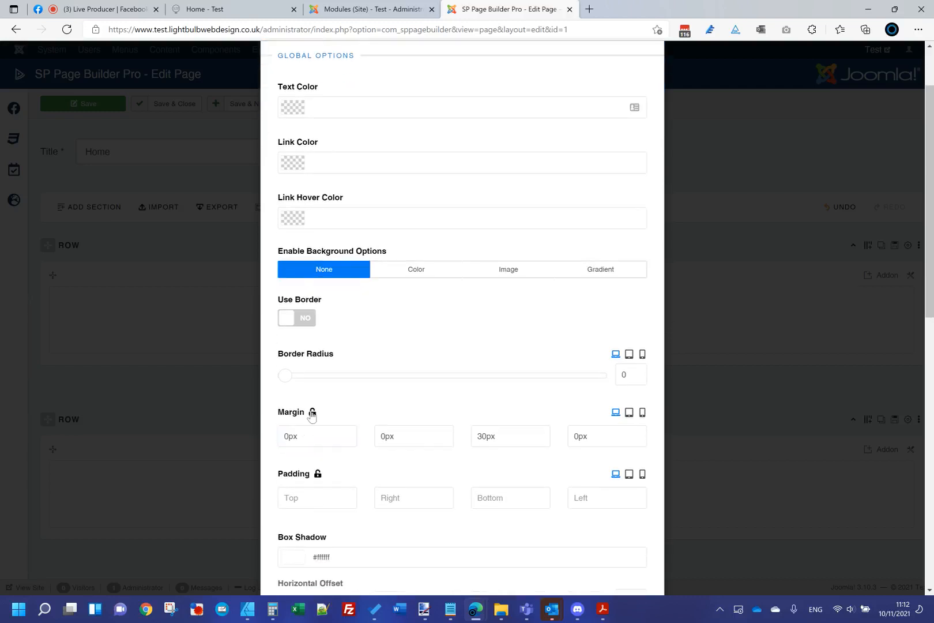
left_click(312, 413)
left_click(312, 432)
key("BackSpace")
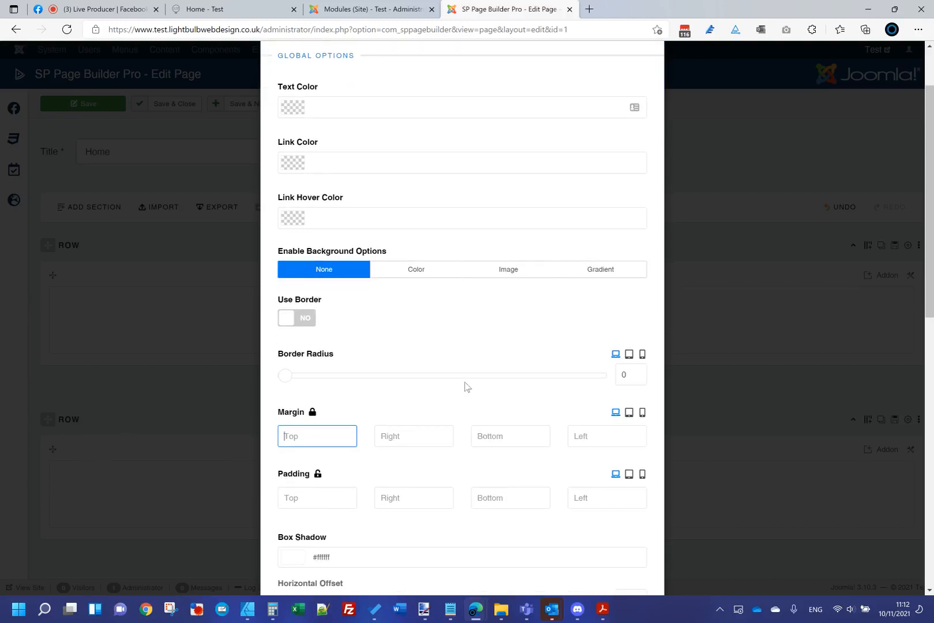
scroll(499, 336, "up", 2)
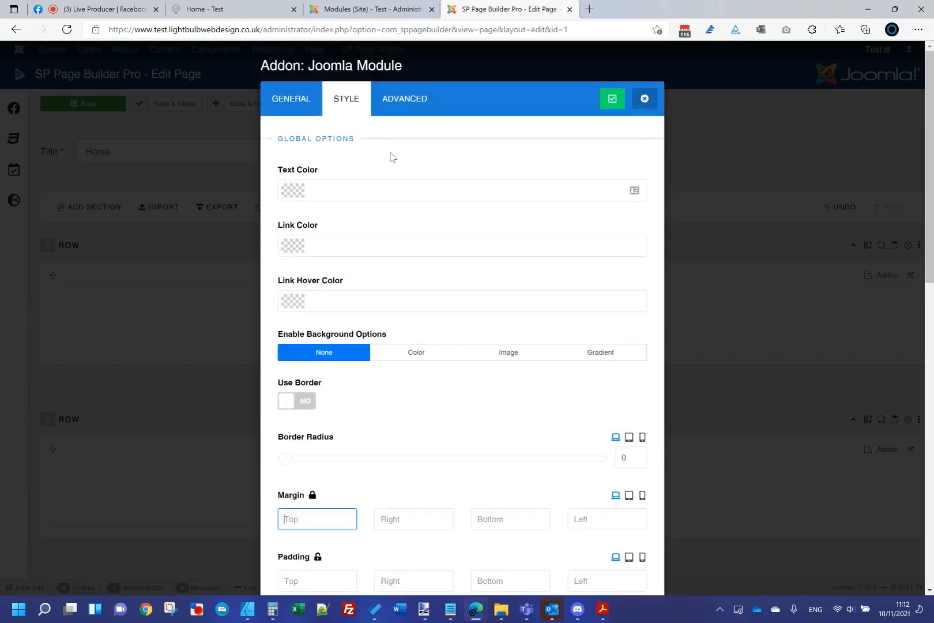
left_click(311, 114)
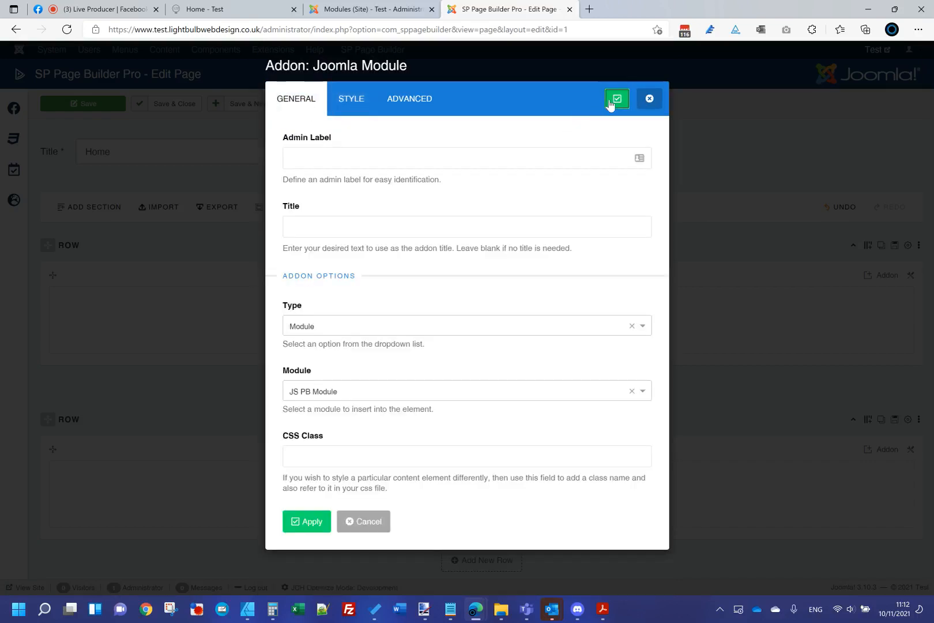
left_click(610, 101)
left_click(105, 105)
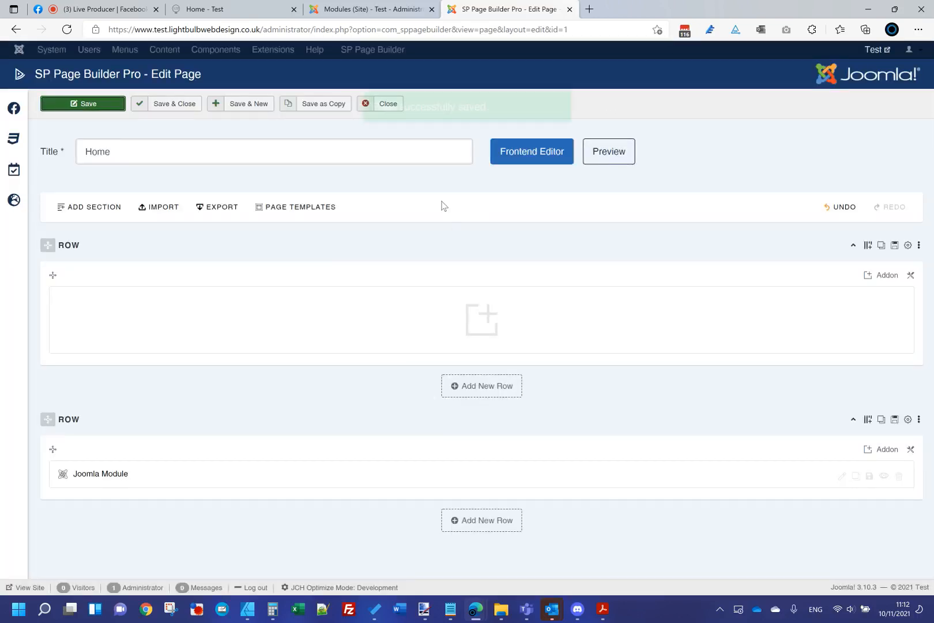
Reload the live Home page to check how the inserted module displays
left_click(249, 10)
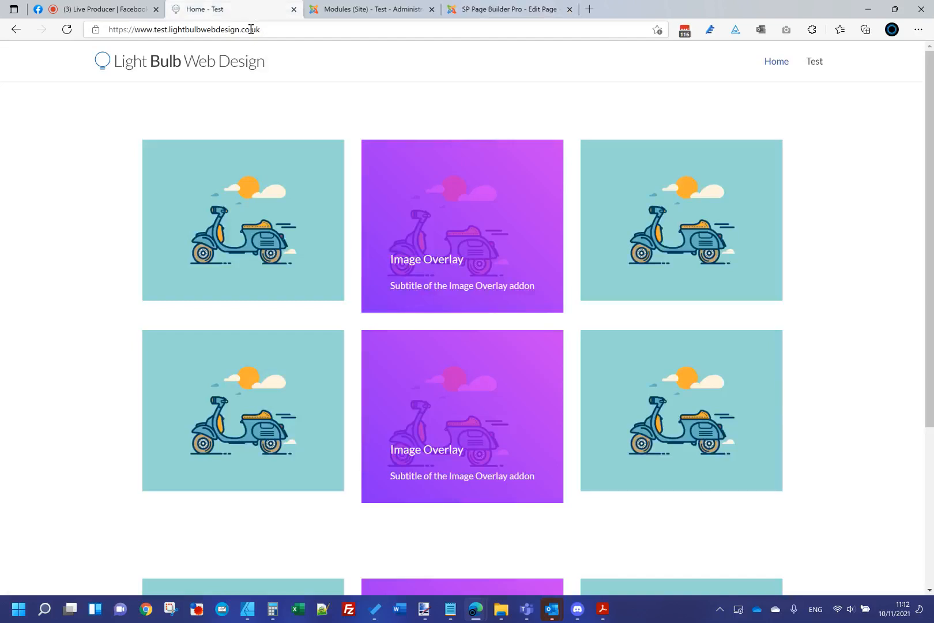
left_click(251, 29)
key("Return")
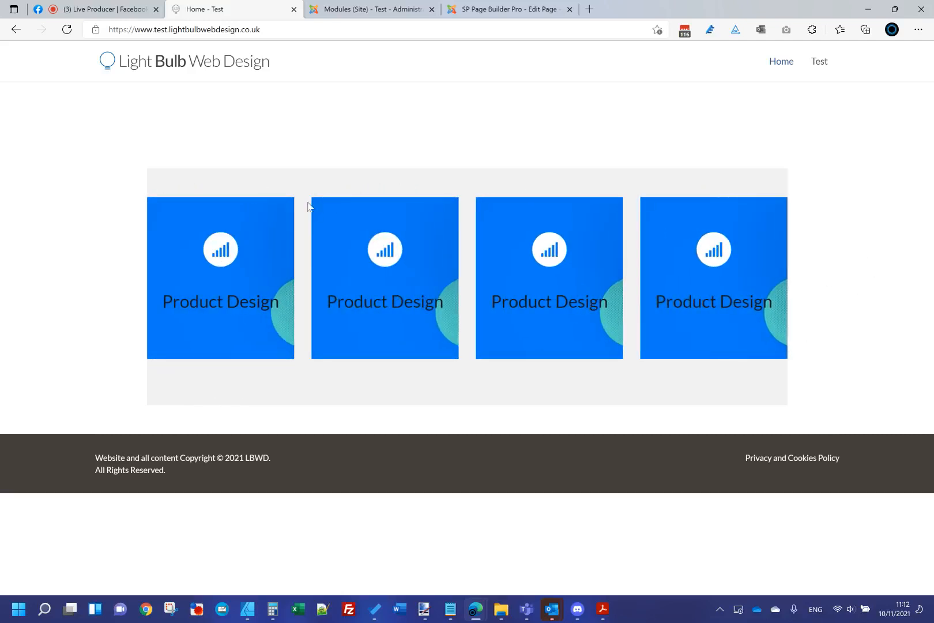
Save and close the Home page, and load the site's Test page before returning to the SP Page Builder pages list
left_click(515, 10)
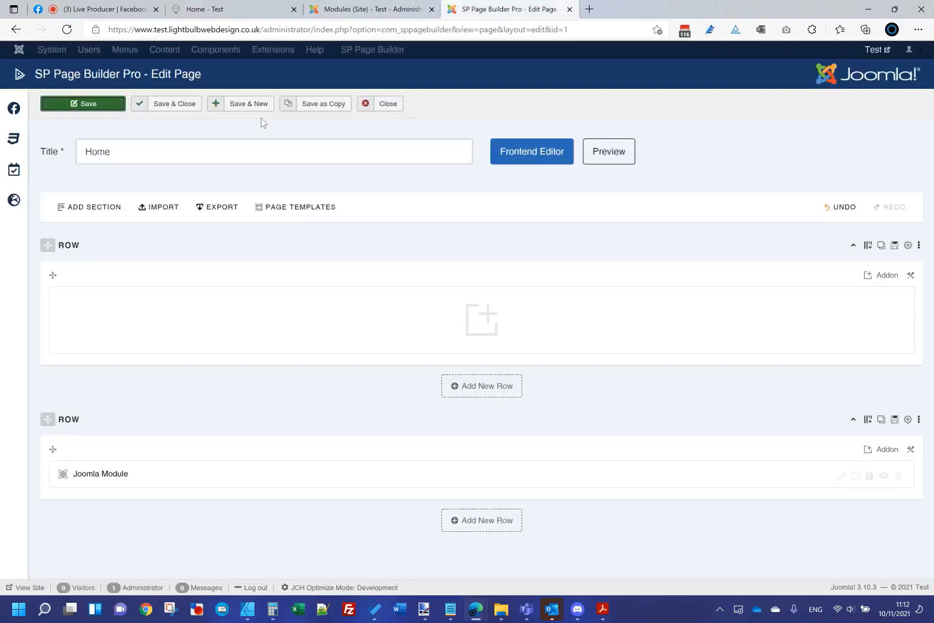
left_click(173, 104)
left_click(256, 6)
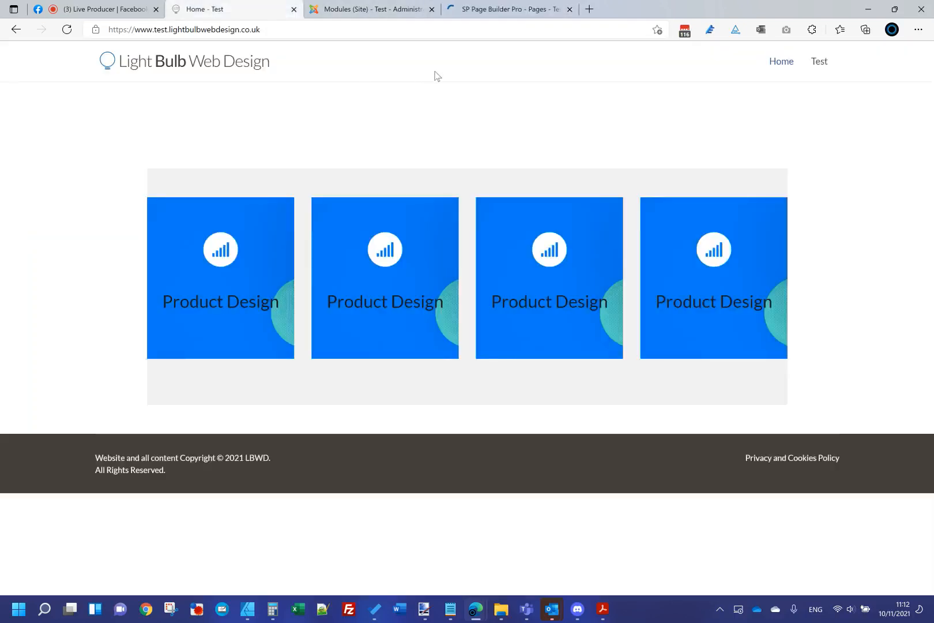
left_click(818, 61)
left_click(501, 7)
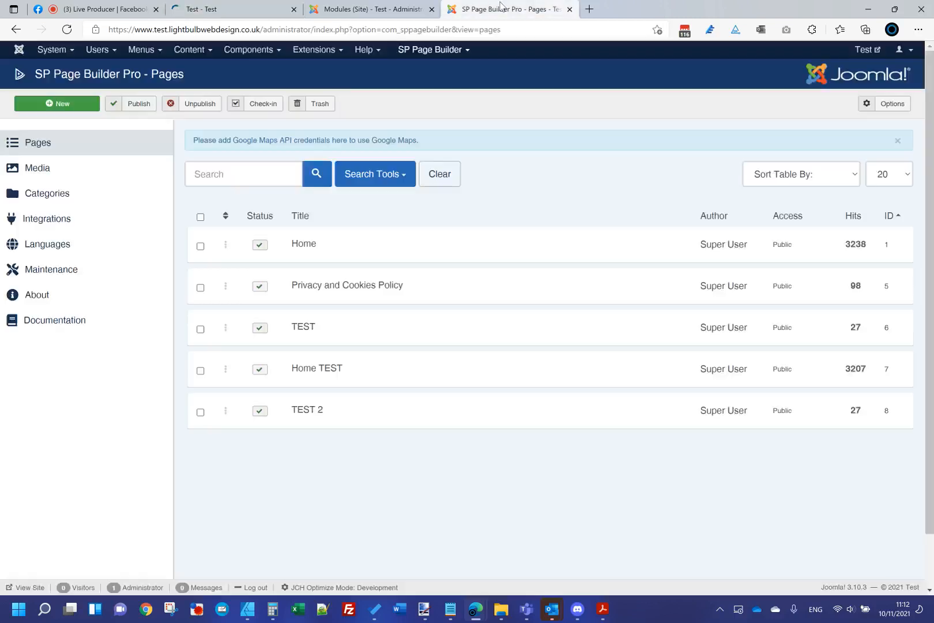
Replace the TEST page's row of image addons with a new single-column row beneath the empty row
left_click(305, 328)
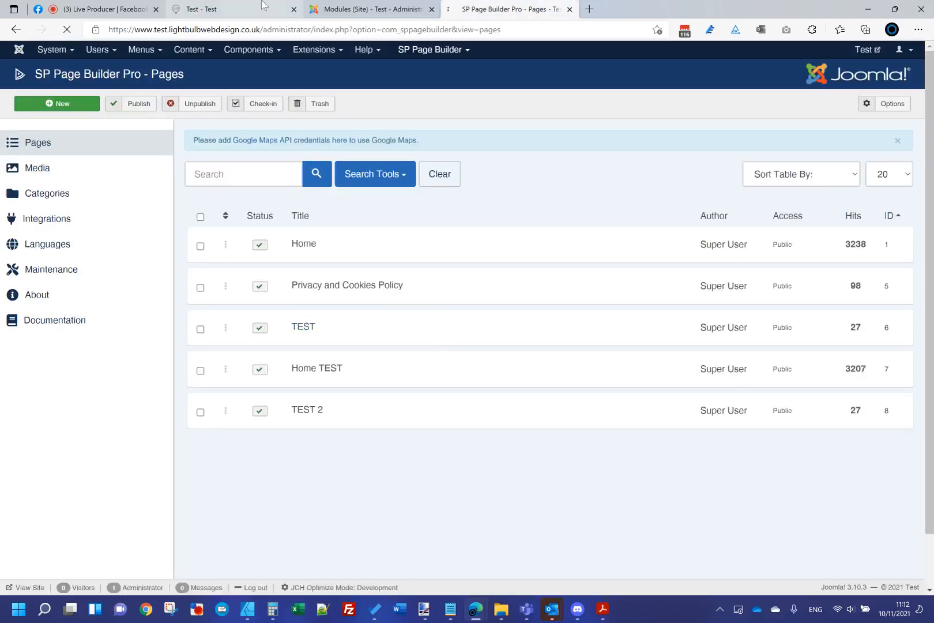
left_click(263, 9)
left_click(511, 12)
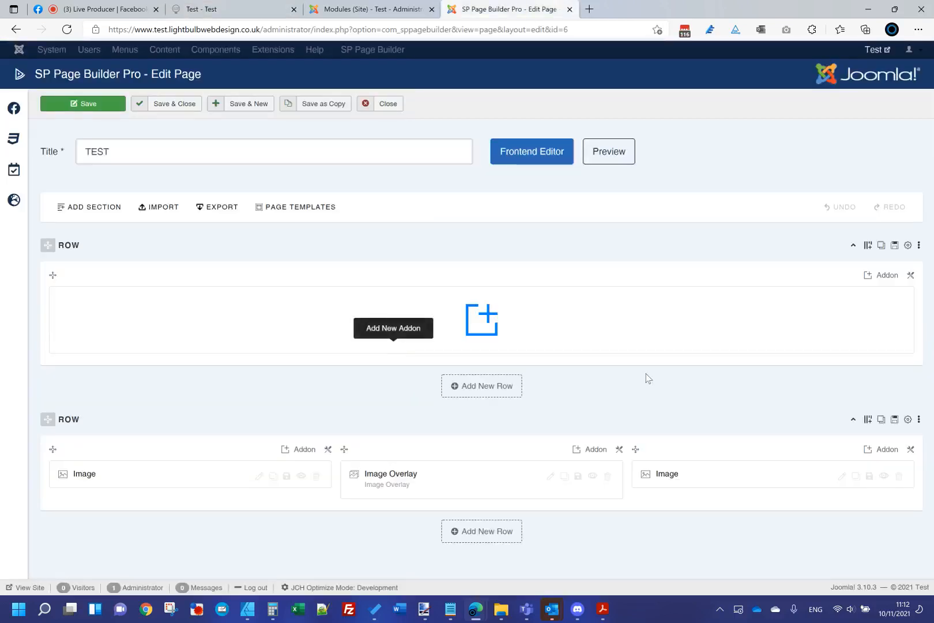
left_click(919, 419)
left_click(861, 517)
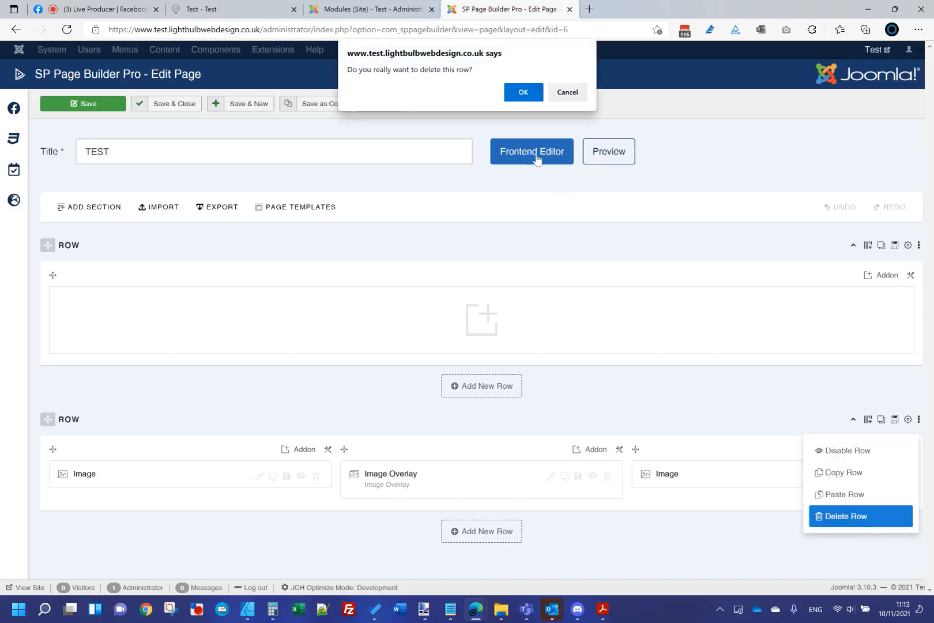
left_click(531, 93)
left_click(455, 385)
left_click(343, 329)
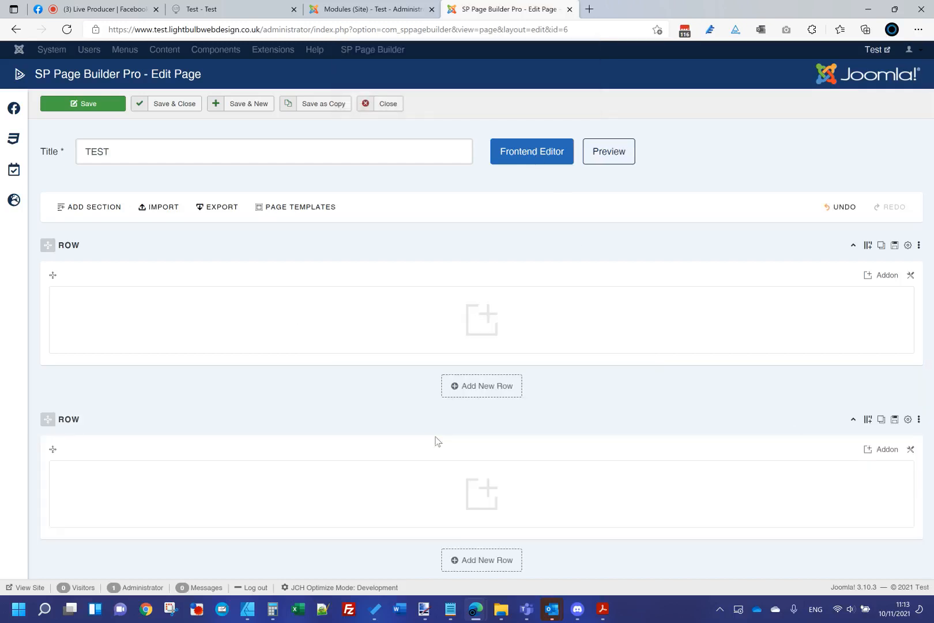
Add a Joomla Module addon to the new row of the TEST page with JS PB Module as its module
left_click(481, 493)
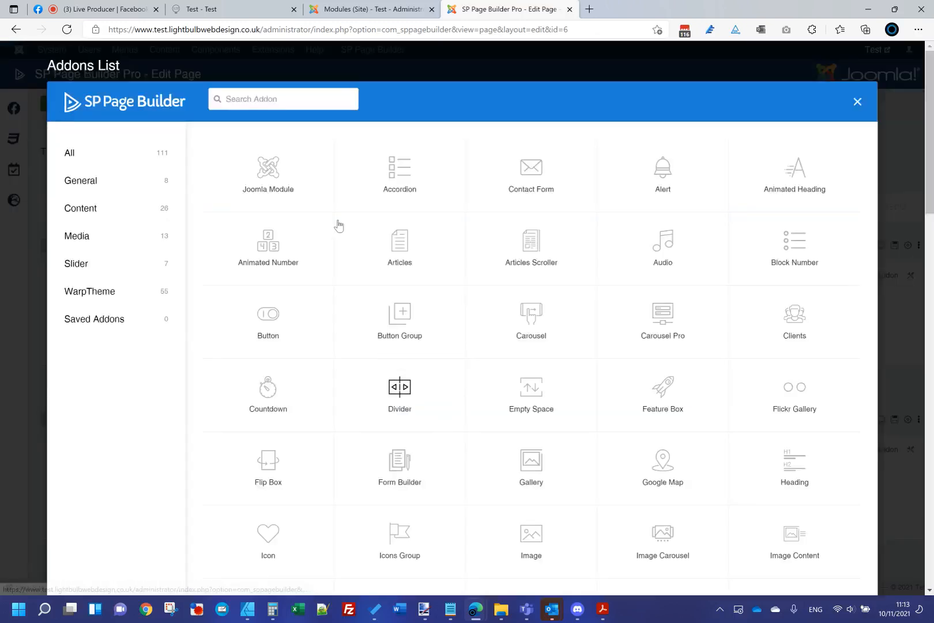
left_click(294, 186)
left_click(360, 392)
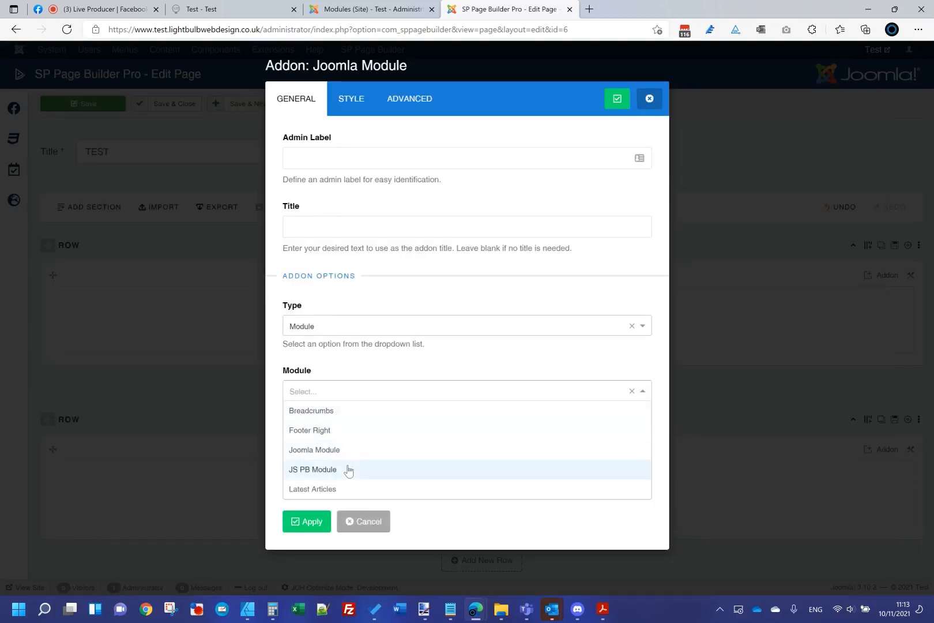
left_click(375, 470)
left_click(308, 522)
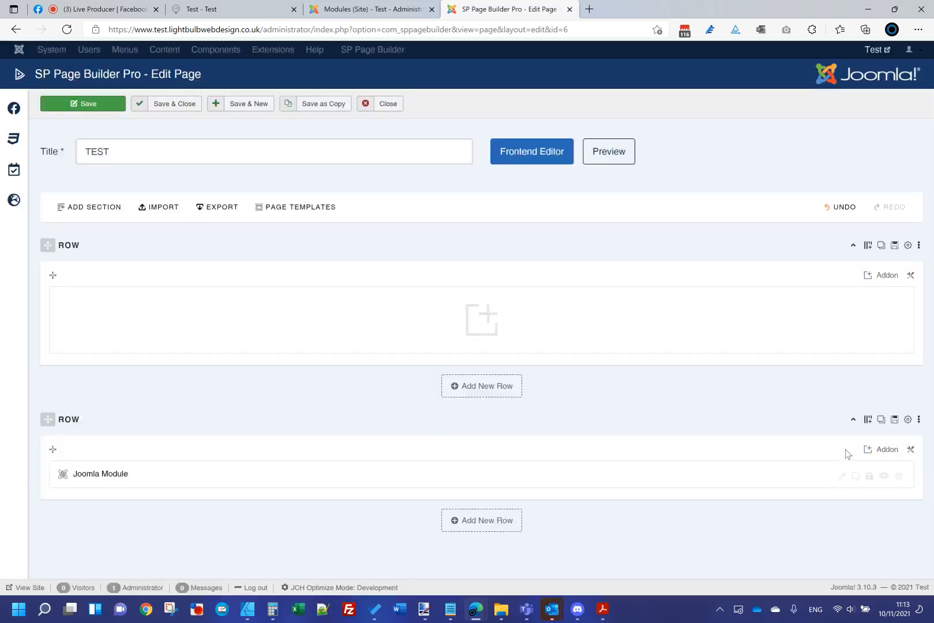
Link and clear the margins of the TEST page's Joomla Module addon and apply its settings
left_click(842, 476)
left_click(346, 99)
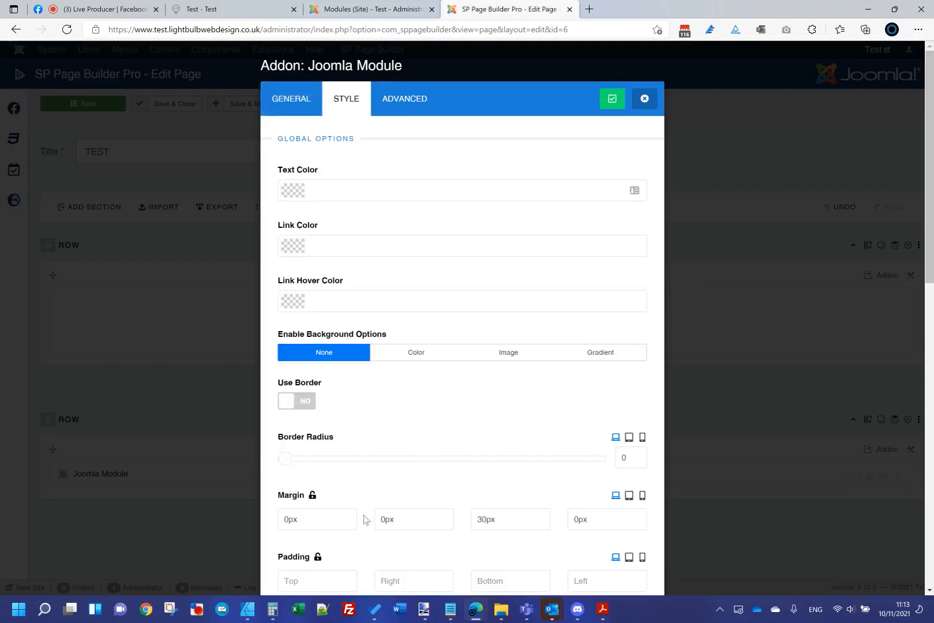
left_click(312, 495)
double_click(315, 516)
key("BackSpace")
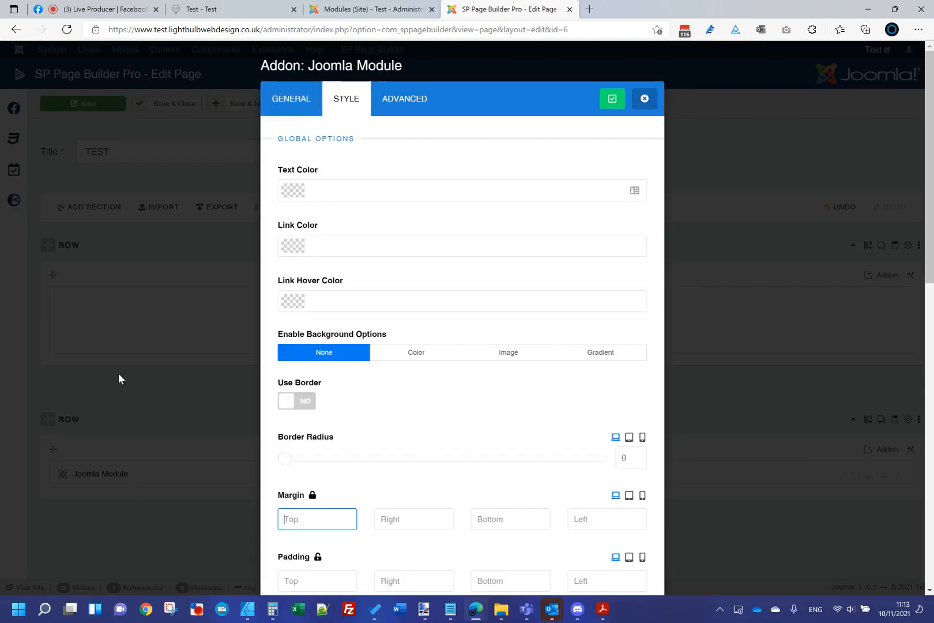
left_click(612, 98)
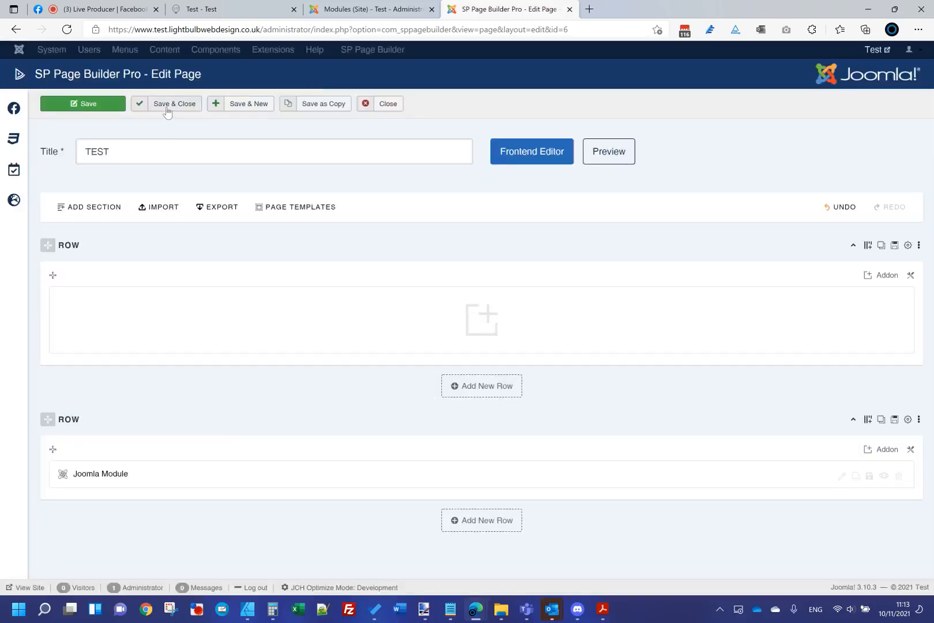
Save and close the TEST page, and check the module on the live Test and Home pages
left_click(164, 104)
left_click(248, 8)
left_click(246, 28)
key("Return")
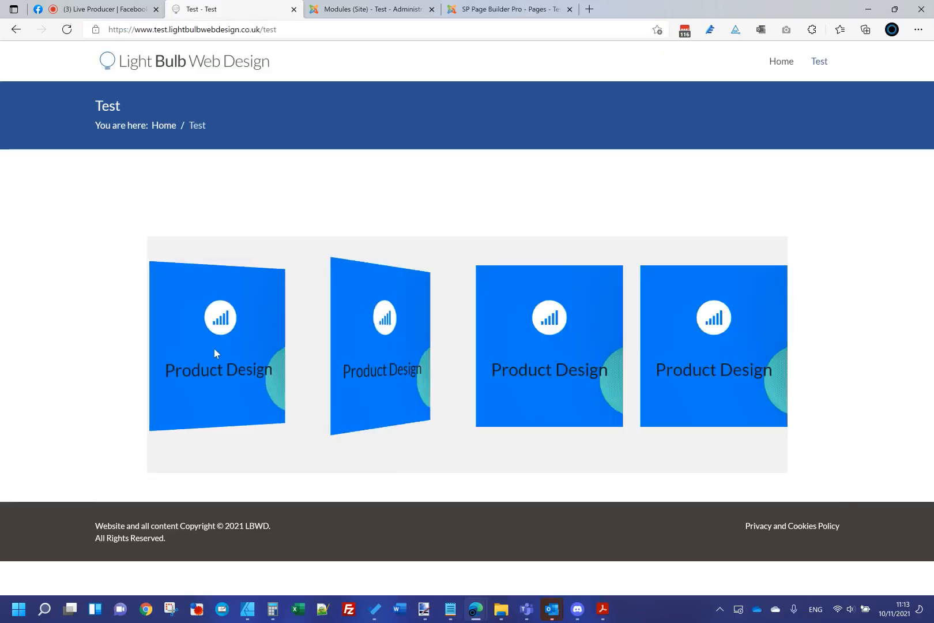
left_click(782, 63)
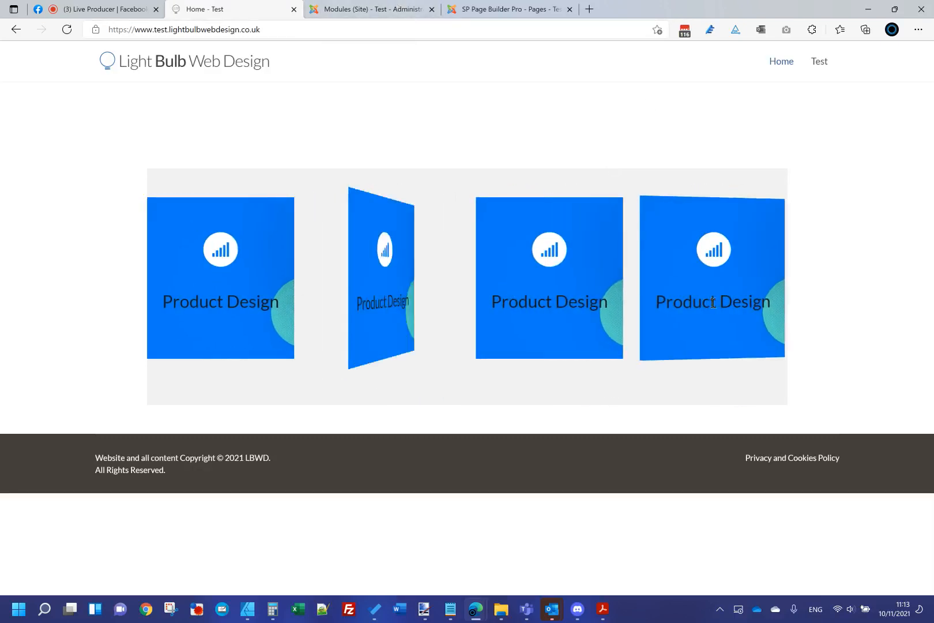
Open JS PB Module for editing, checking the Facebook live comments before returning to it
left_click(364, 9)
left_click(124, 286)
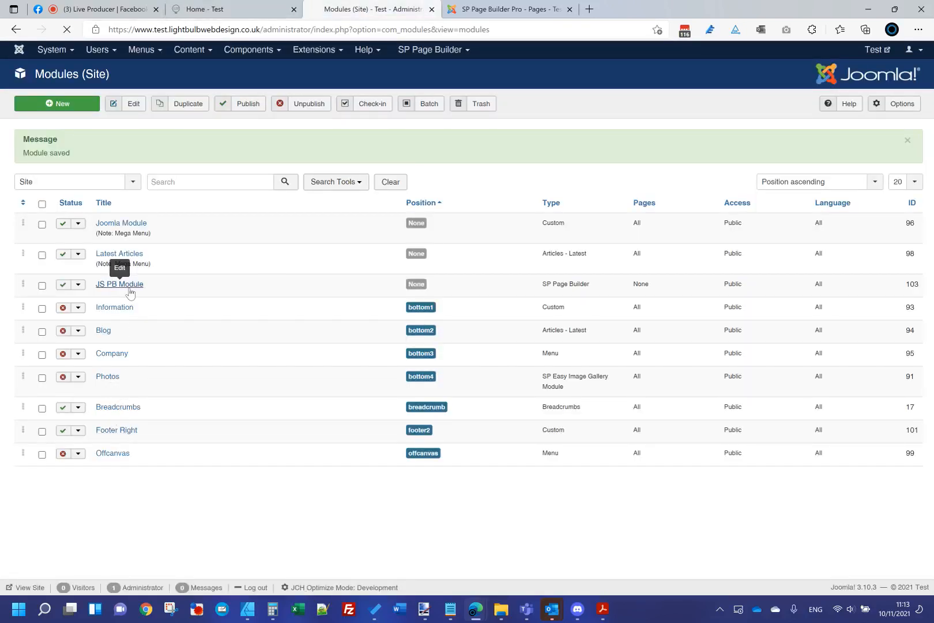
left_click(118, 9)
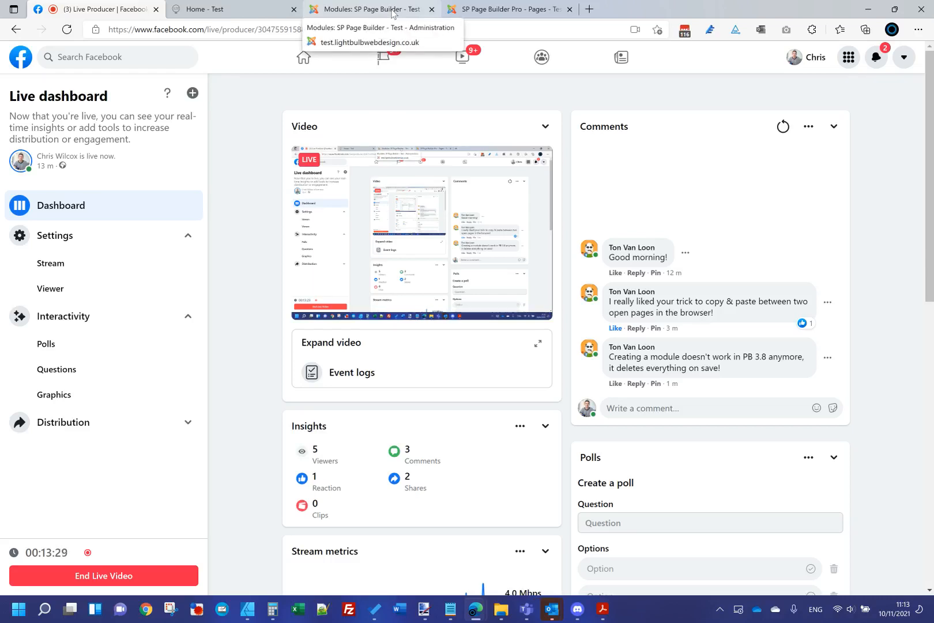
left_click(698, 407)
left_click(248, 9)
left_click(487, 13)
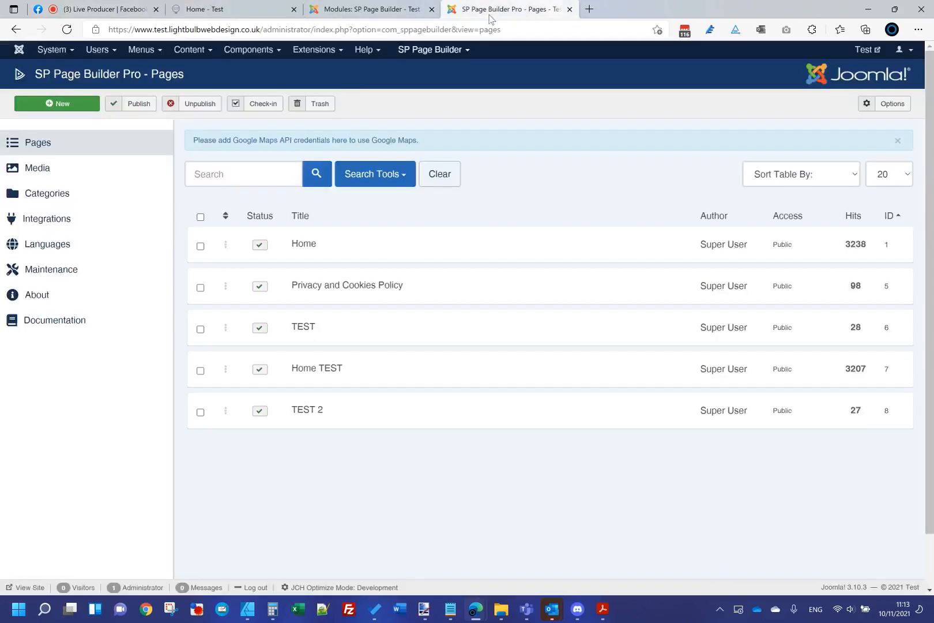
left_click(372, 9)
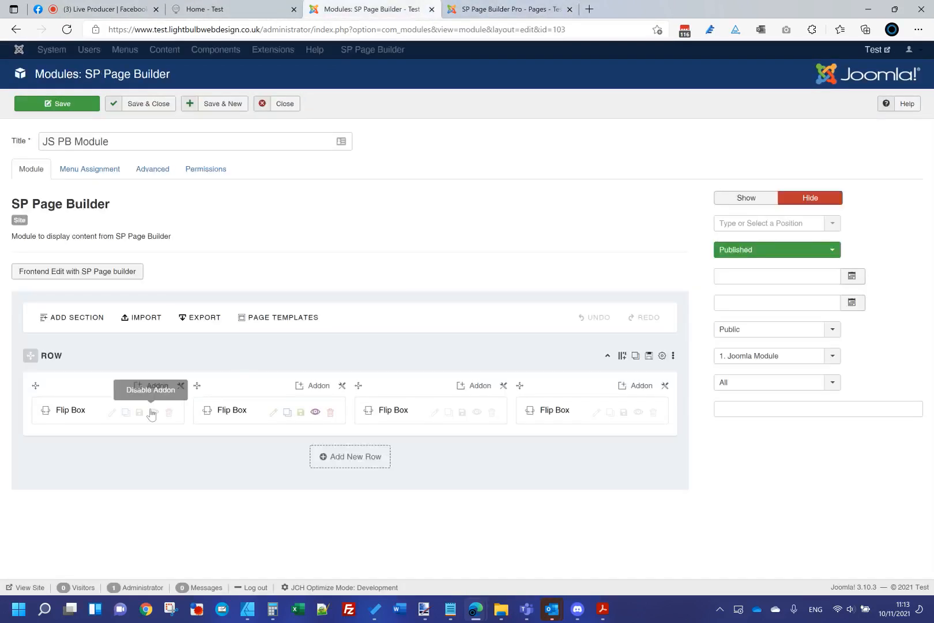
Set the first Flip Box's front background image to person1.jpg and apply the addon settings
left_click(111, 413)
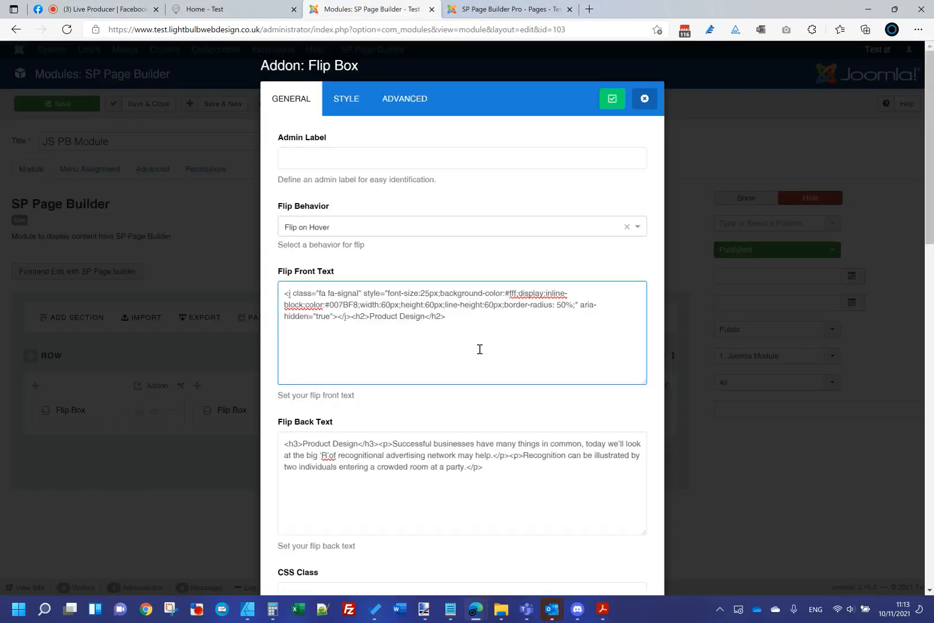
scroll(464, 394, "down", 5)
scroll(464, 395, "down", 10)
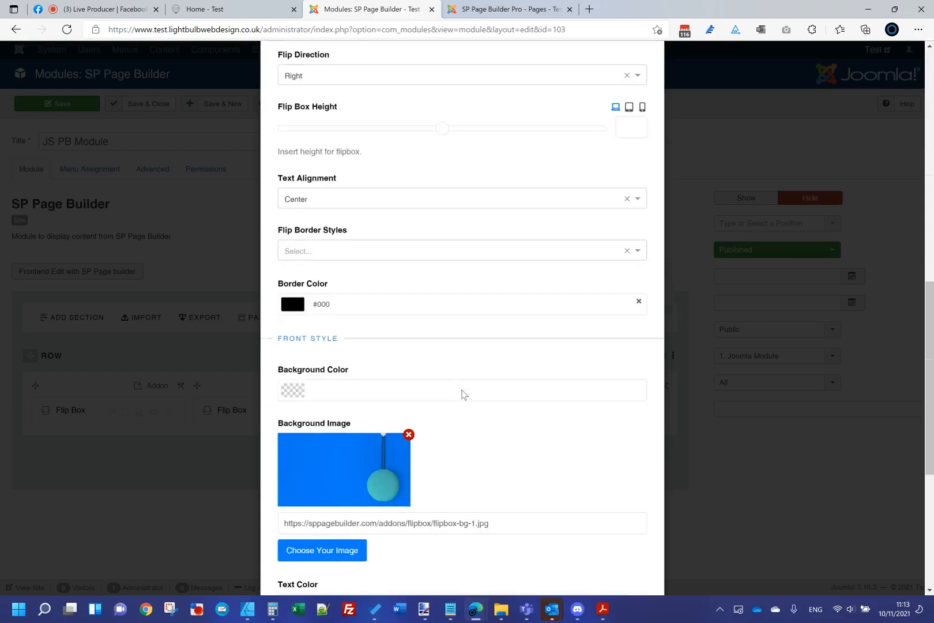
left_click(353, 303)
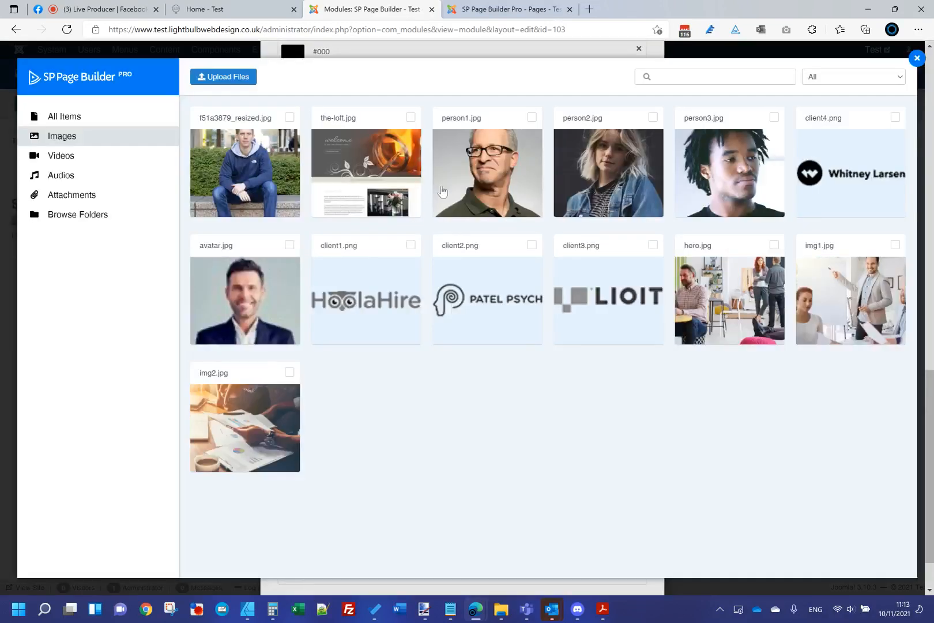
left_click(508, 174)
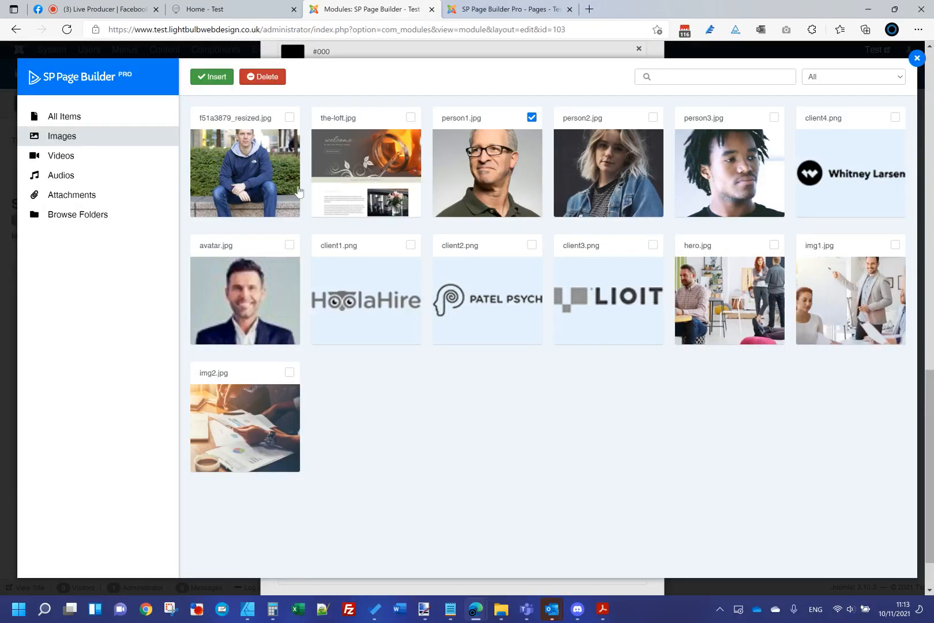
left_click(218, 82)
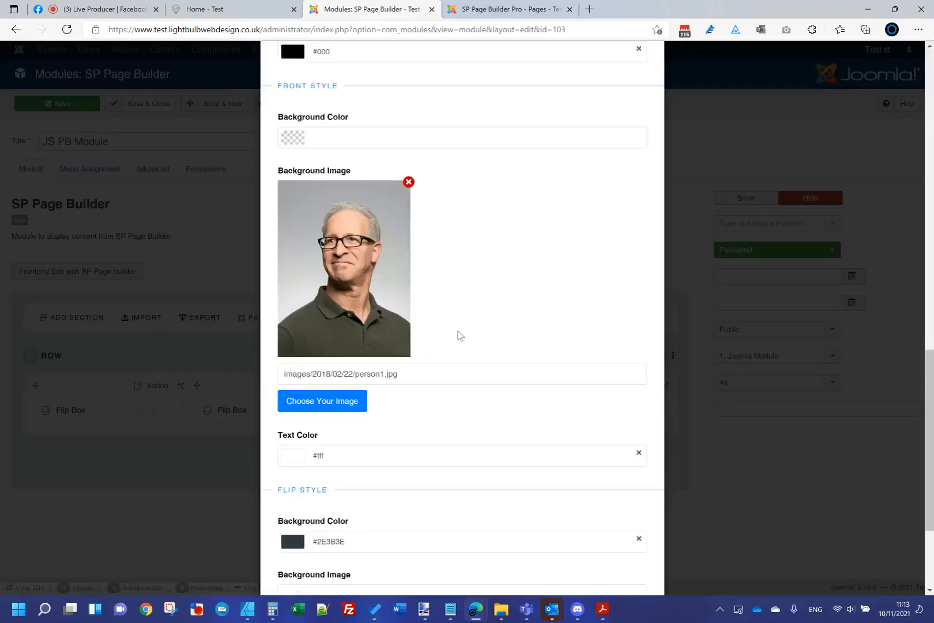
scroll(456, 417, "down", 3)
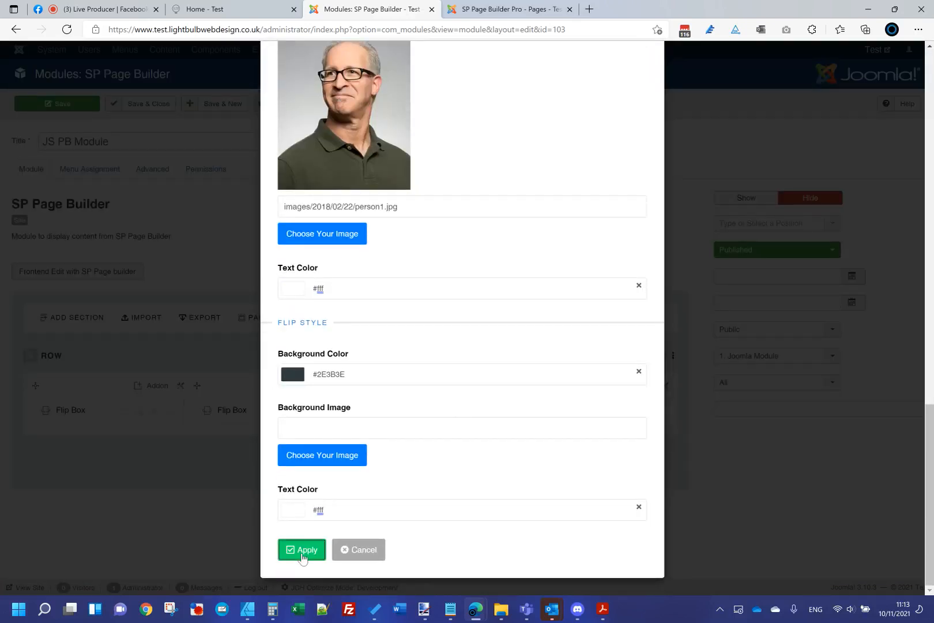
left_click(304, 555)
Set the third Flip Box's front background image to person2.jpg and apply the addon settings
left_click(434, 413)
scroll(426, 402, "down", 15)
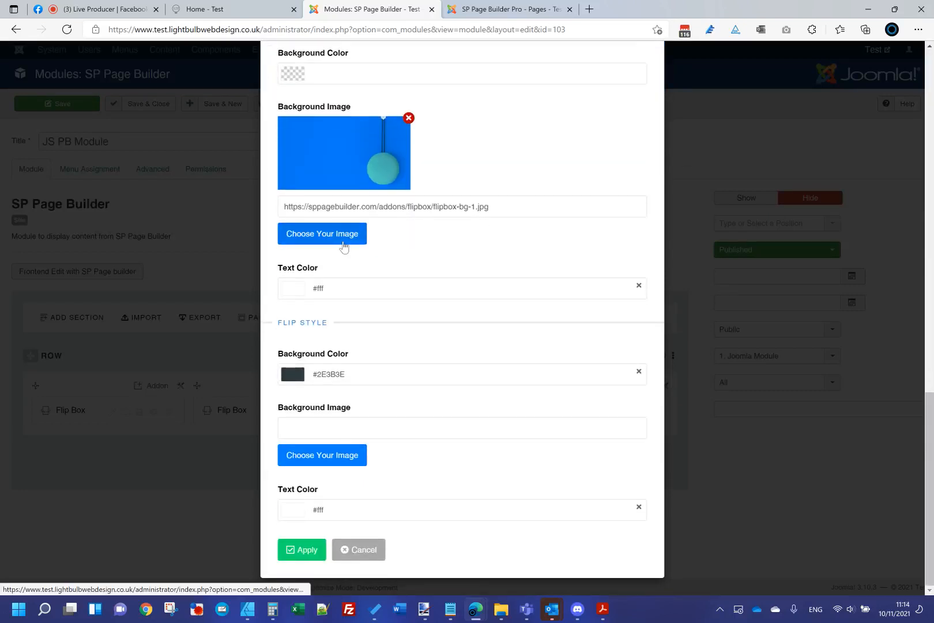
left_click(344, 238)
left_click(635, 165)
left_click(211, 77)
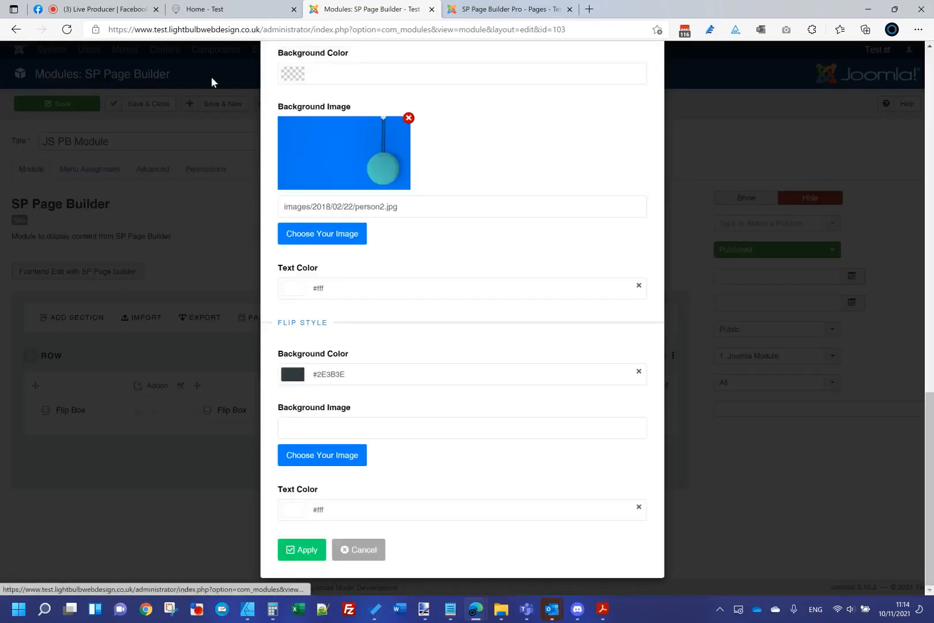
scroll(483, 238, "up", 2)
scroll(483, 238, "up", 10)
left_click(610, 99)
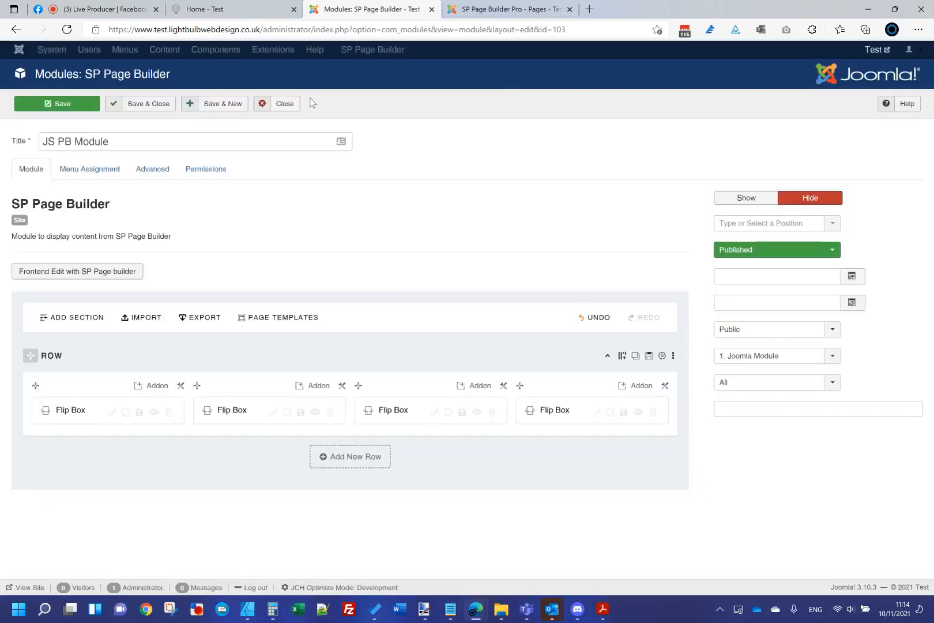
Save JS PB Module and load the live Test page to check the changed flip boxes, reading the Facebook live comments in between
left_click(85, 108)
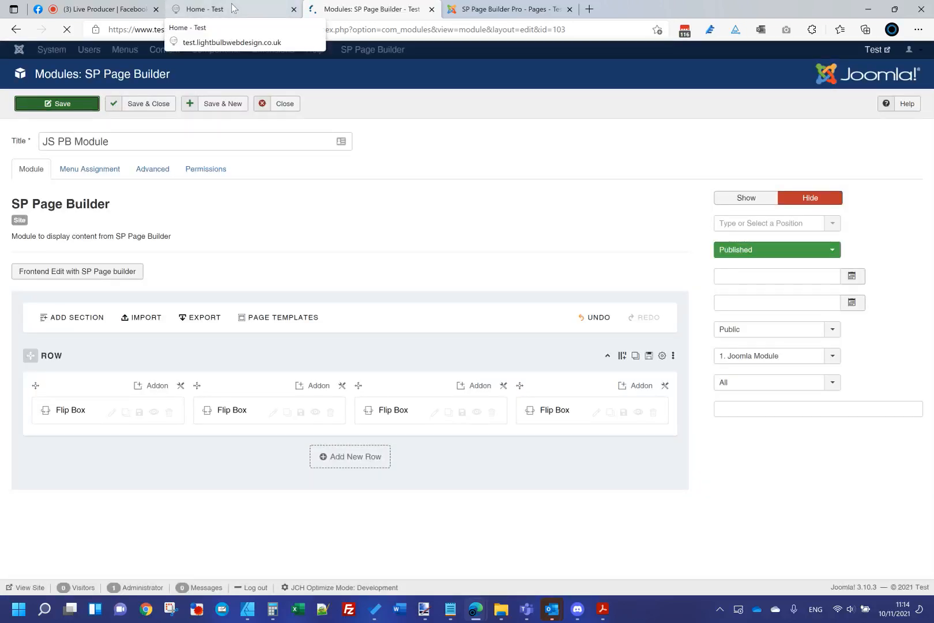
left_click(133, 11)
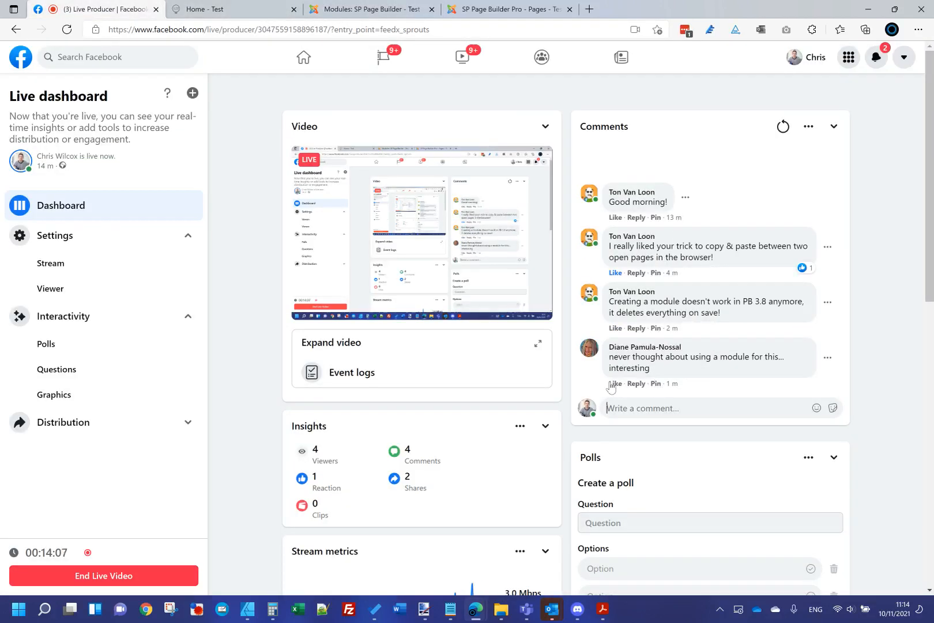
left_click(612, 383)
left_click(228, 10)
left_click(238, 30)
key("Return")
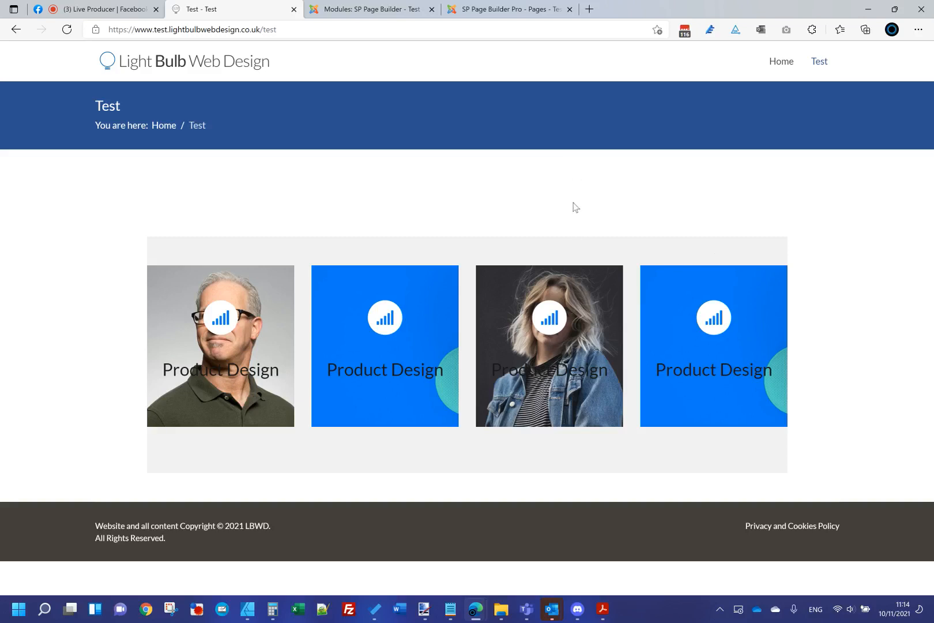
Close JS PB Module and return to the site's modules list
left_click(354, 8)
left_click(281, 104)
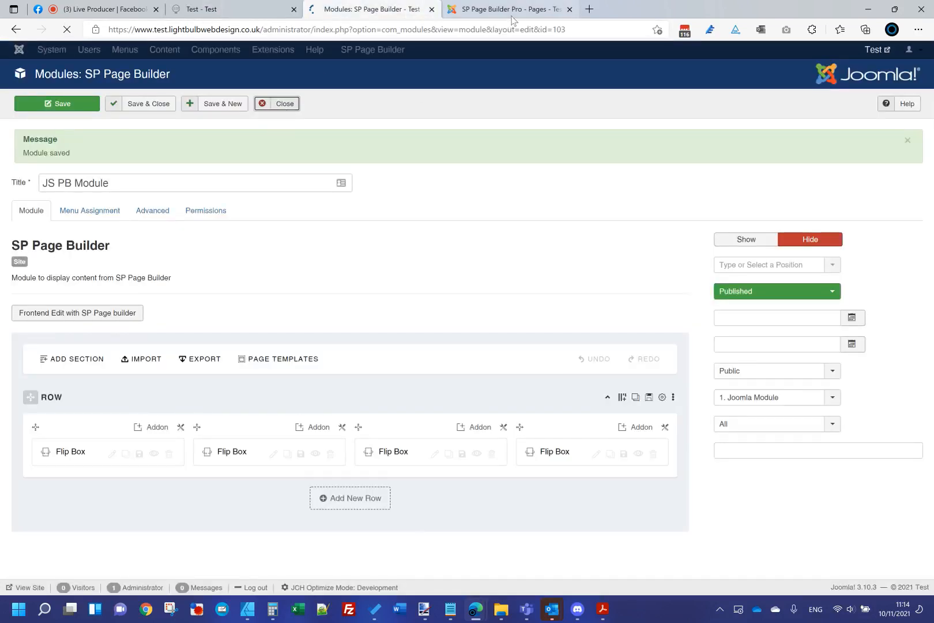
left_click(510, 9)
left_click(340, 10)
Open the layout settings in the template options of the shaper_helixultimate - Default style
left_click(314, 49)
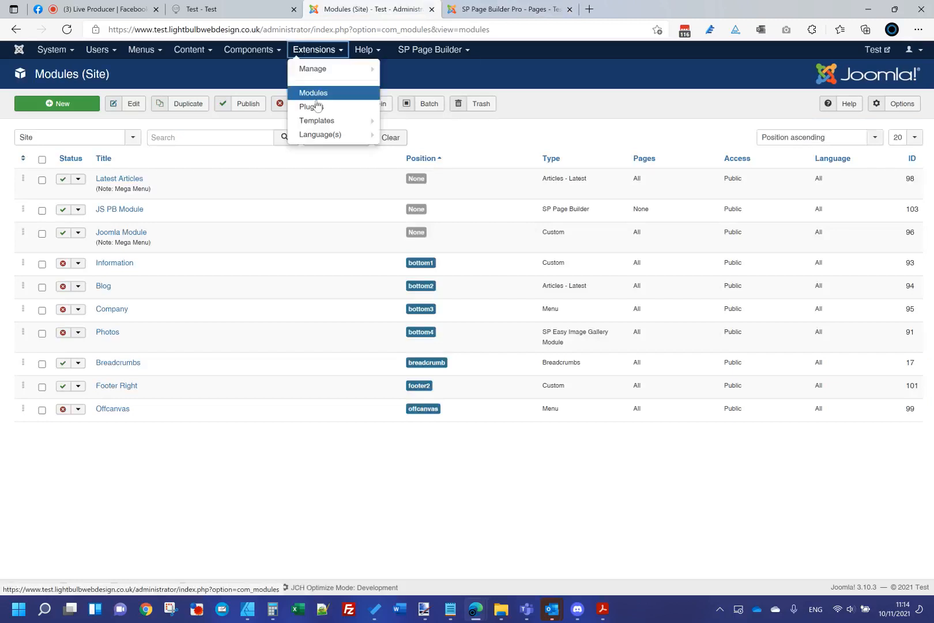
mouse_move(323, 120)
left_click(398, 120)
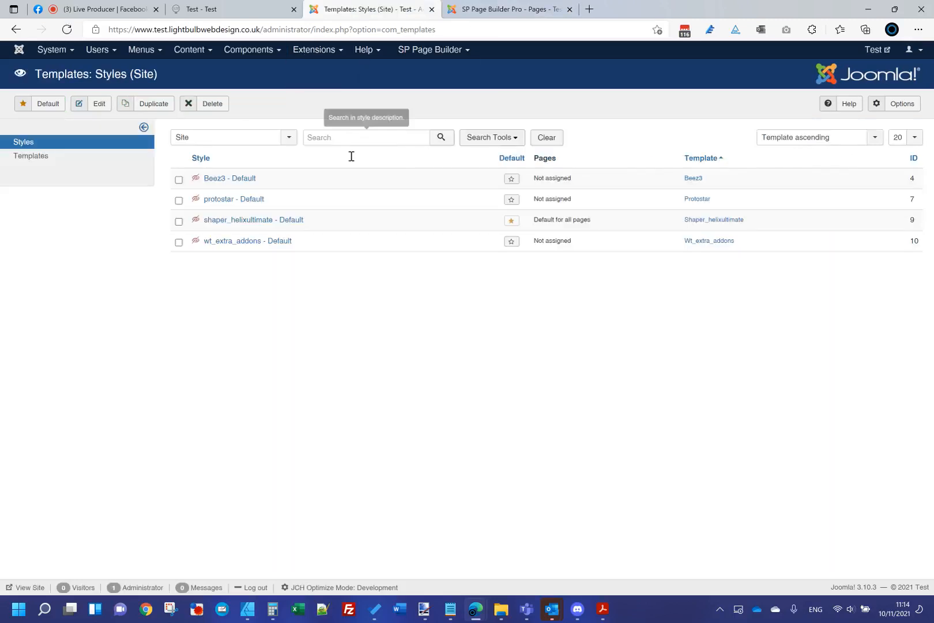
left_click(291, 220)
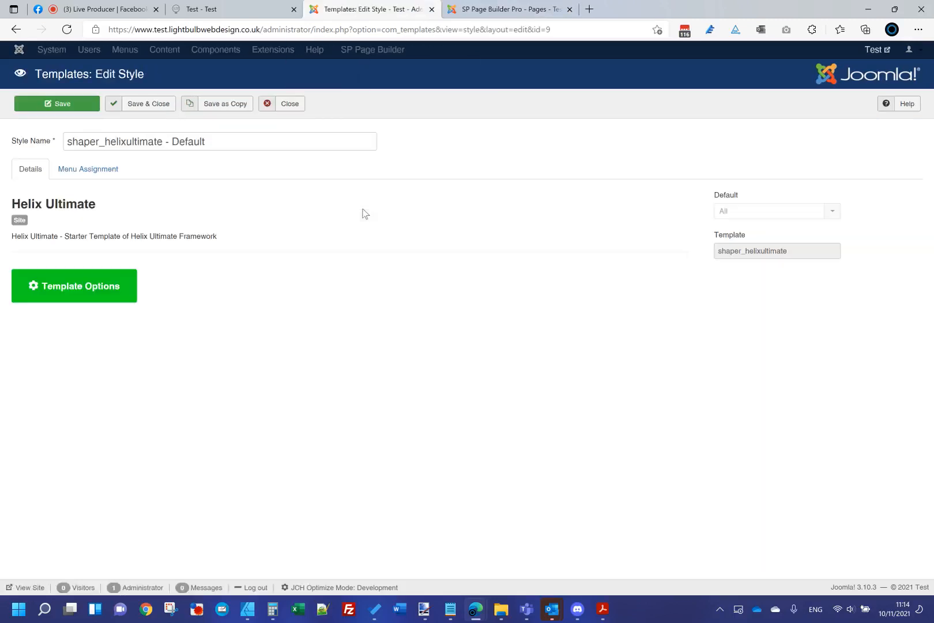
left_click(101, 288)
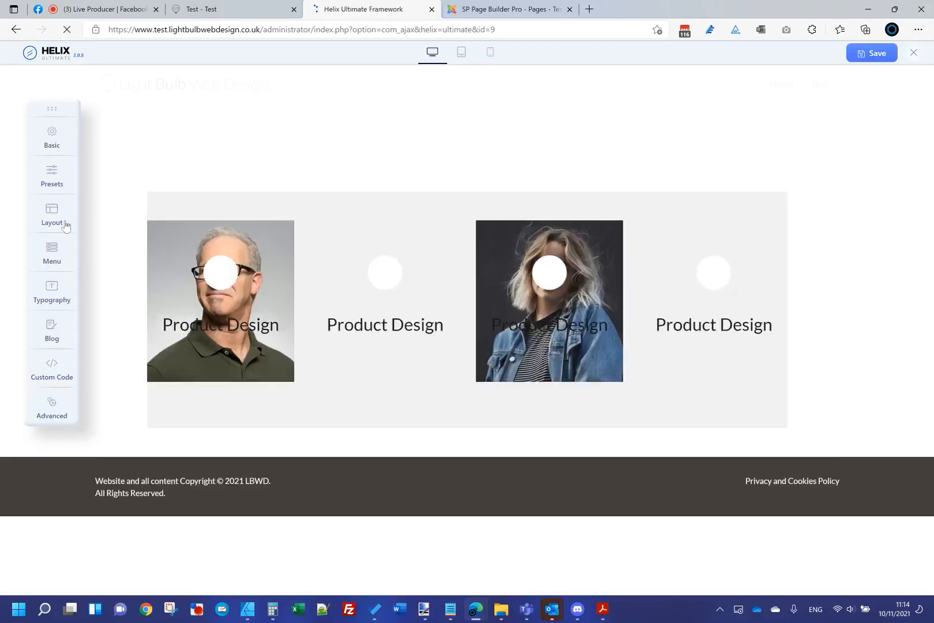
left_click(67, 222)
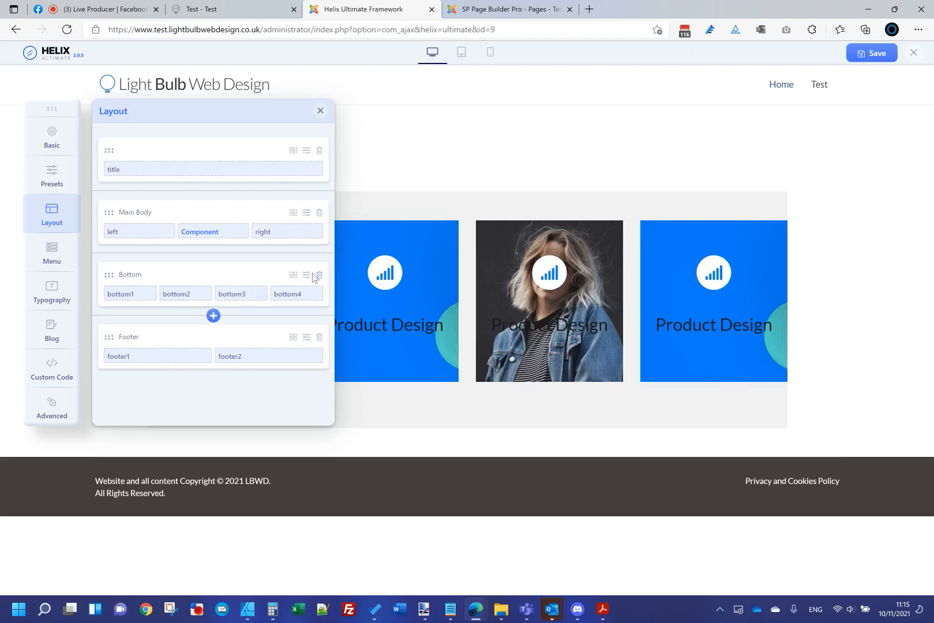
Change the Bottom row's grid to a single full-width 12 column, save the template and close its options
left_click(293, 275)
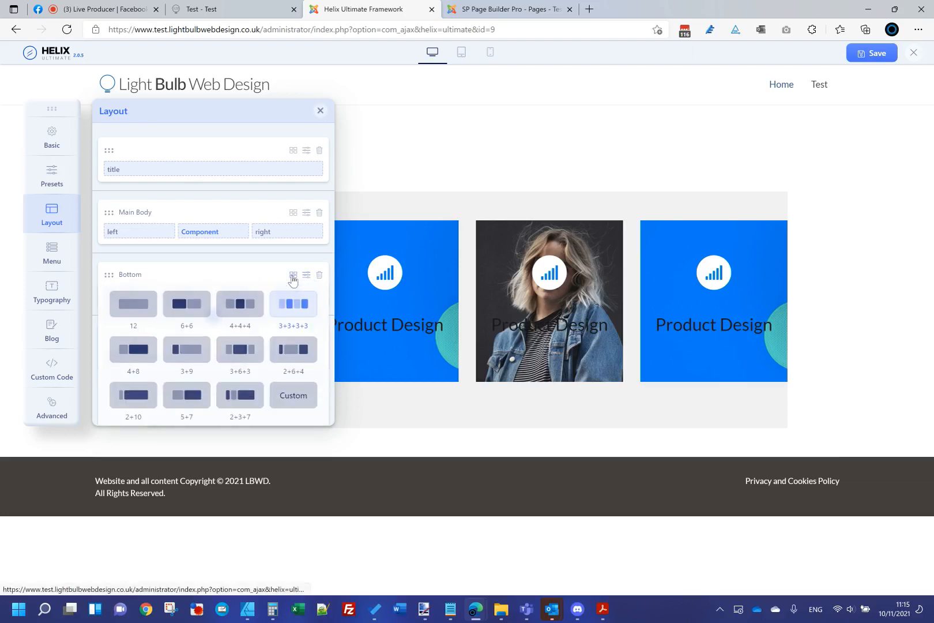
left_click(143, 313)
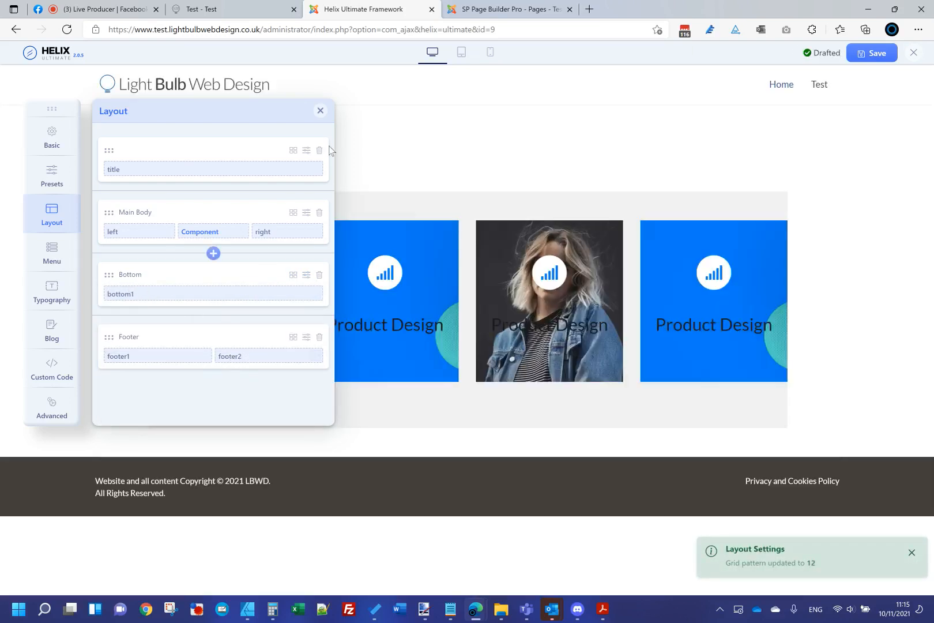
left_click(892, 53)
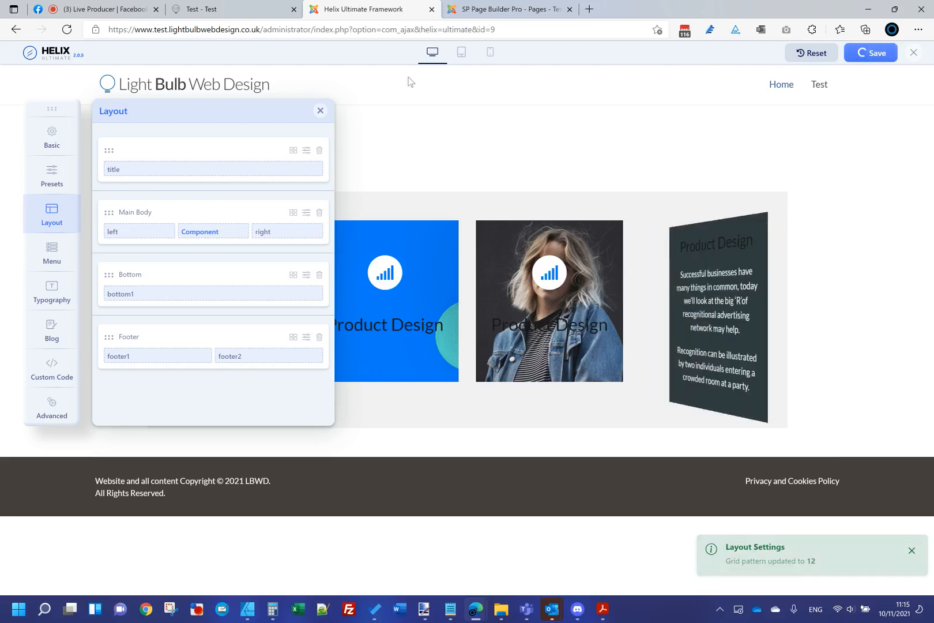
left_click(913, 52)
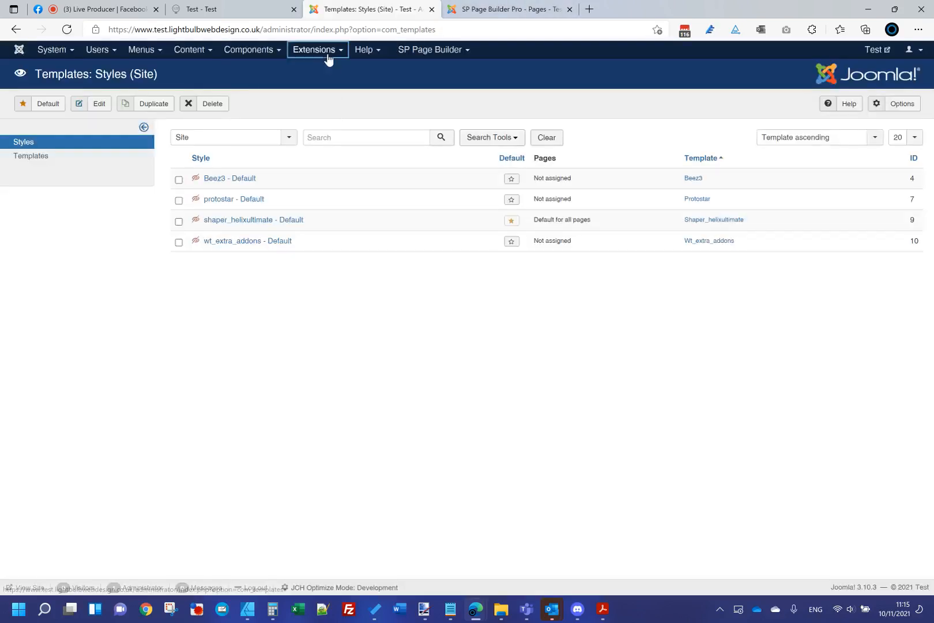
Create a new SP Page Builder site module and title it Footer
left_click(326, 53)
left_click(329, 93)
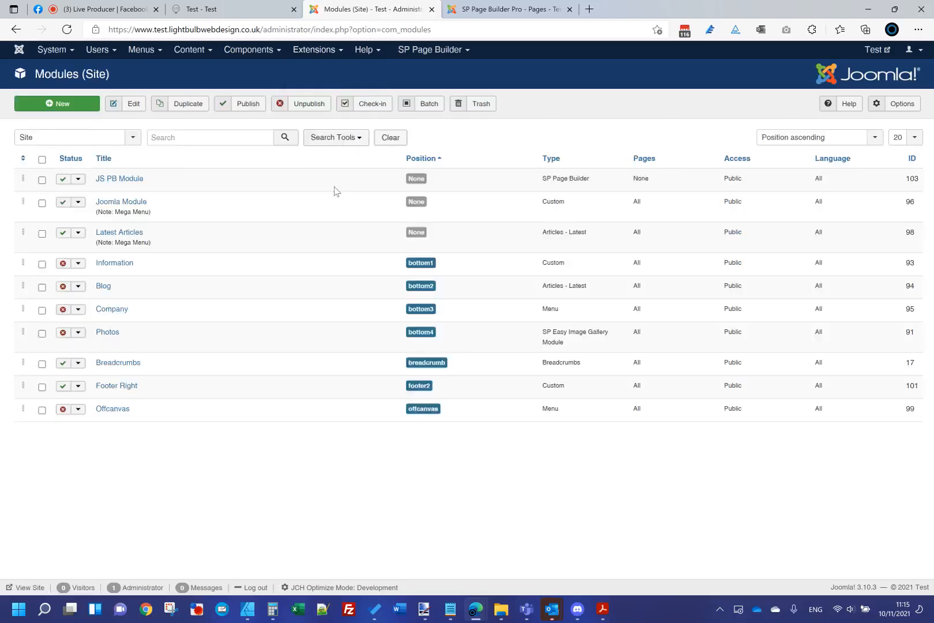
left_click(81, 111)
scroll(167, 322, "down", 5)
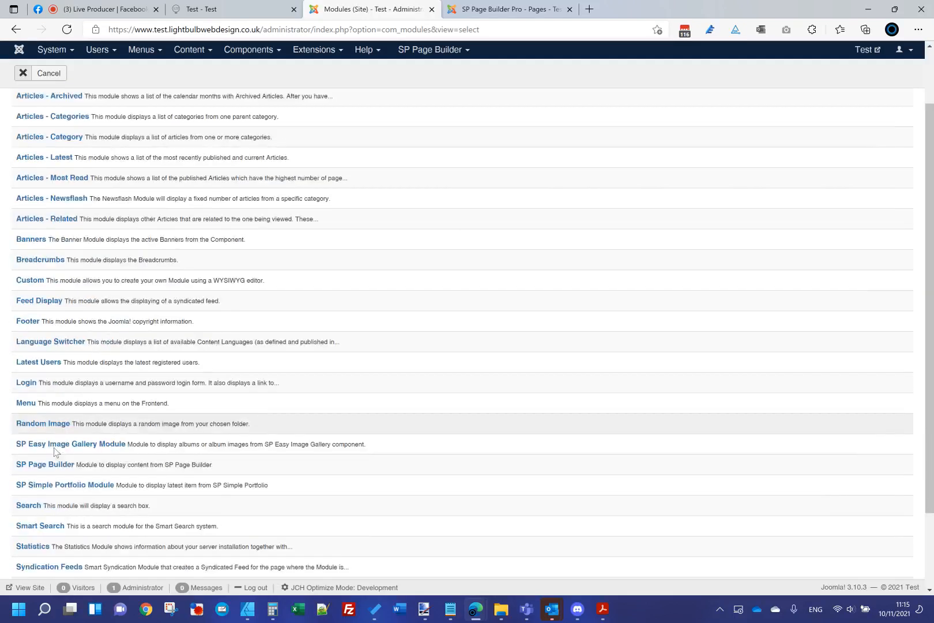
left_click(51, 363)
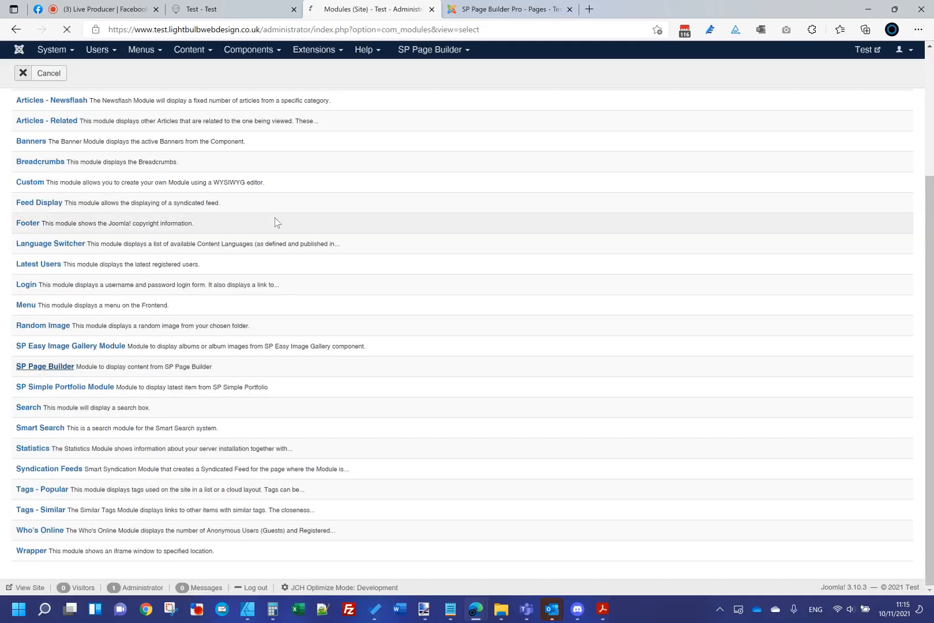
left_click(144, 143)
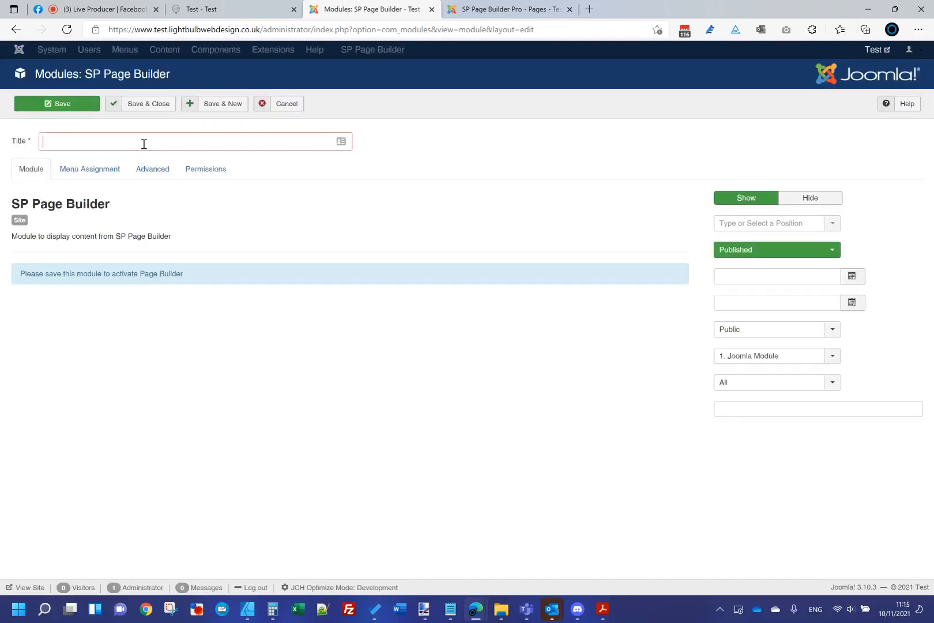
type("Footer")
Hide the Footer module's title, assign it to template position bottom1, check its menu assignment and save it
left_click(784, 199)
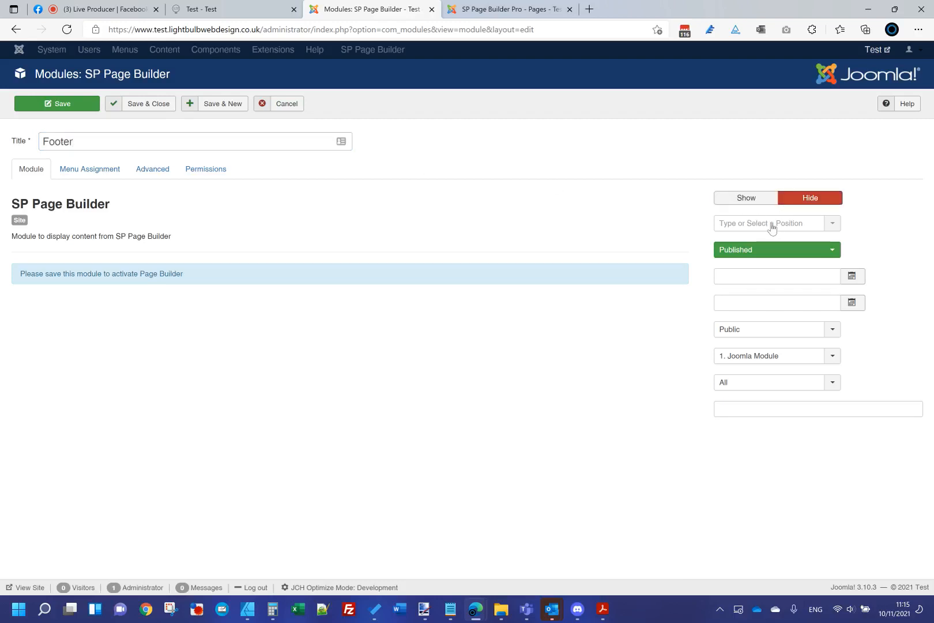
left_click(772, 227)
type("bottom")
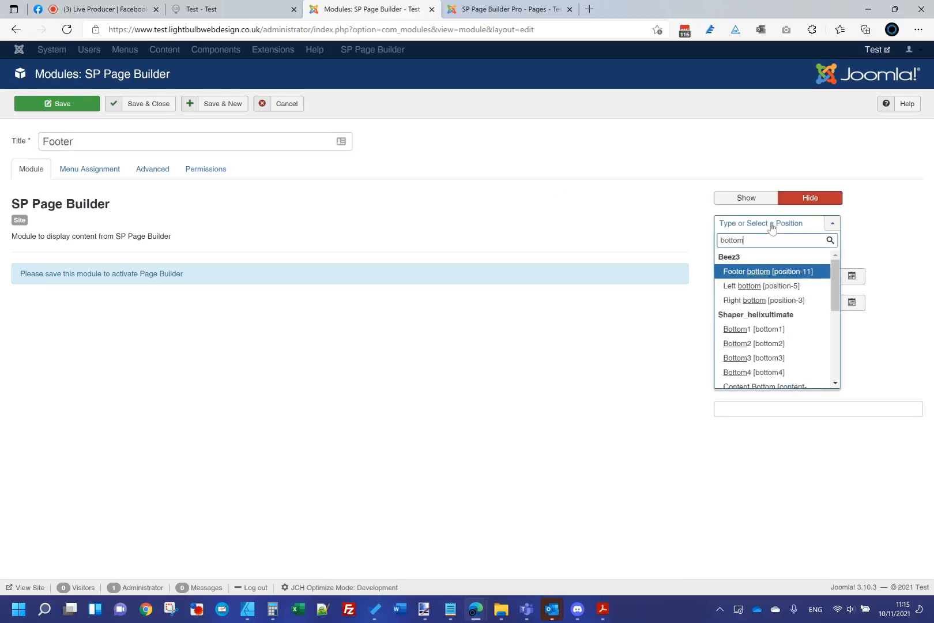
left_click(791, 329)
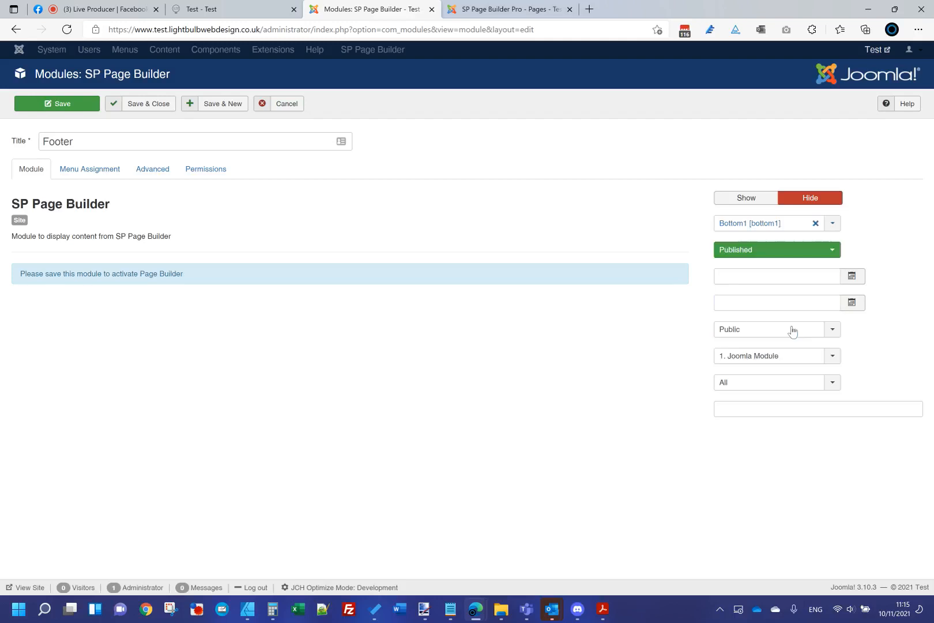
left_click(93, 166)
left_click(31, 172)
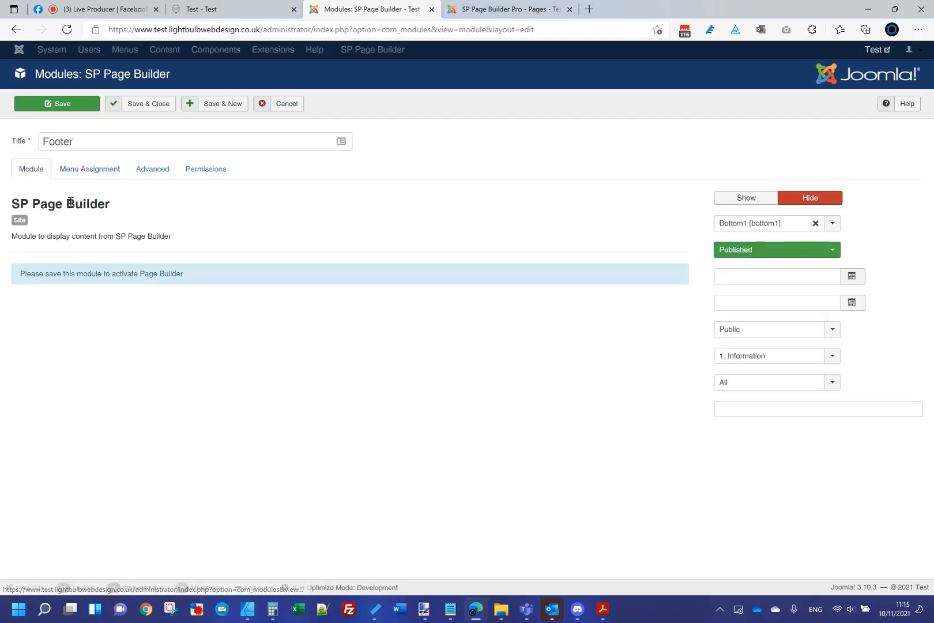
left_click(61, 105)
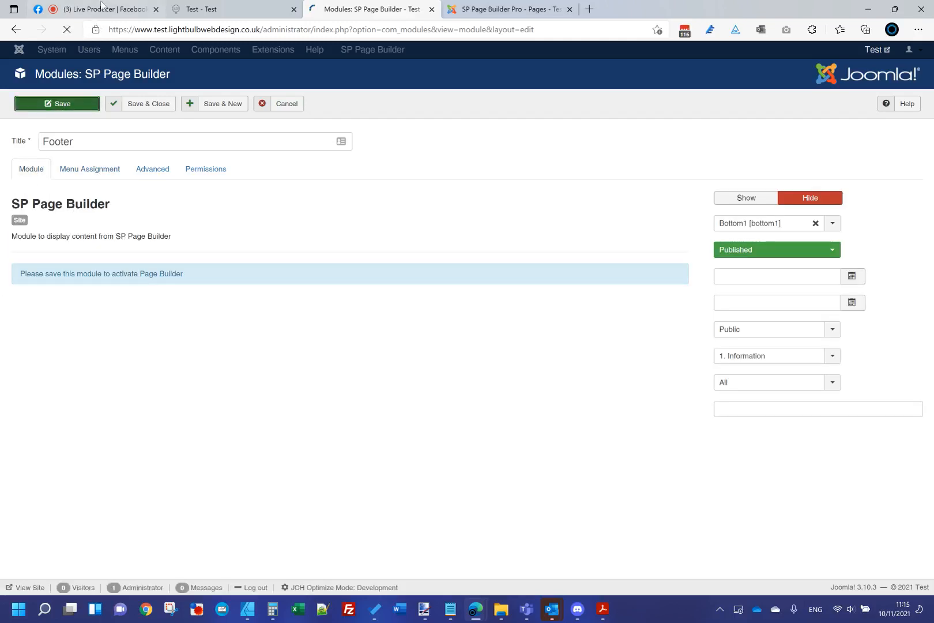
Switch to the Facebook live dashboard, like the latest viewer comment and return to the Footer module
left_click(101, 7)
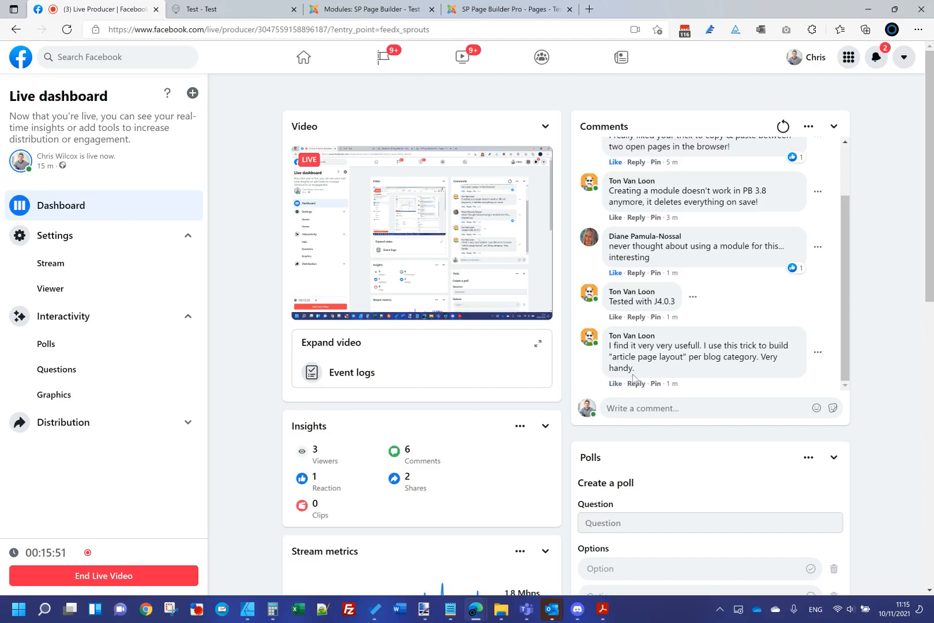
left_click(616, 383)
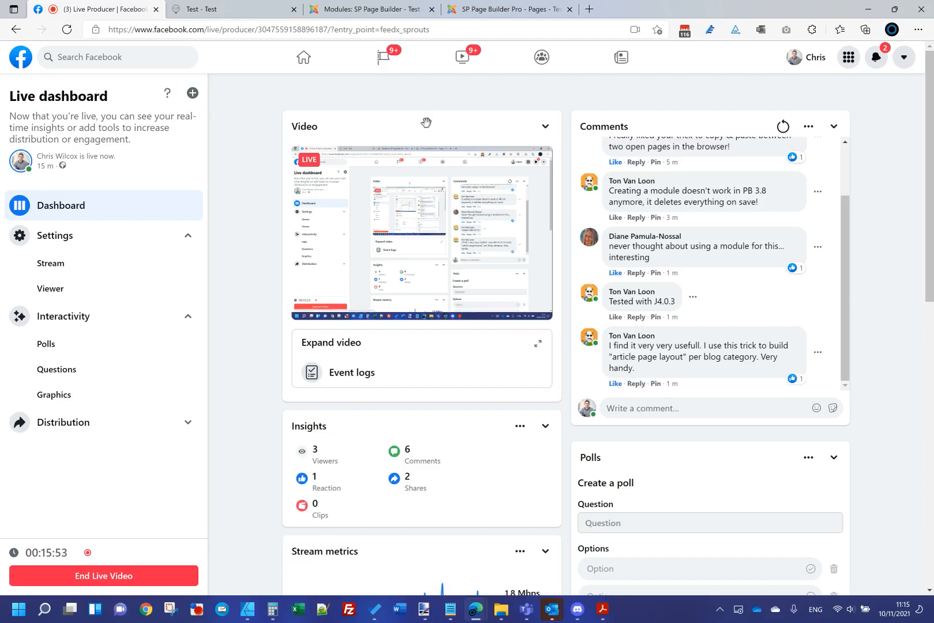
left_click(522, 7)
left_click(367, 7)
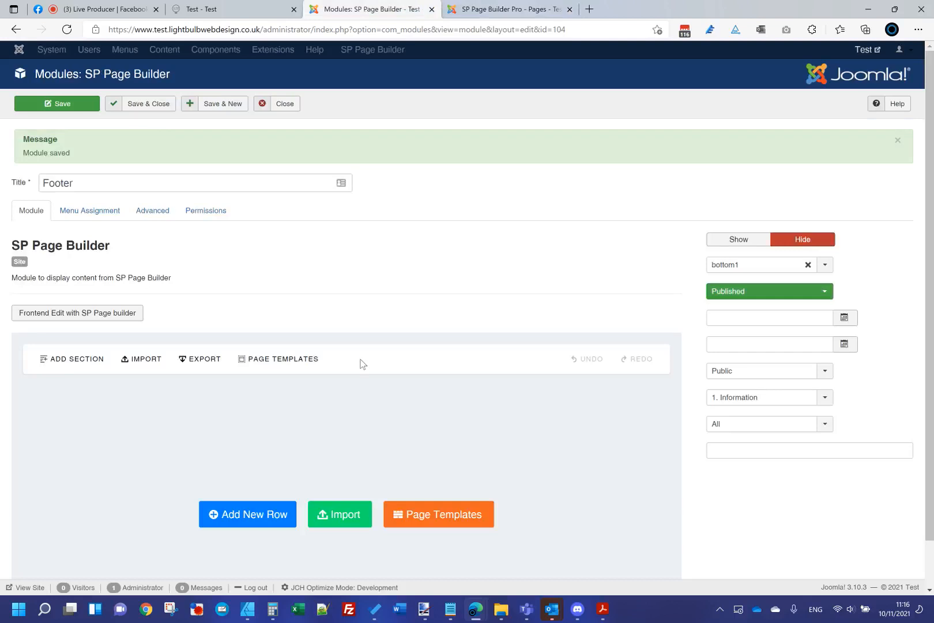
Review the Footer module's menu assignment and add a single-column row to its page builder area
left_click(114, 212)
left_click(31, 213)
scroll(271, 481, "down", 2)
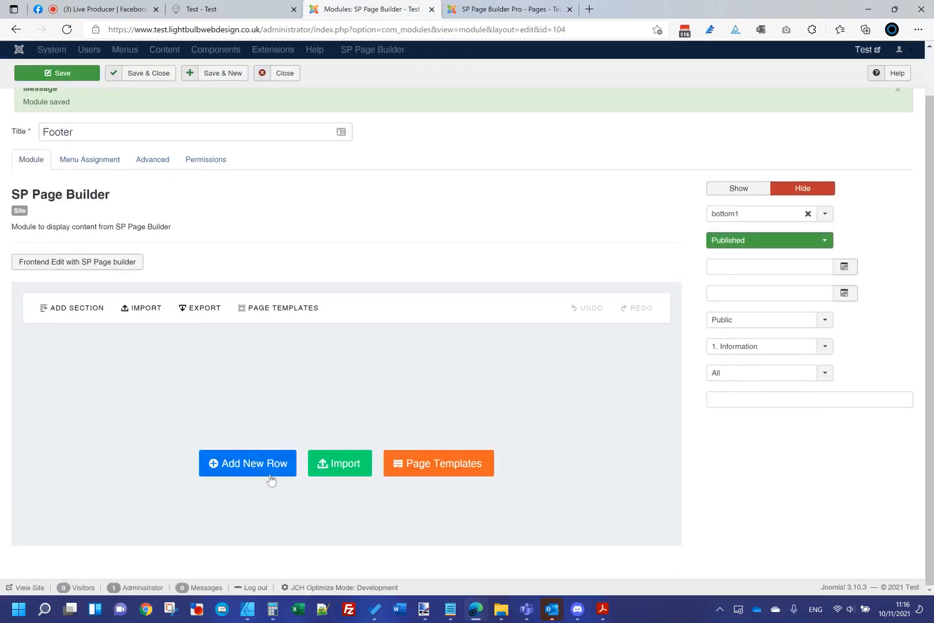
left_click(267, 470)
left_click(109, 408)
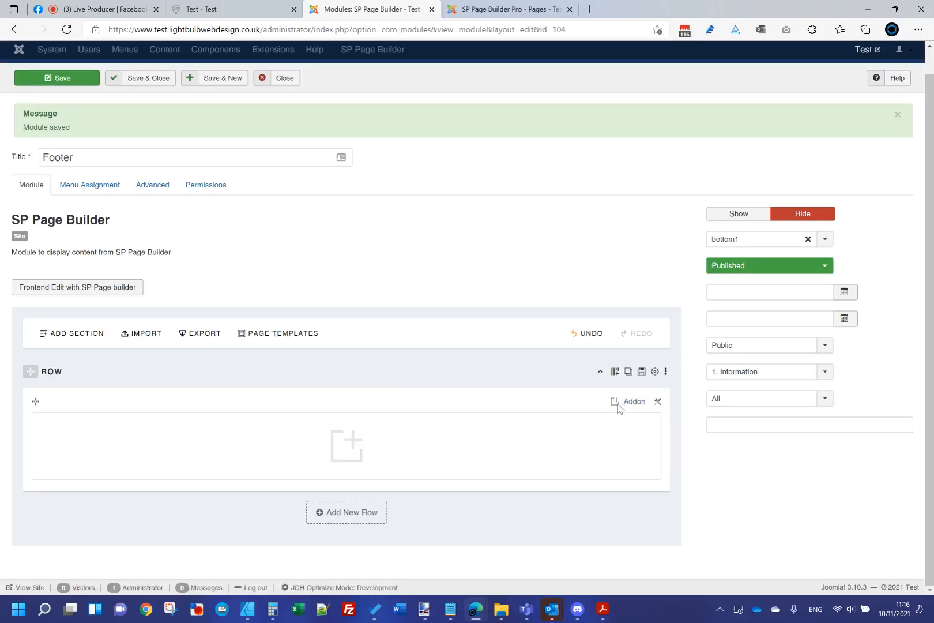
left_click(74, 338)
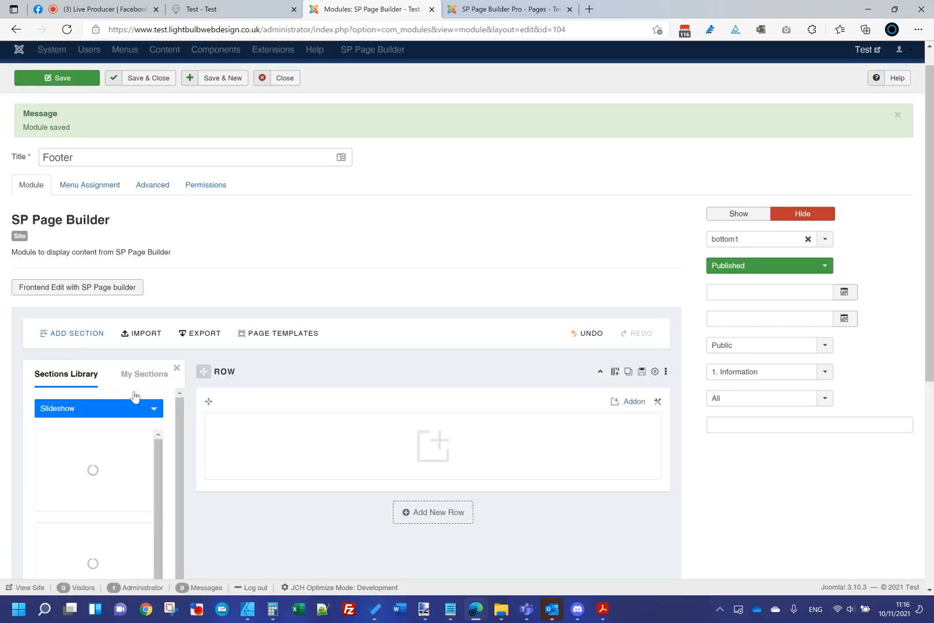
left_click(177, 368)
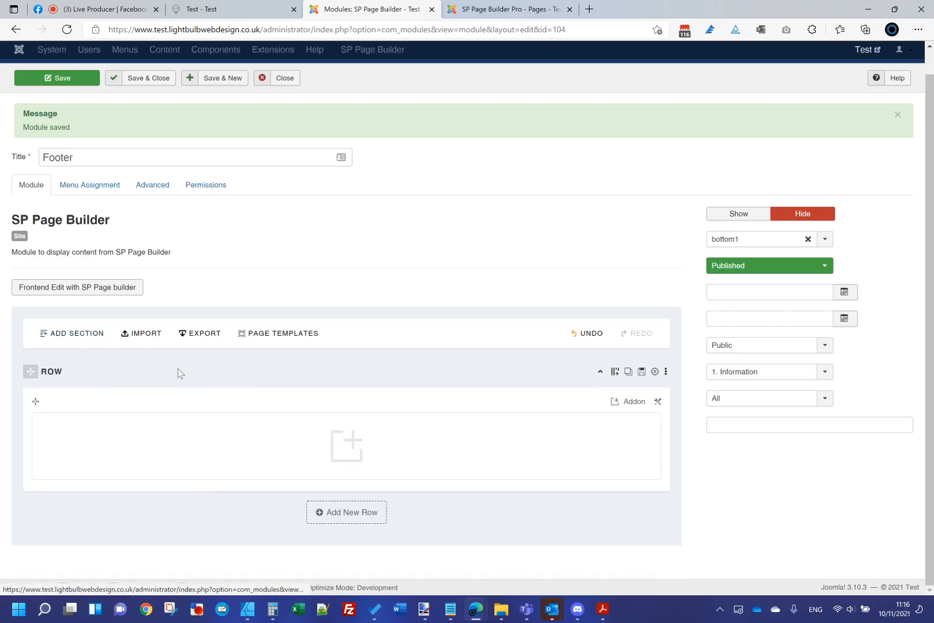
Add a Team Carousel addon with its default settings to the Footer module's row and save the module
left_click(549, 444)
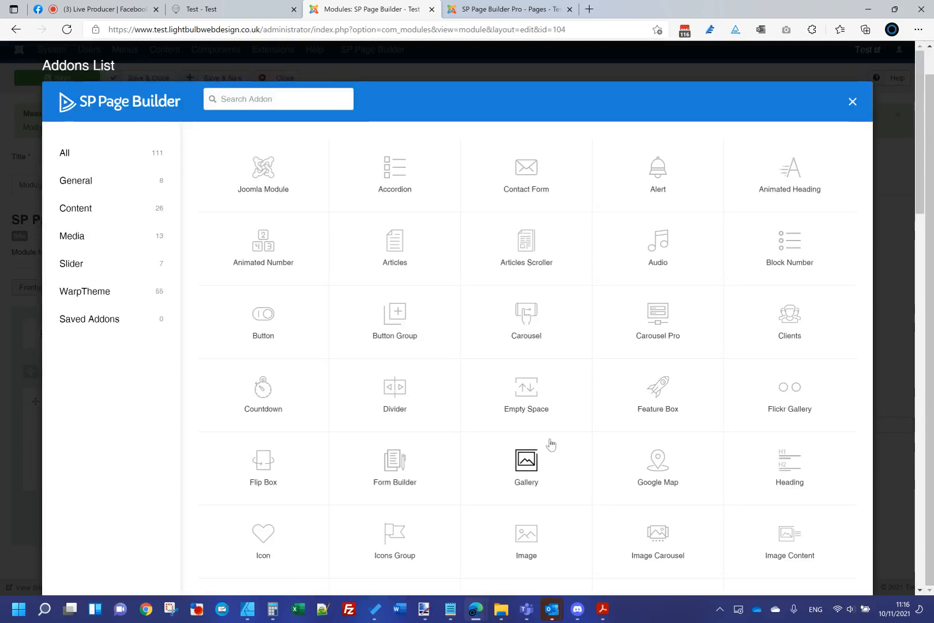
scroll(550, 445, "down", 7)
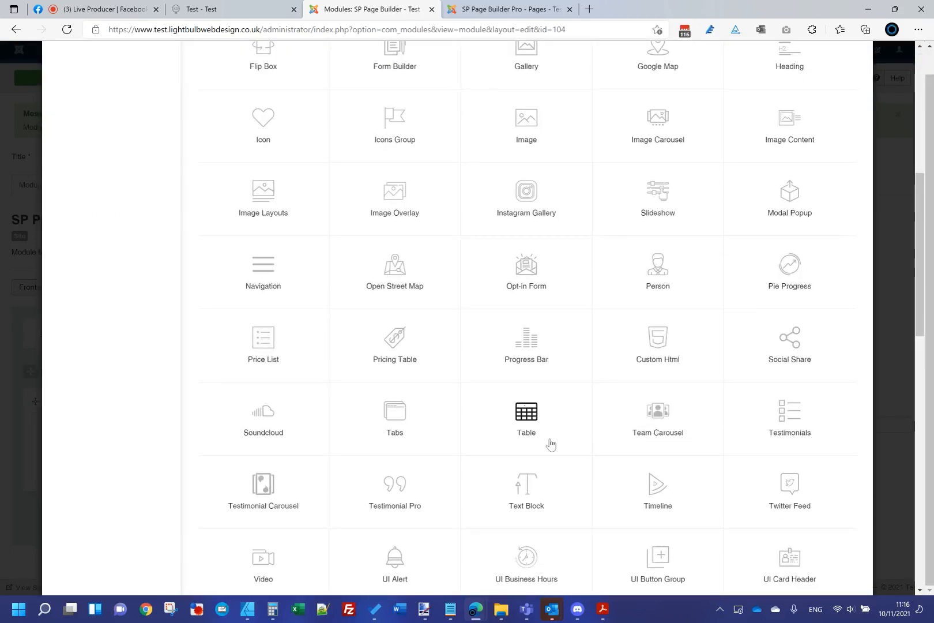
left_click(665, 416)
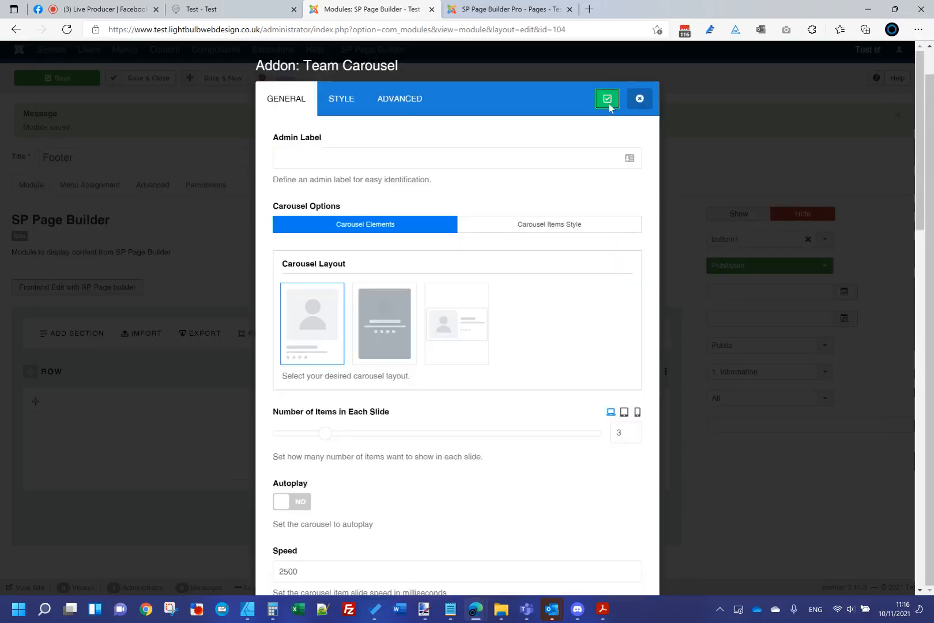
left_click(608, 99)
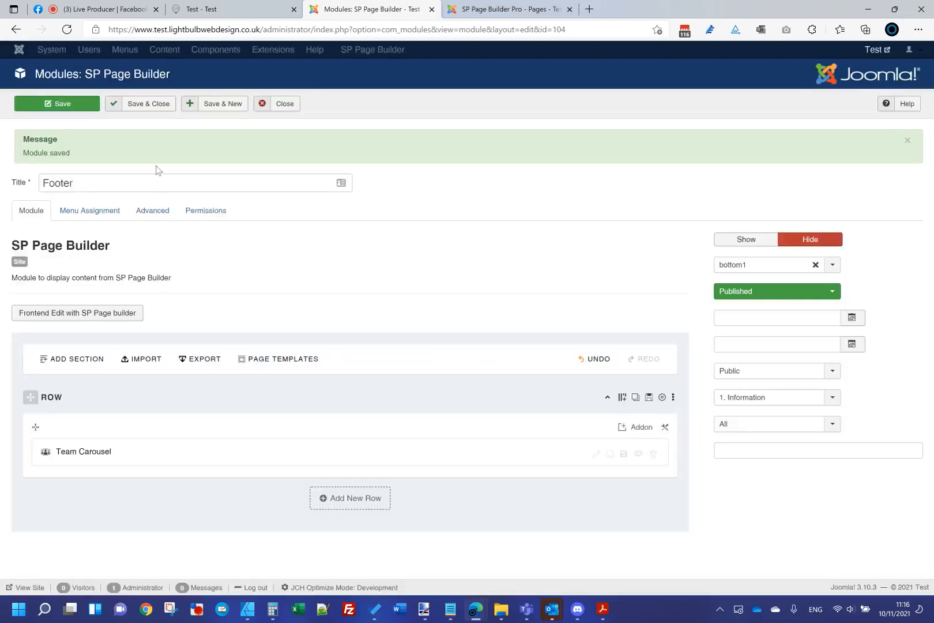
left_click(82, 109)
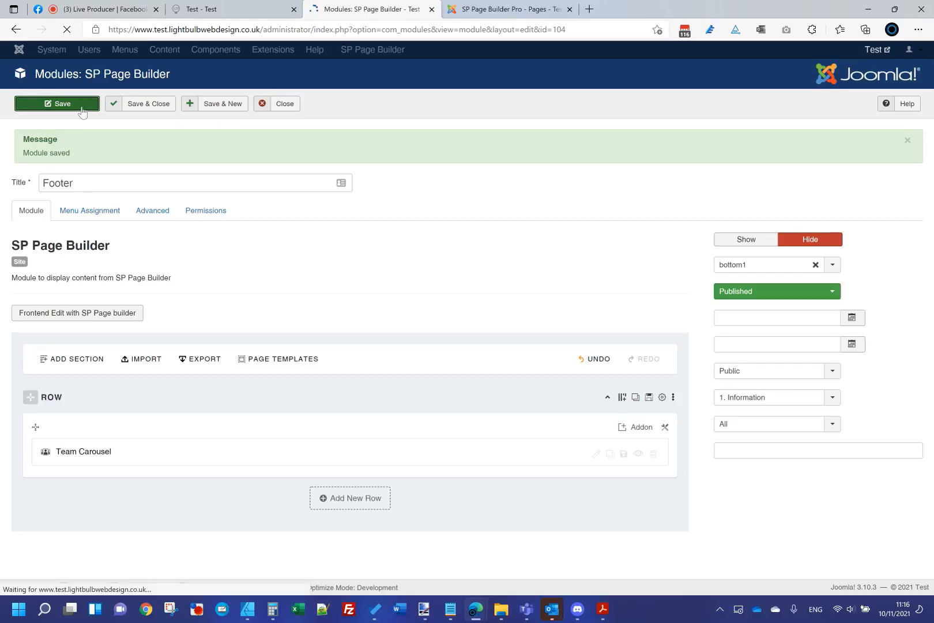
Reload the live Test page and examine how the Footer module's team carousel displays in the bottom area
left_click(202, 10)
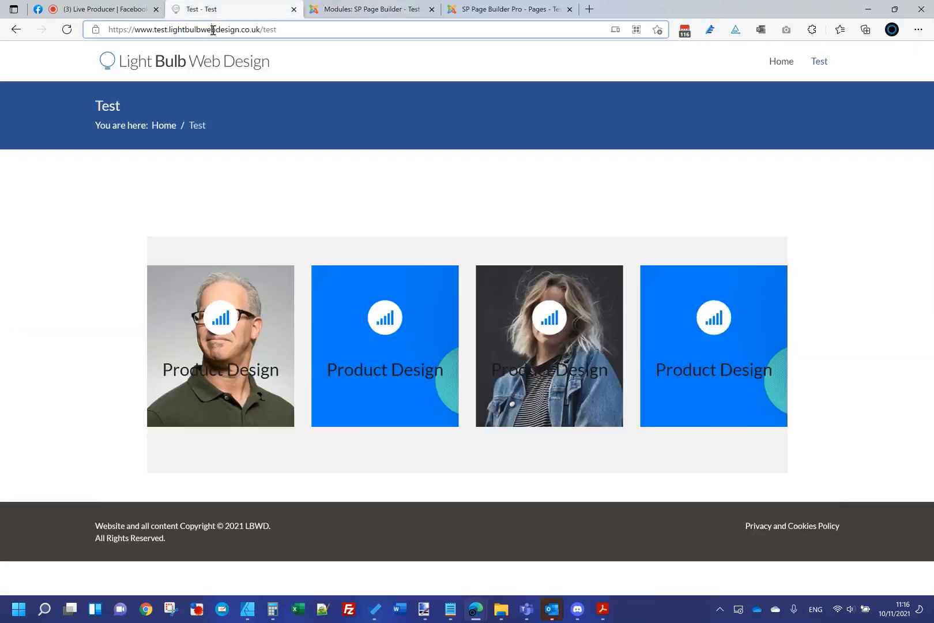
left_click(213, 30)
key("Return")
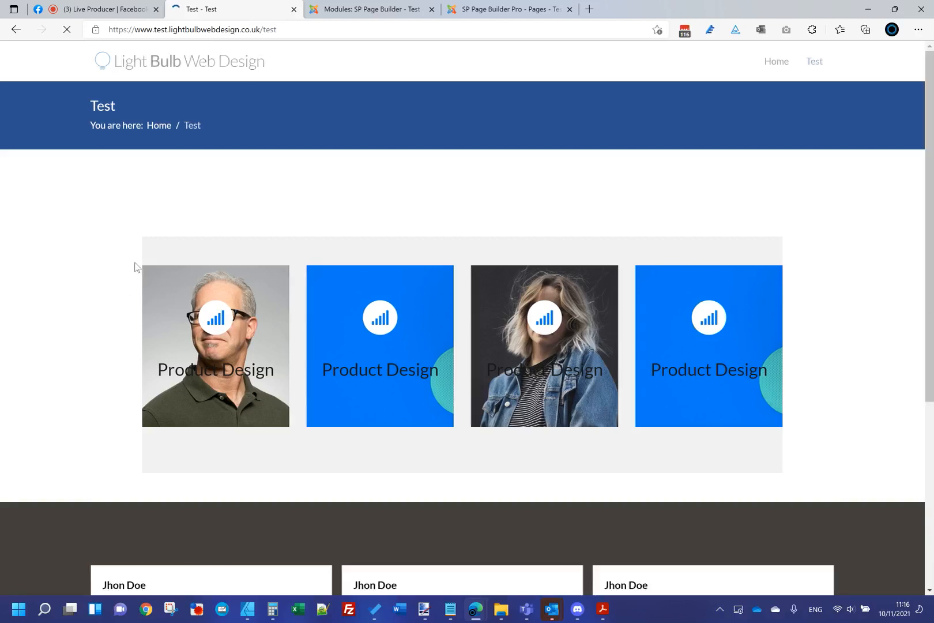
scroll(129, 287, "down", 10)
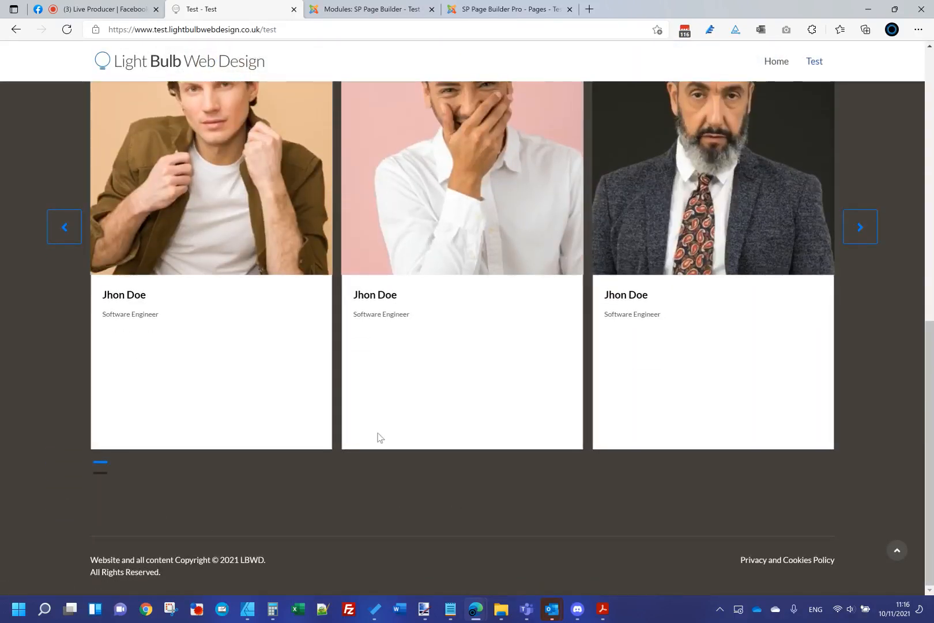
scroll(167, 403, "up", 4)
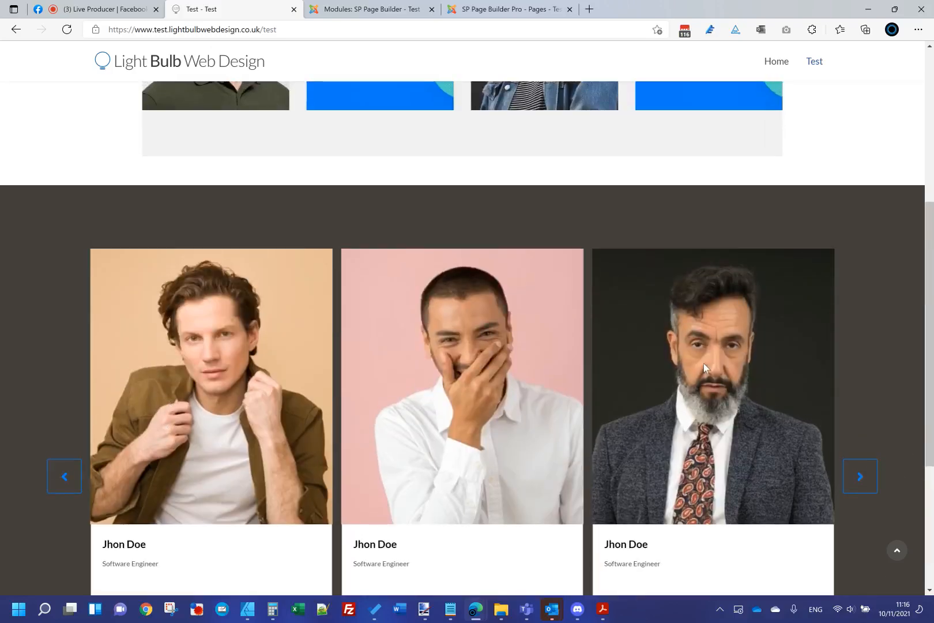
left_click(813, 68)
scroll(363, 236, "down", 7)
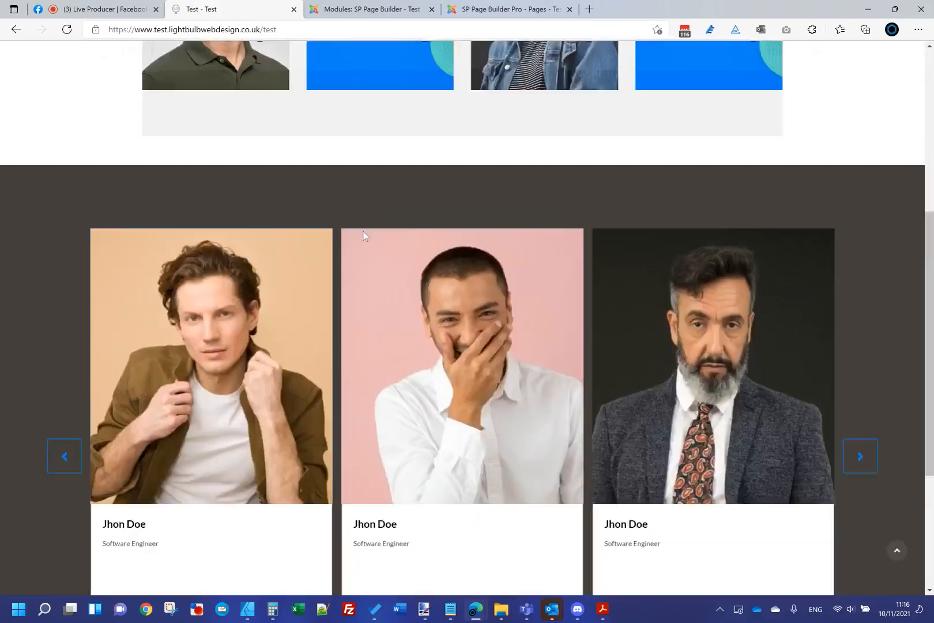
Examine the footer team carousel on the live Test page and on the Home page
scroll(430, 451, "down", 3)
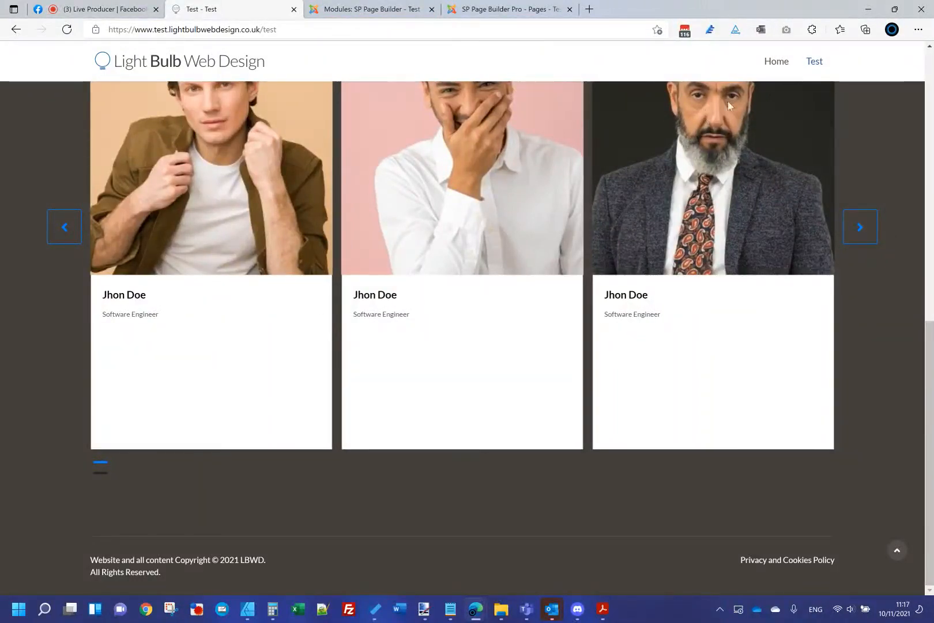
left_click(774, 66)
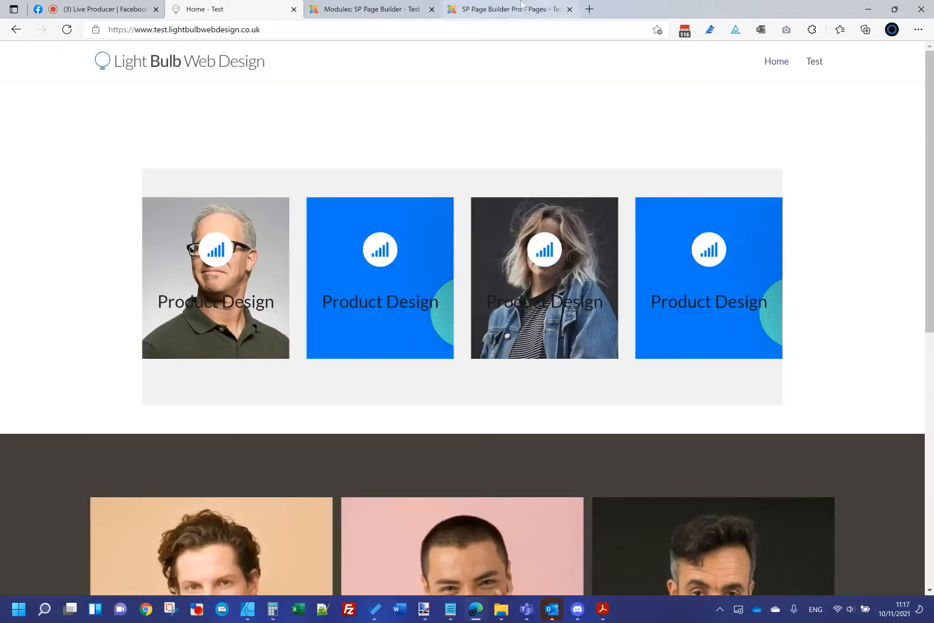
left_click(507, 9)
left_click(372, 9)
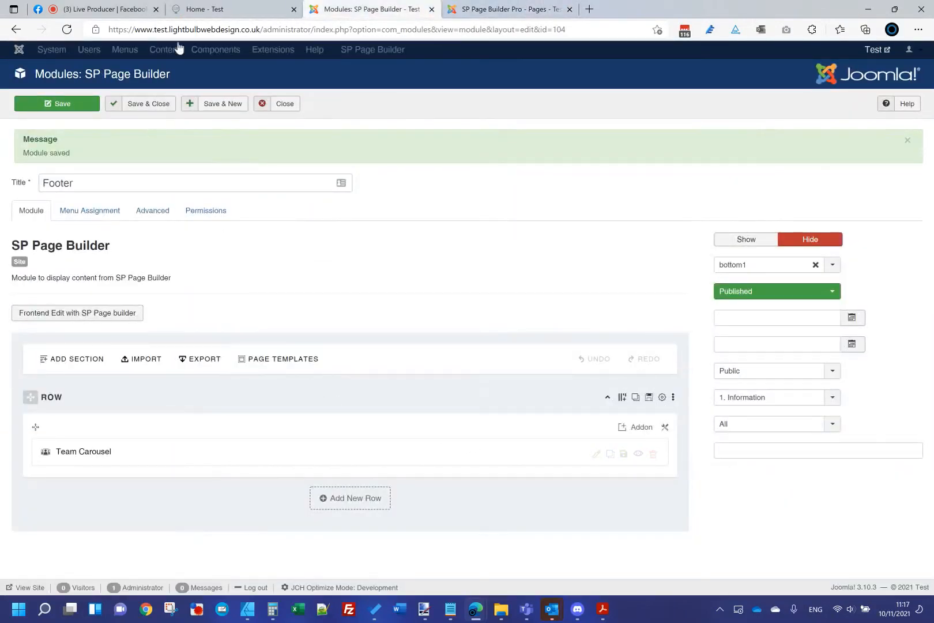
left_click(276, 9)
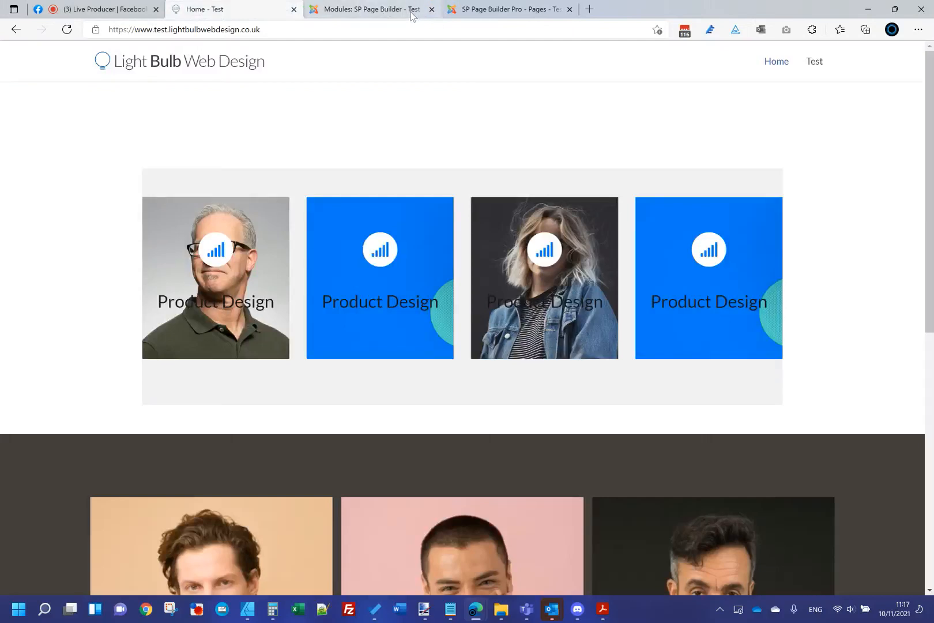
Set the Footer module's status to Unpublished, then save and close the module
left_click(411, 13)
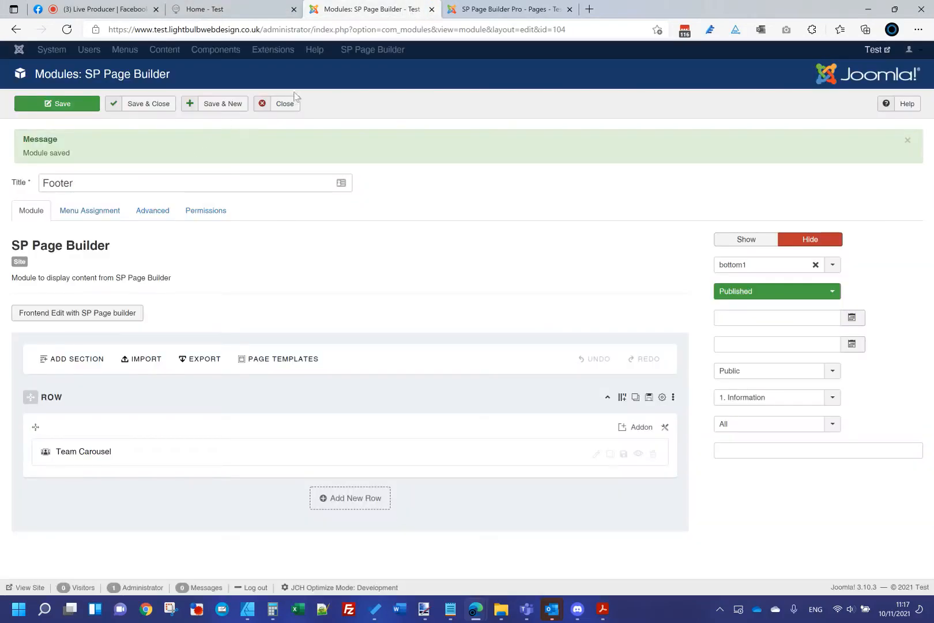
left_click(728, 292)
left_click(733, 319)
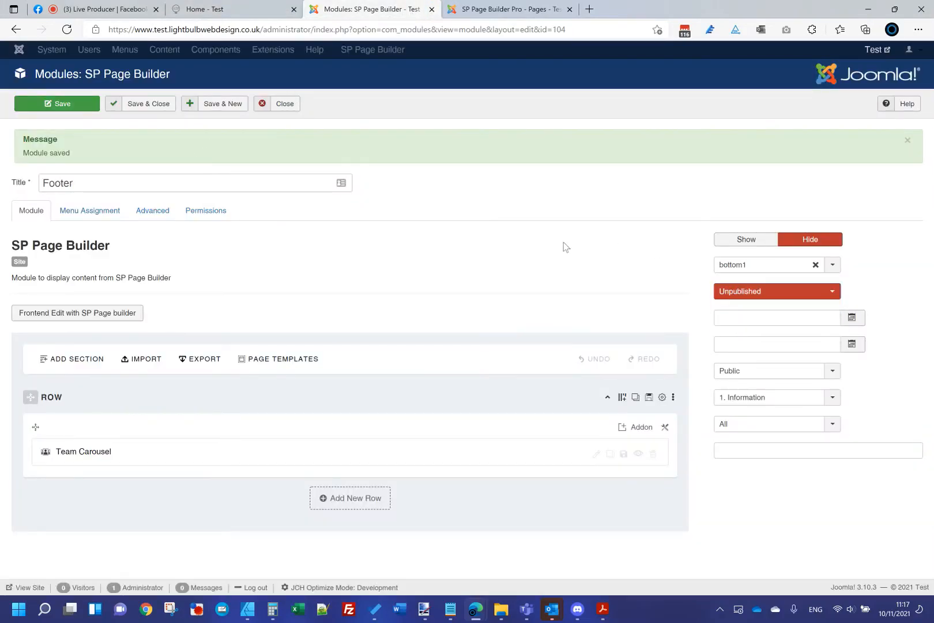
left_click(144, 106)
Reload the live Home page and examine its bottom area, including the copyright text
left_click(539, 12)
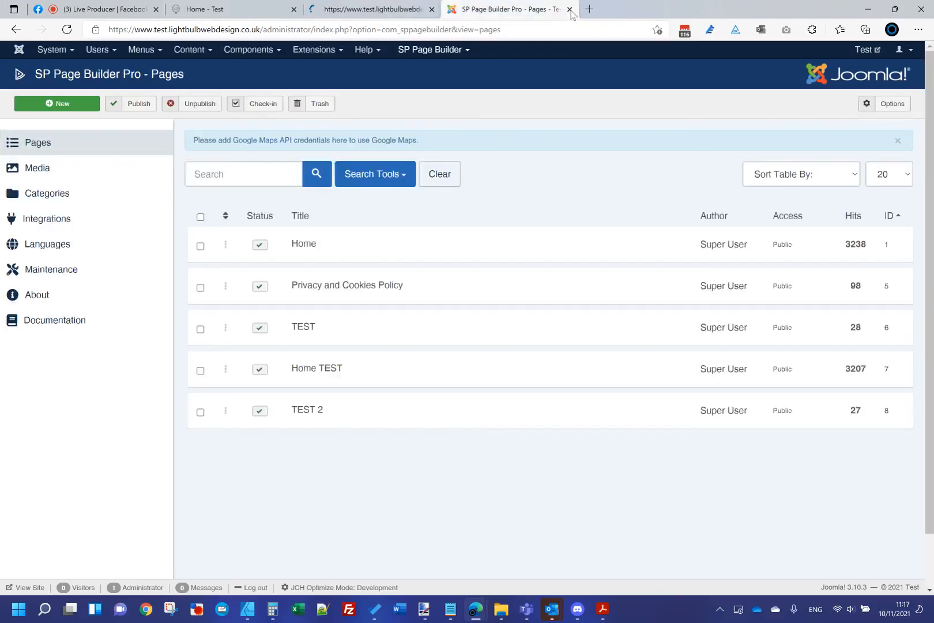
left_click(387, 13)
left_click(205, 13)
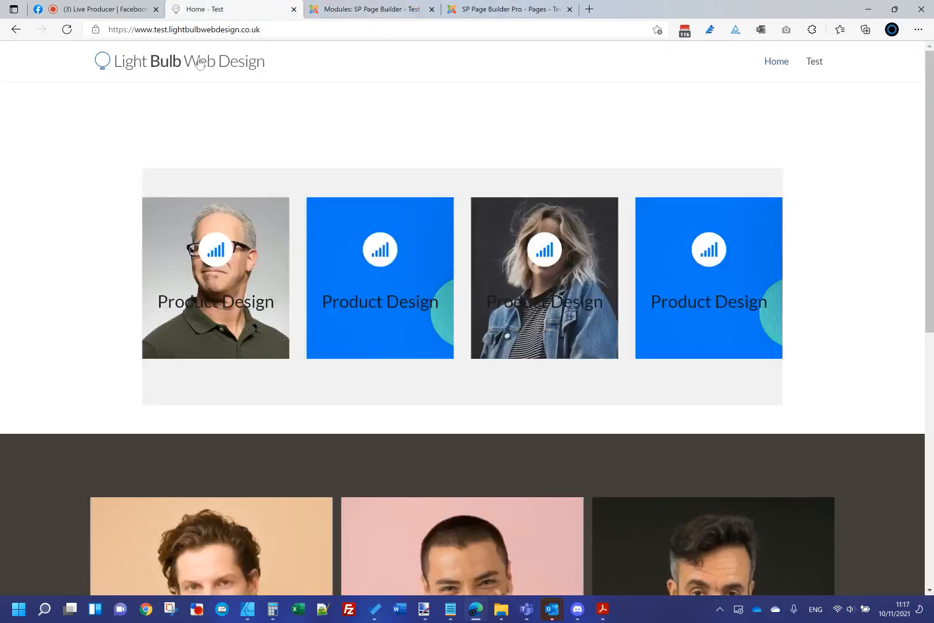
key("F5")
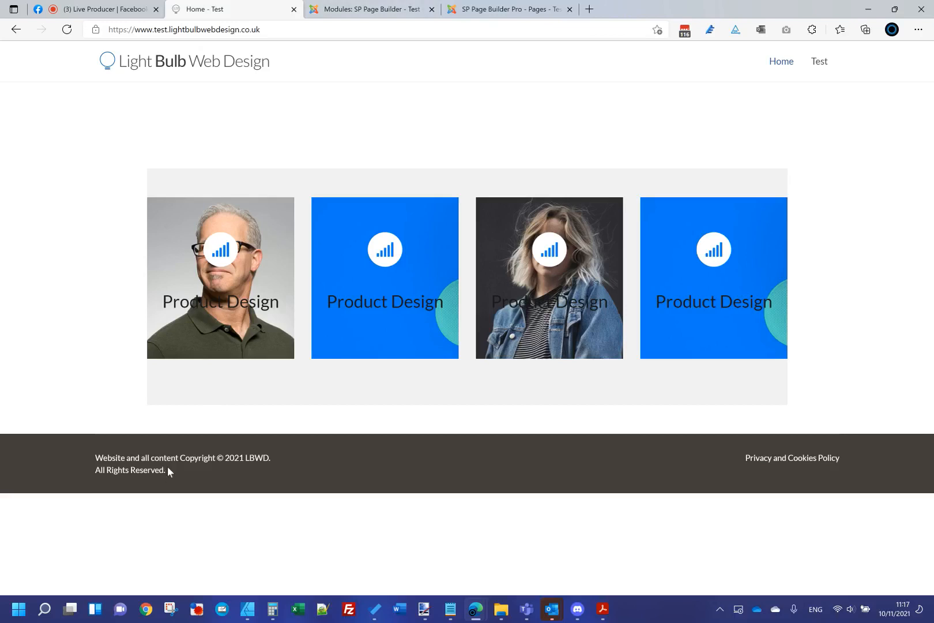
left_click_drag(167, 471, 90, 444)
left_click(381, 472)
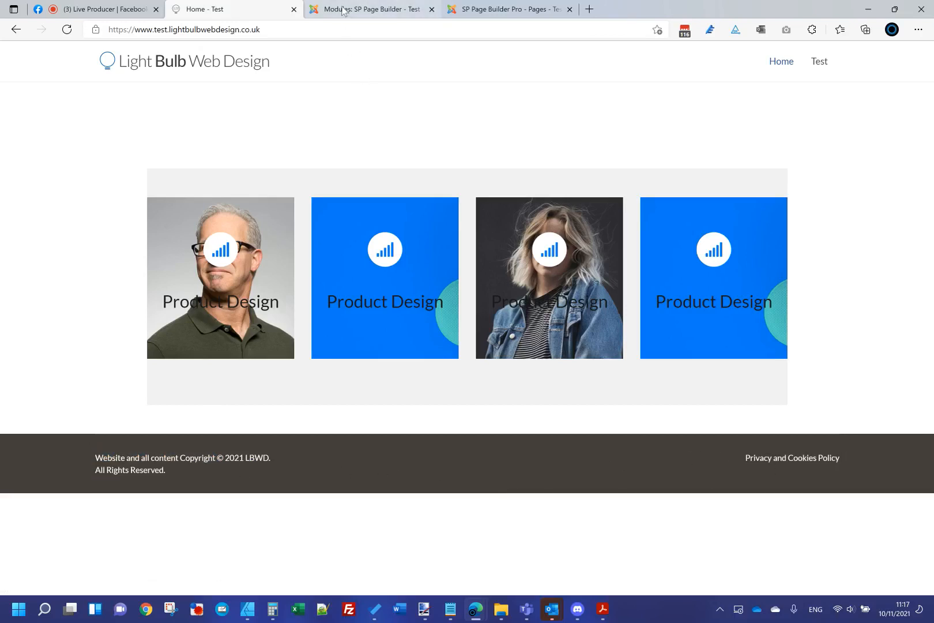
Open the template options of the shaper_helixultimate - Default style and change the layout's Footer row to a single column
left_click(369, 8)
left_click(277, 104)
left_click(500, 7)
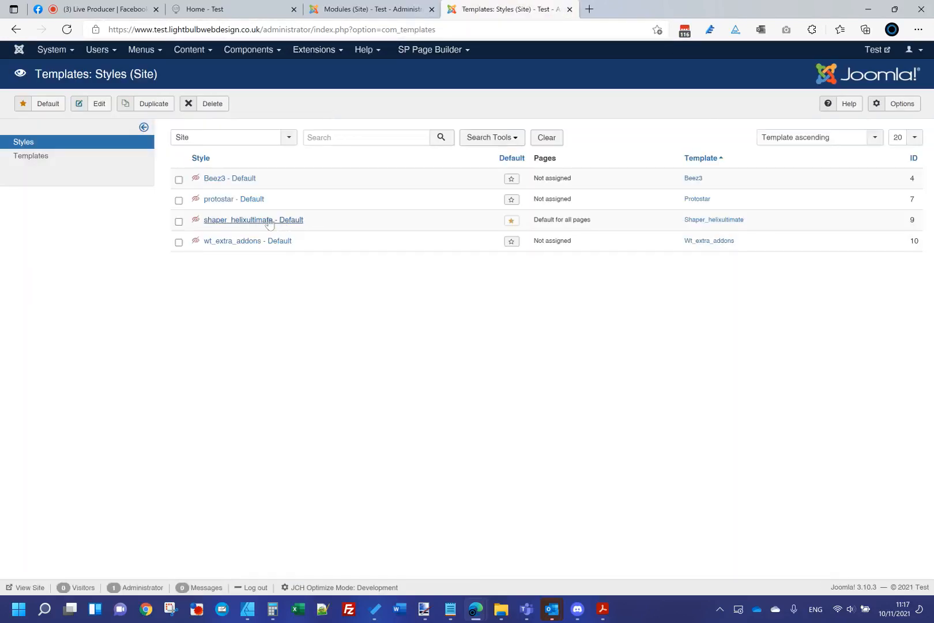
left_click(269, 223)
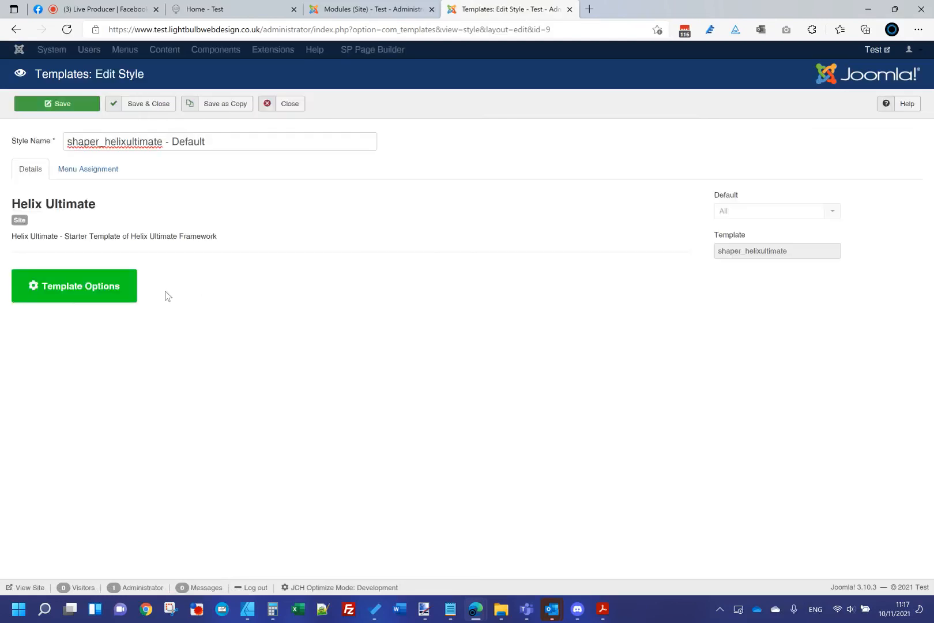
left_click(64, 299)
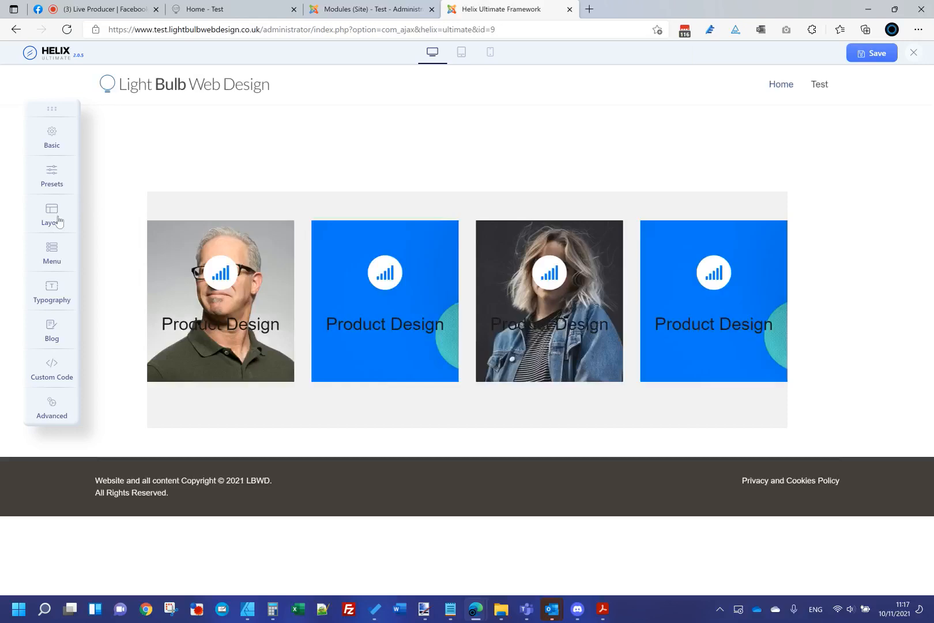
left_click(53, 215)
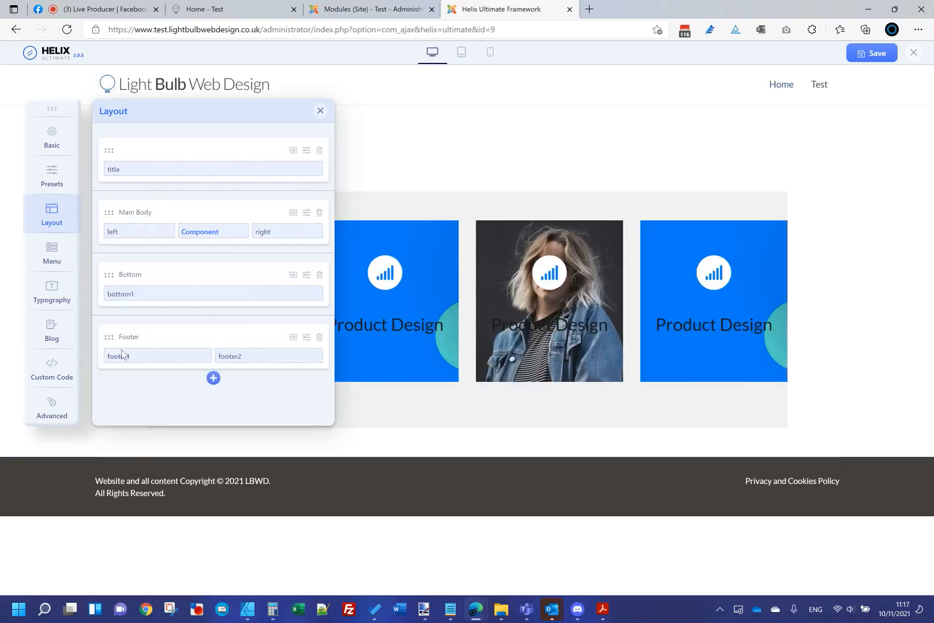
left_click(293, 340)
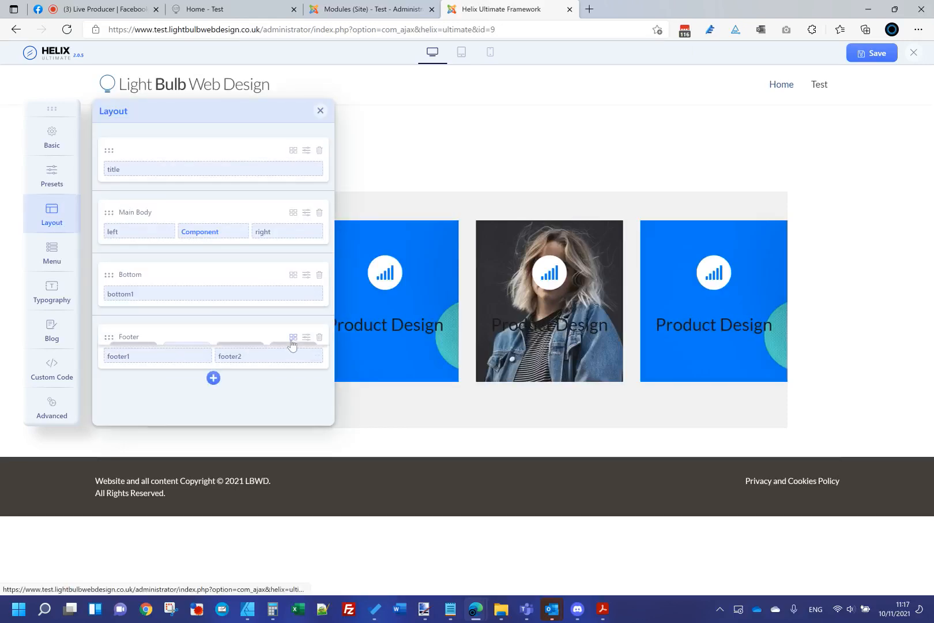
left_click(127, 367)
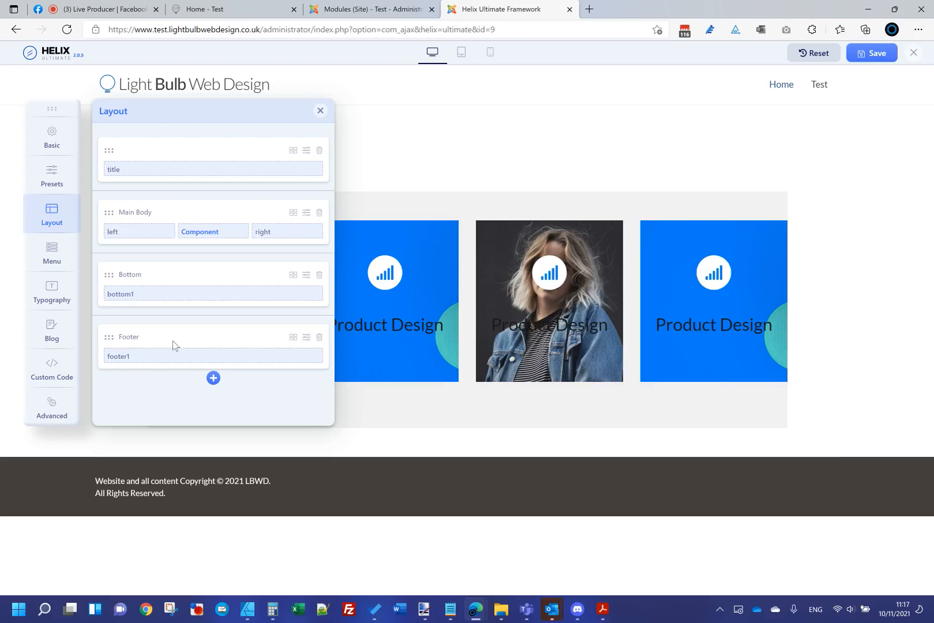
Clear the copyright text and disable Copyright in the template's basic footer settings, then save and close the template options
left_click(57, 141)
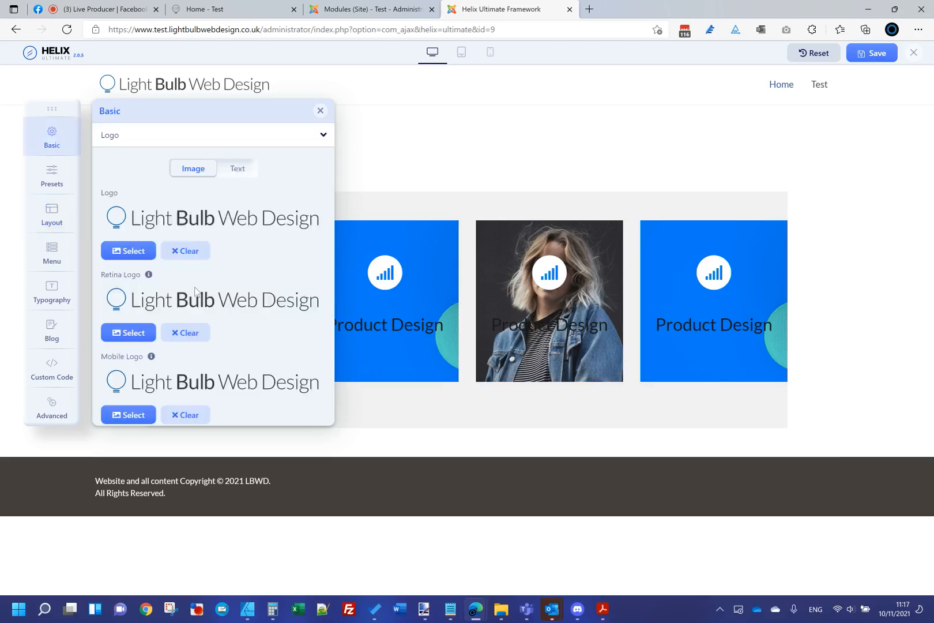
scroll(195, 292, "down", 8)
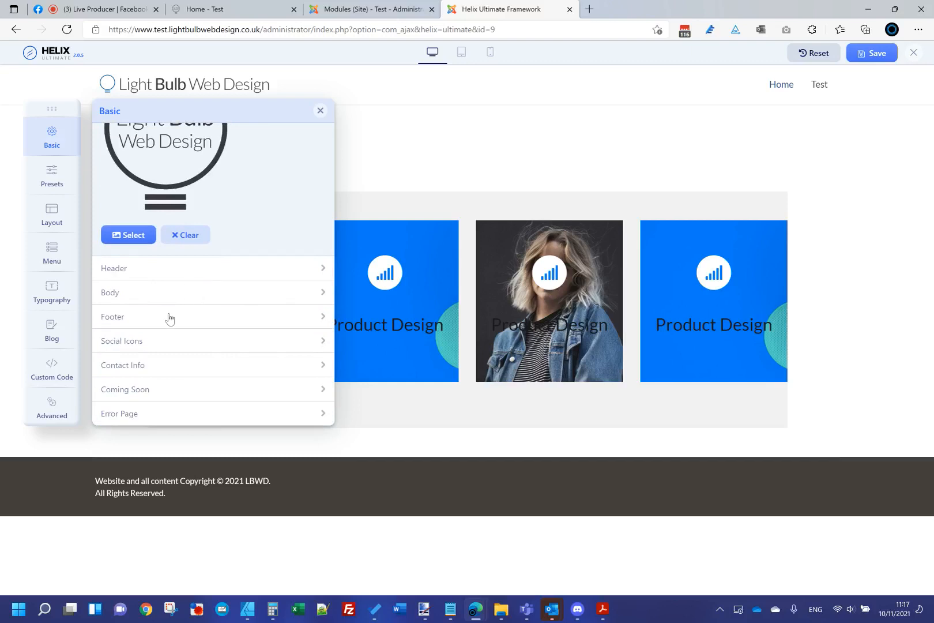
left_click(170, 317)
scroll(171, 317, "down", 2)
left_click_drag(178, 340, 32, 290)
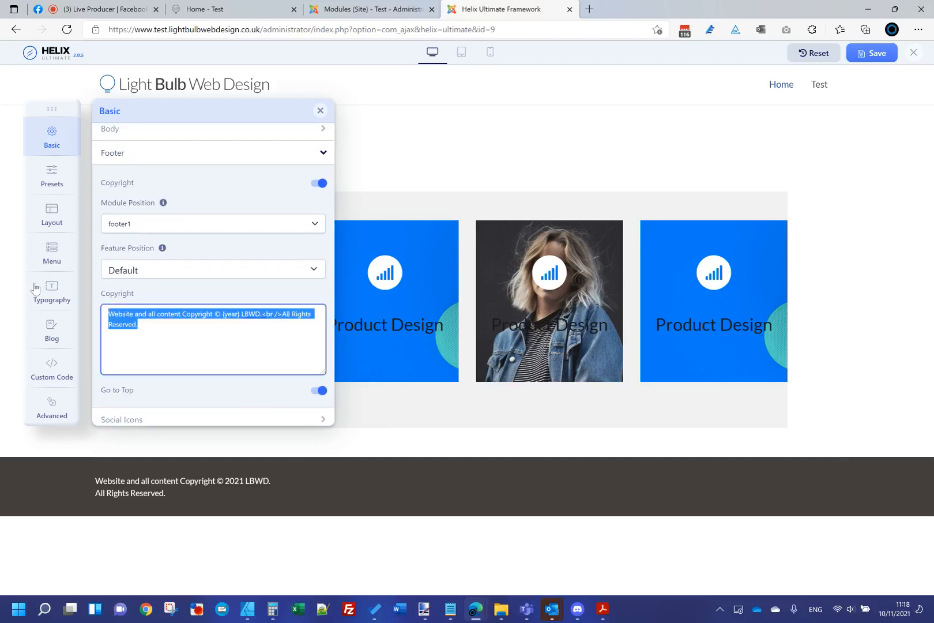
key("BackSpace")
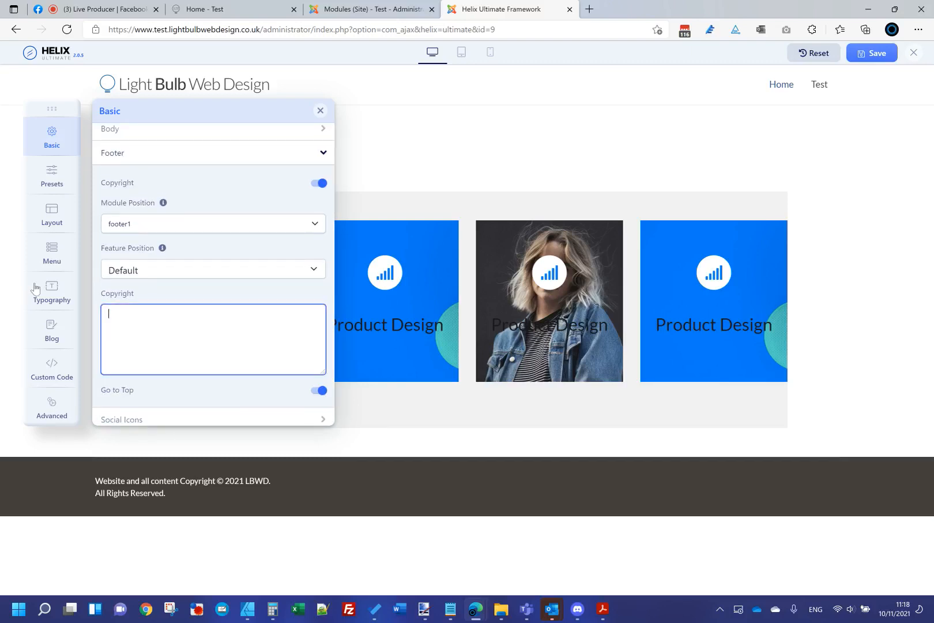
left_click(316, 185)
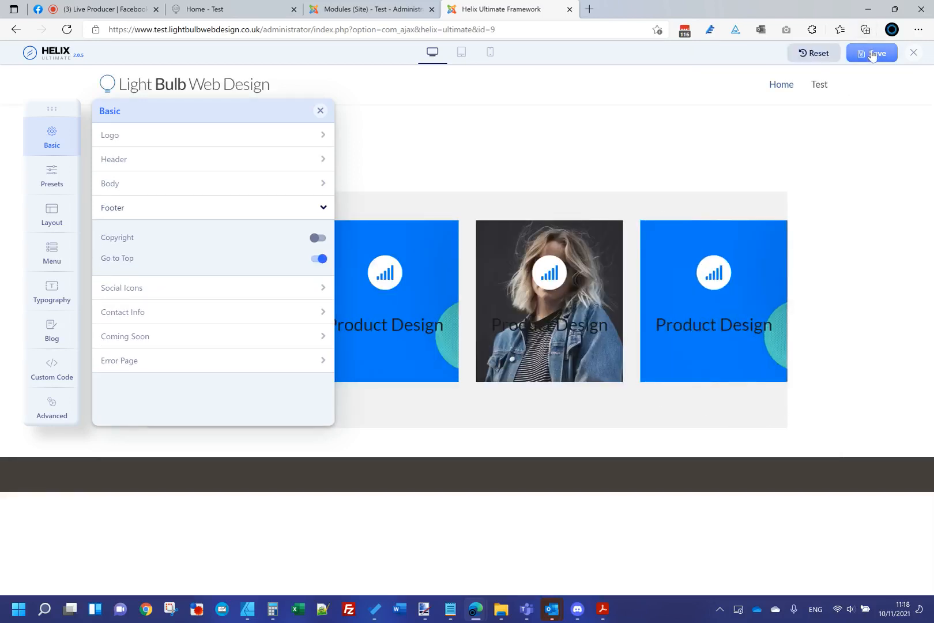
key("ctrl+s")
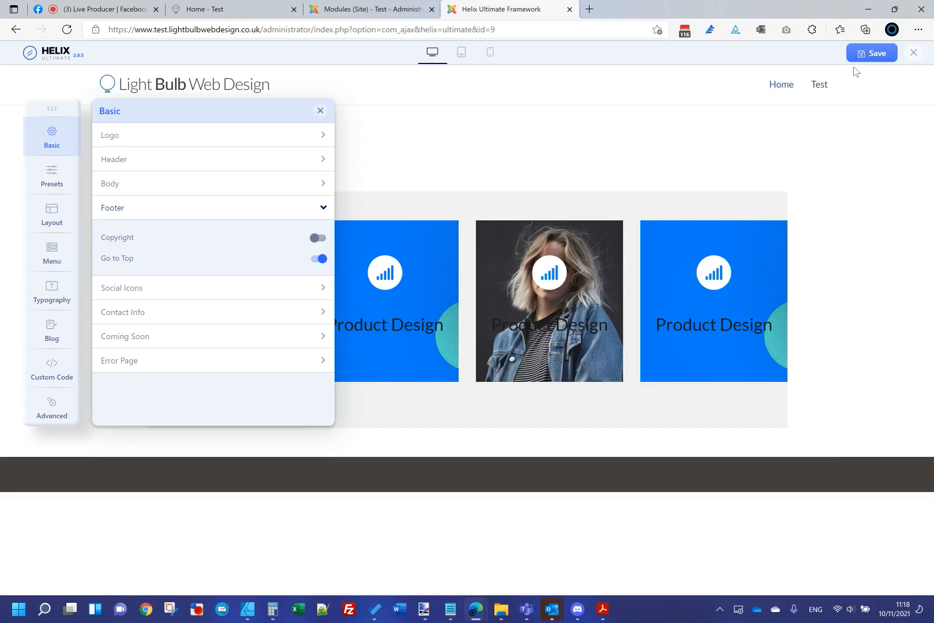
left_click(911, 59)
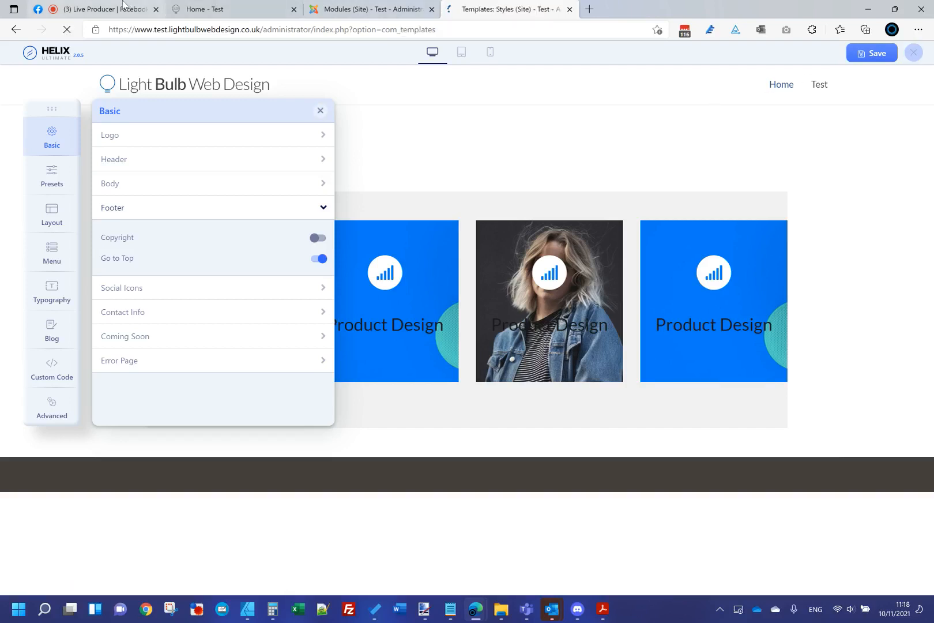
Like the viewer comment "Tested with J4.0.3" on the Facebook live dashboard, then return to Joomla and close the spare Templates page
left_click(92, 9)
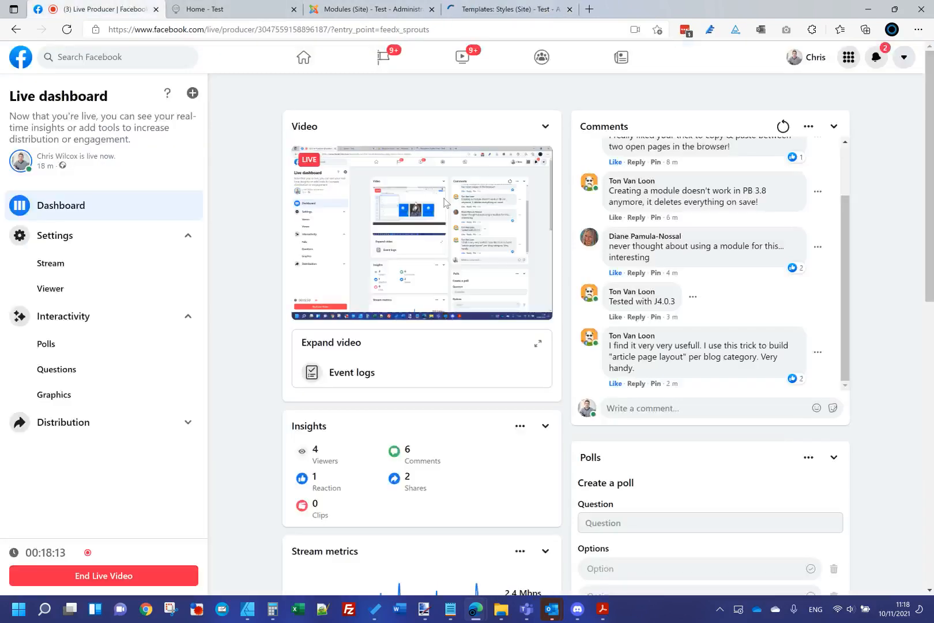
left_click(615, 318)
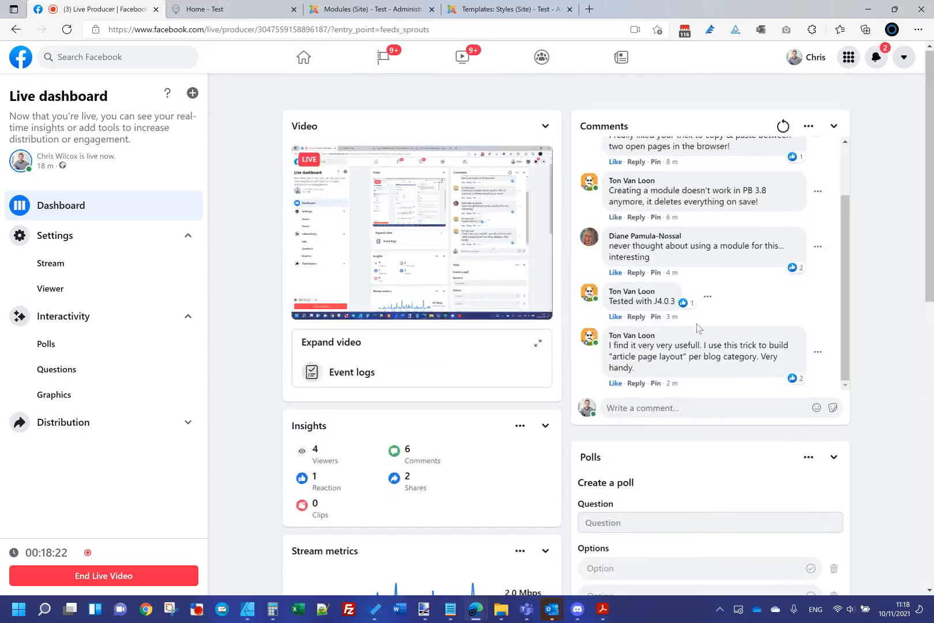
left_click(390, 6)
left_click(523, 11)
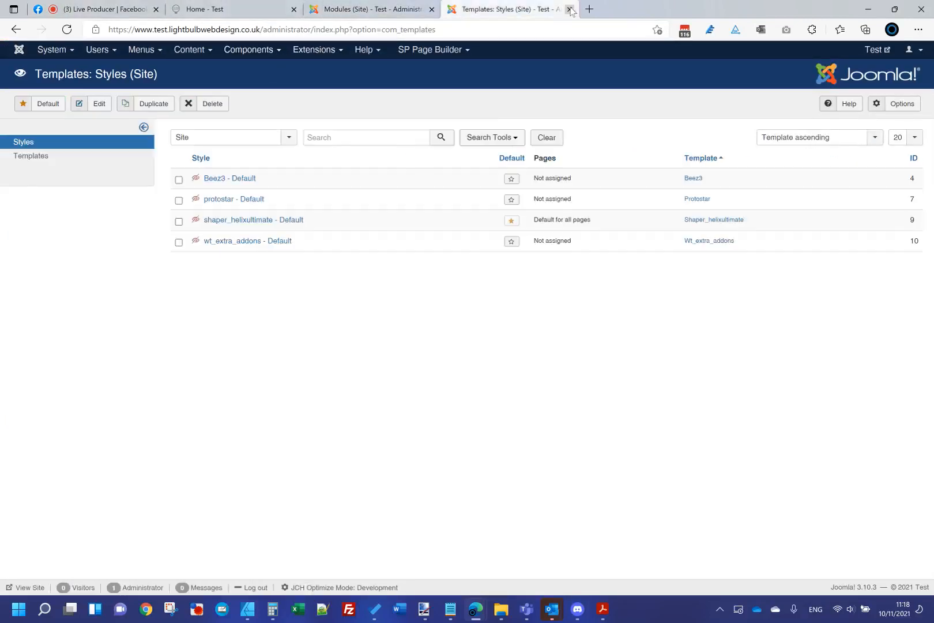
key("ctrl+w")
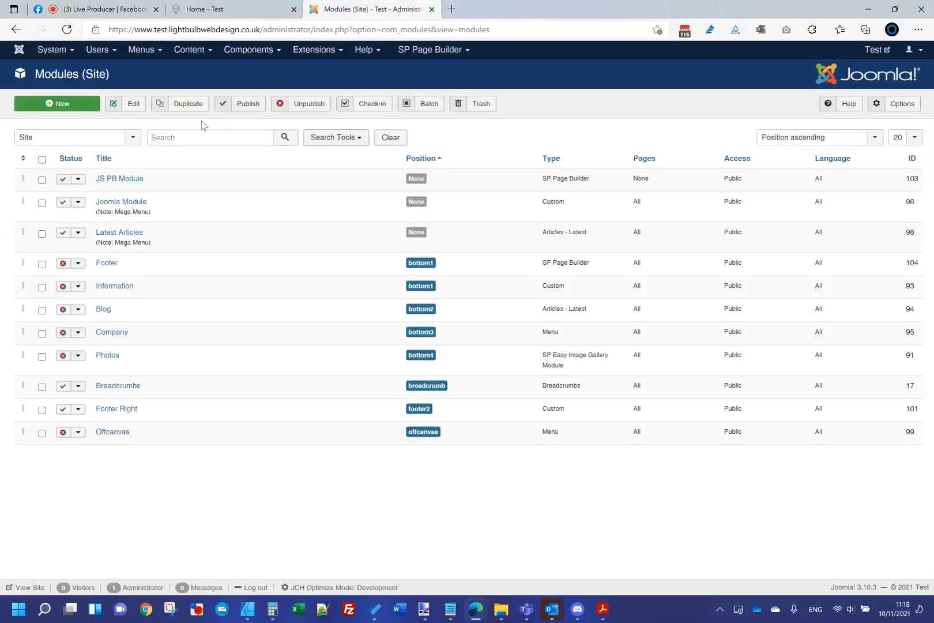
Reopen the template options of the shaper_helixultimate - Default style from the Joomla template styles list
left_click(314, 49)
left_click(334, 120)
left_click(231, 9)
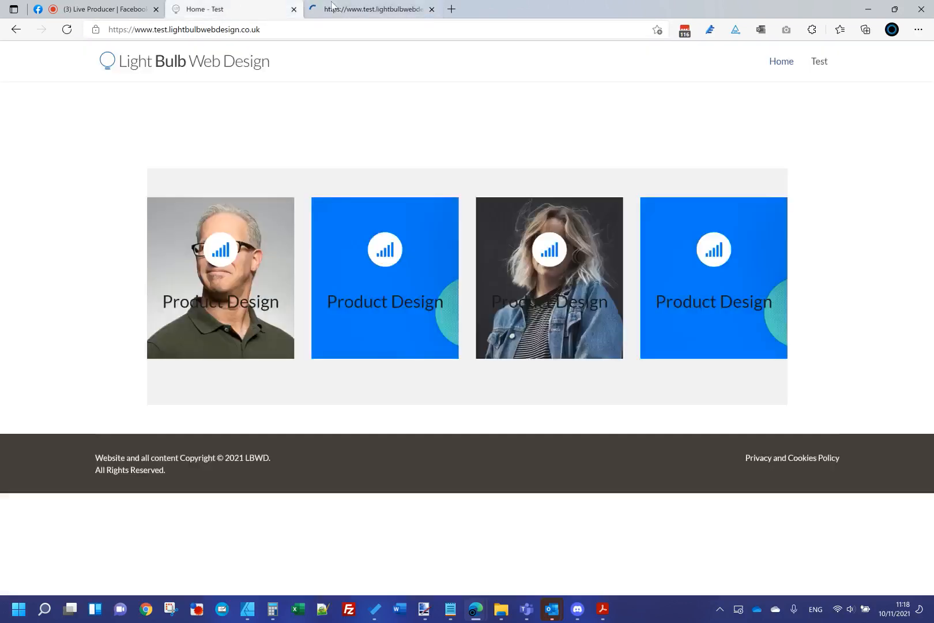
left_click(343, 13)
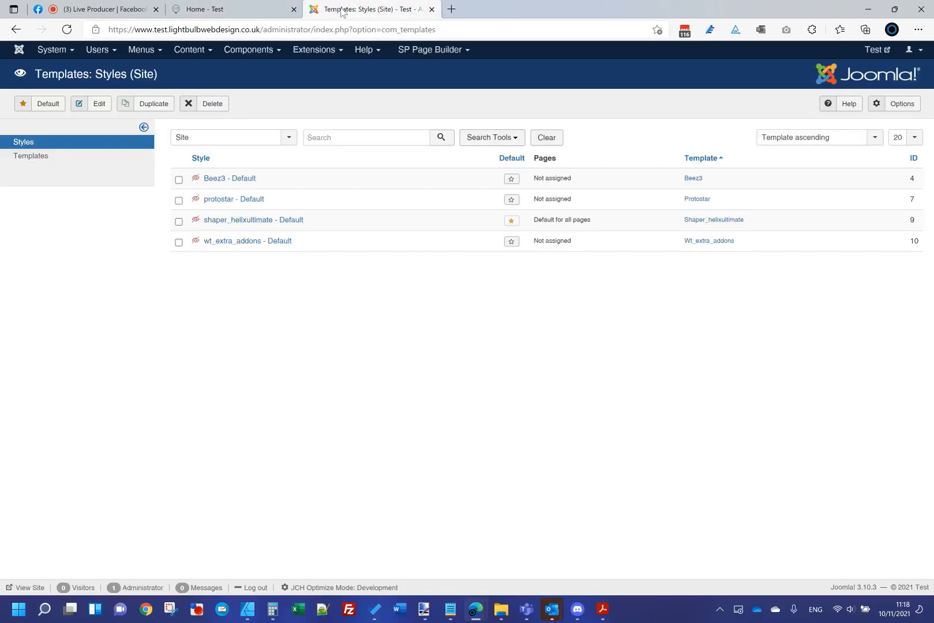
left_click(273, 220)
left_click(241, 7)
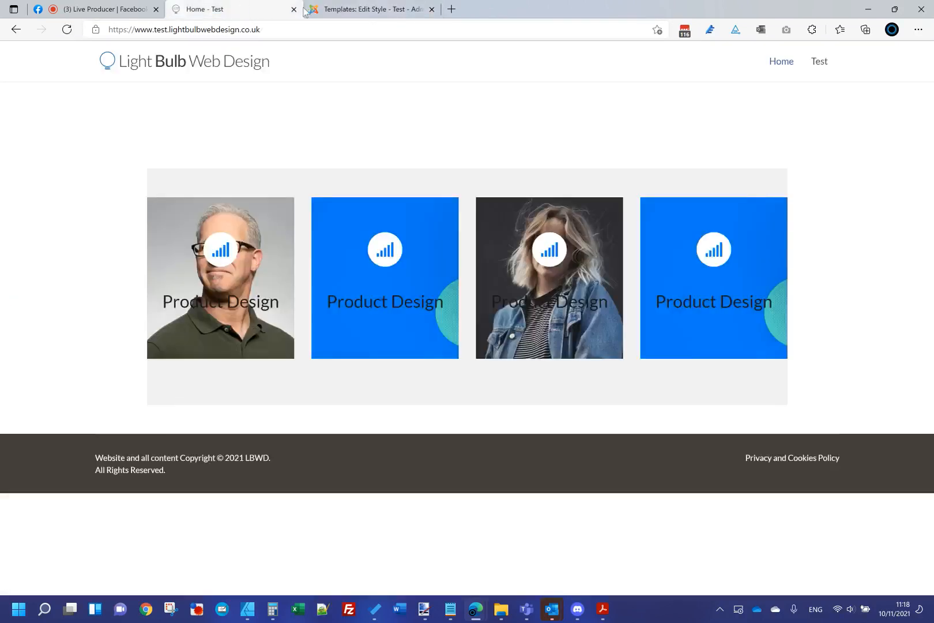
left_click(323, 9)
left_click(113, 287)
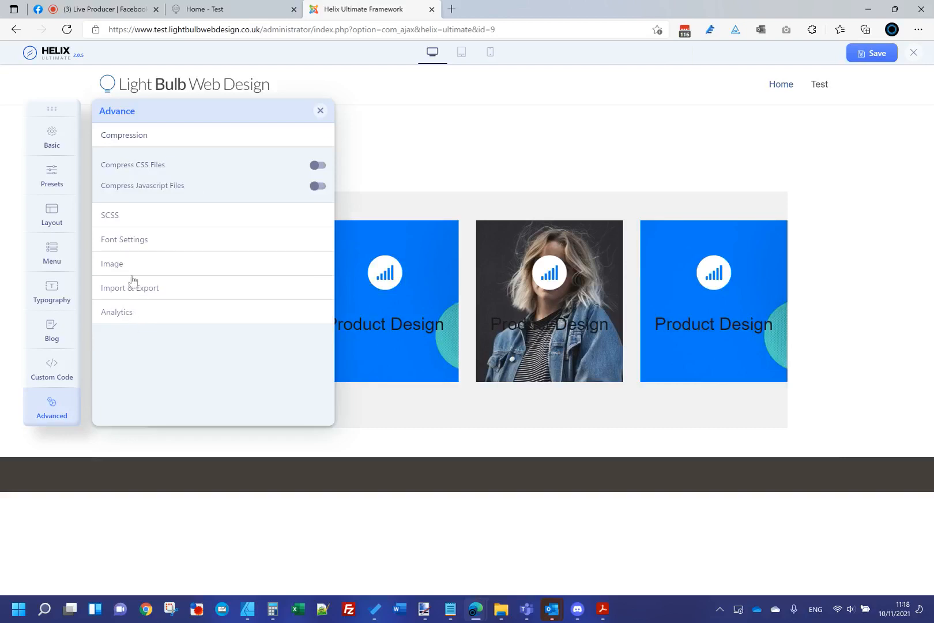
Enable Coming Soon in the template's basic settings and review its title, content, date and image options
left_click(56, 141)
scroll(176, 230, "down", 3)
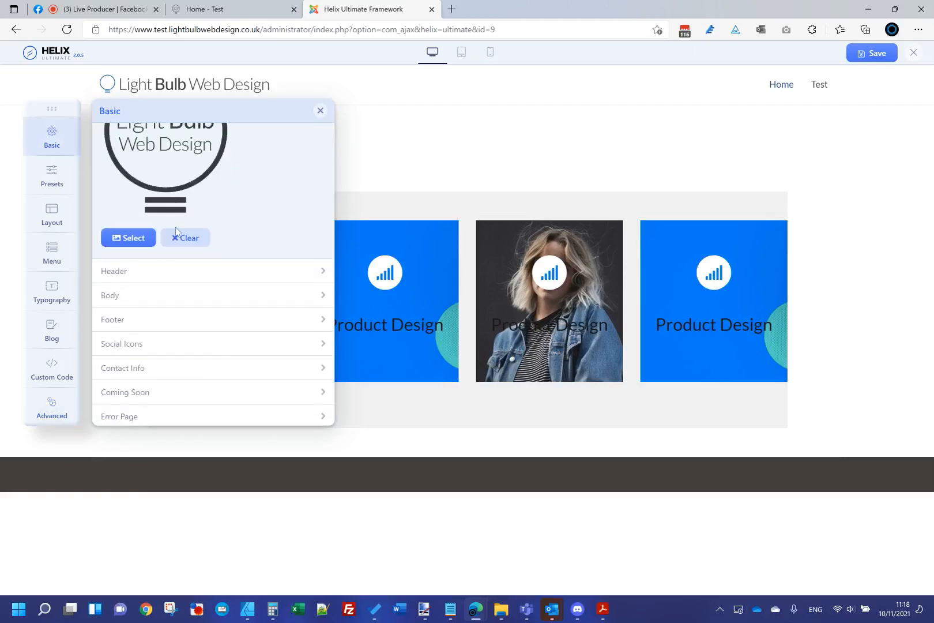
left_click(184, 393)
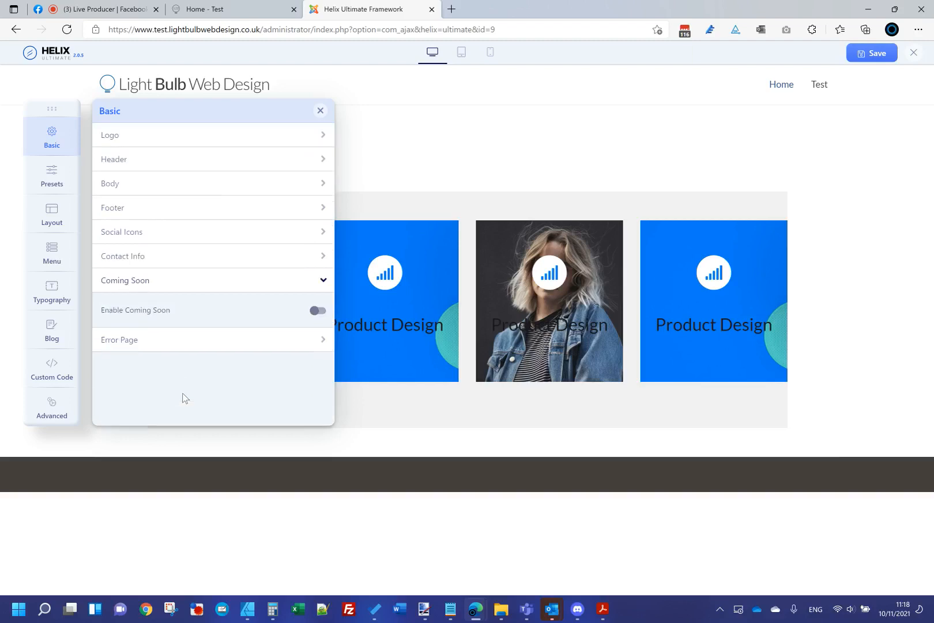
left_click(317, 315)
scroll(206, 367, "down", 2)
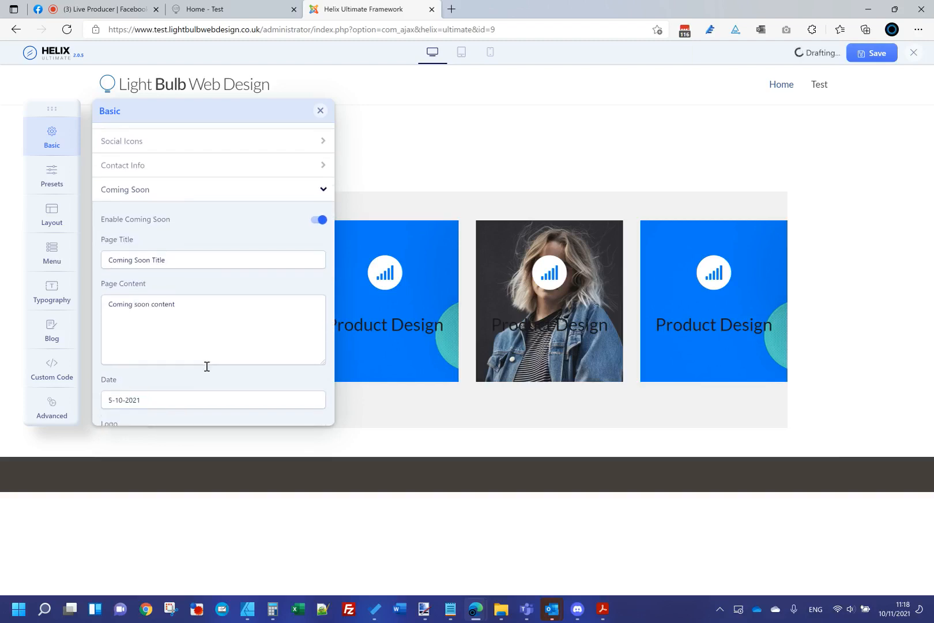
scroll(203, 322, "down", 3)
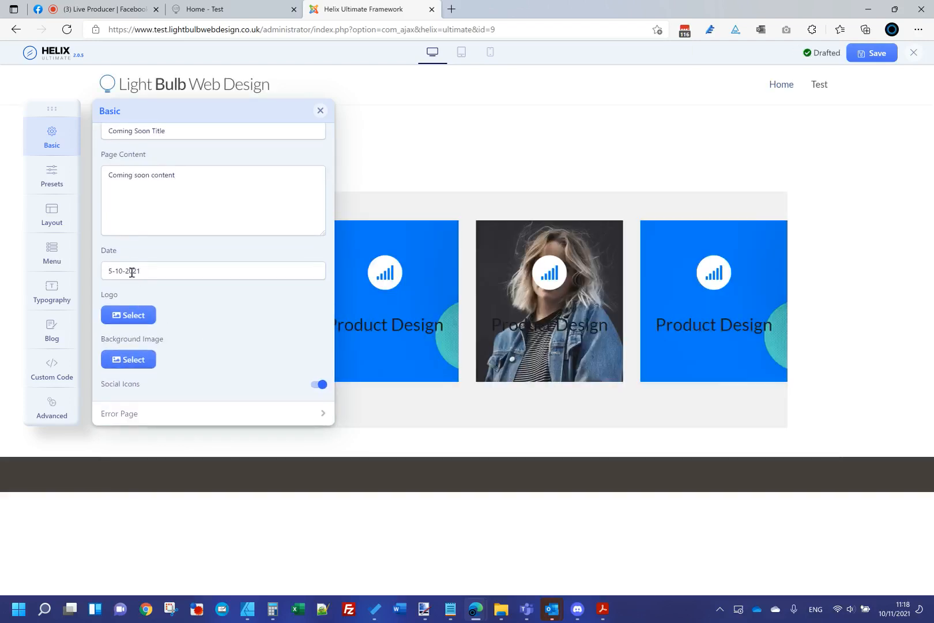
Set the Coming Soon date to 5-12-2021, save the template options, and check the Coming Soon page on the website
double_click(110, 270)
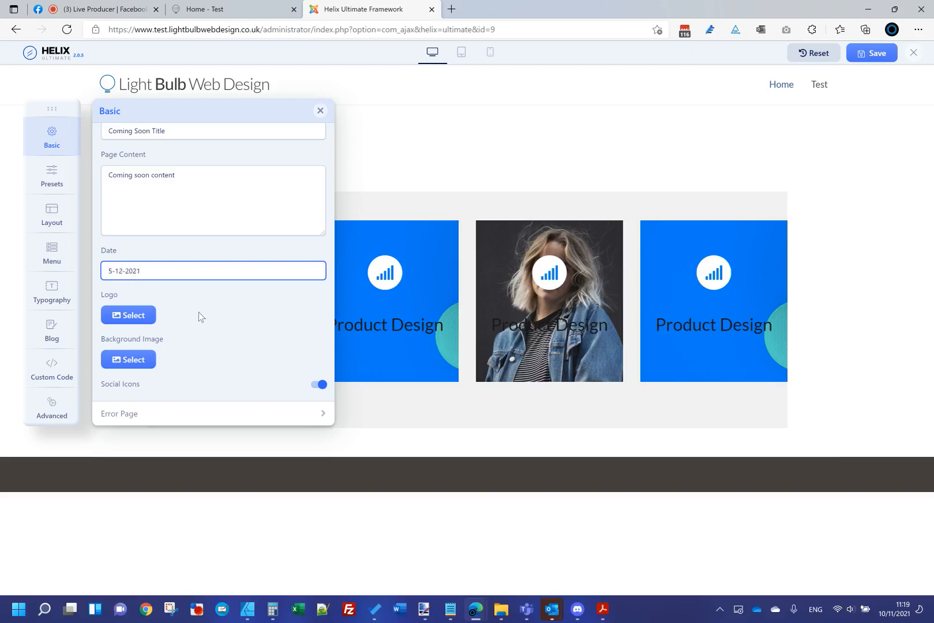
left_click(852, 53)
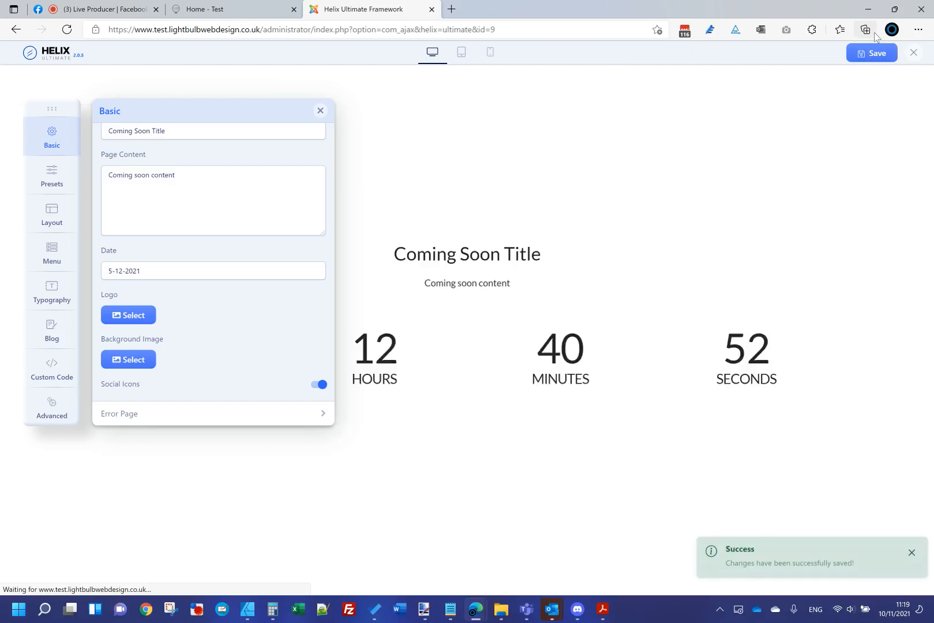
left_click(205, 9)
left_click(201, 72)
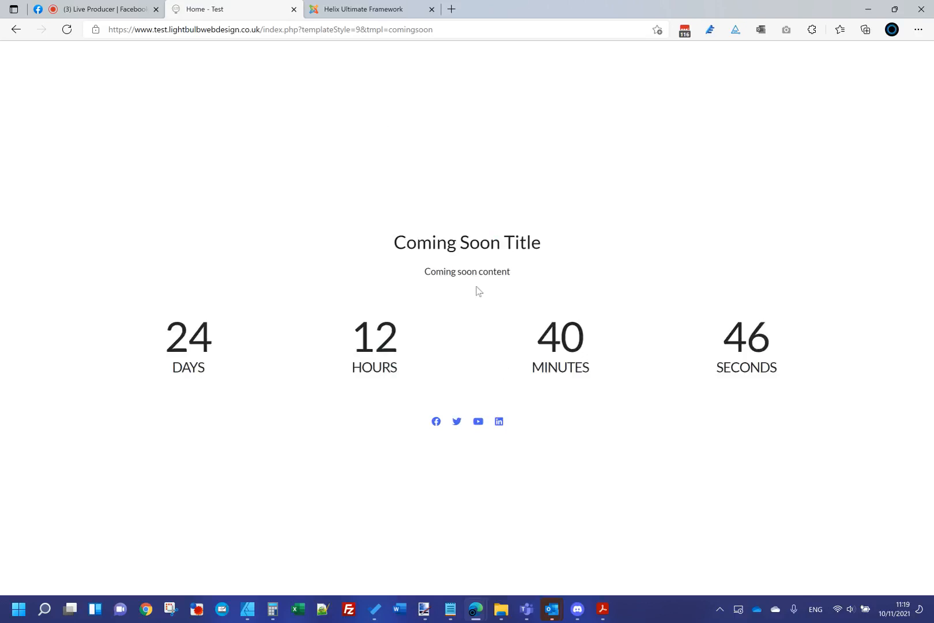
left_click(353, 9)
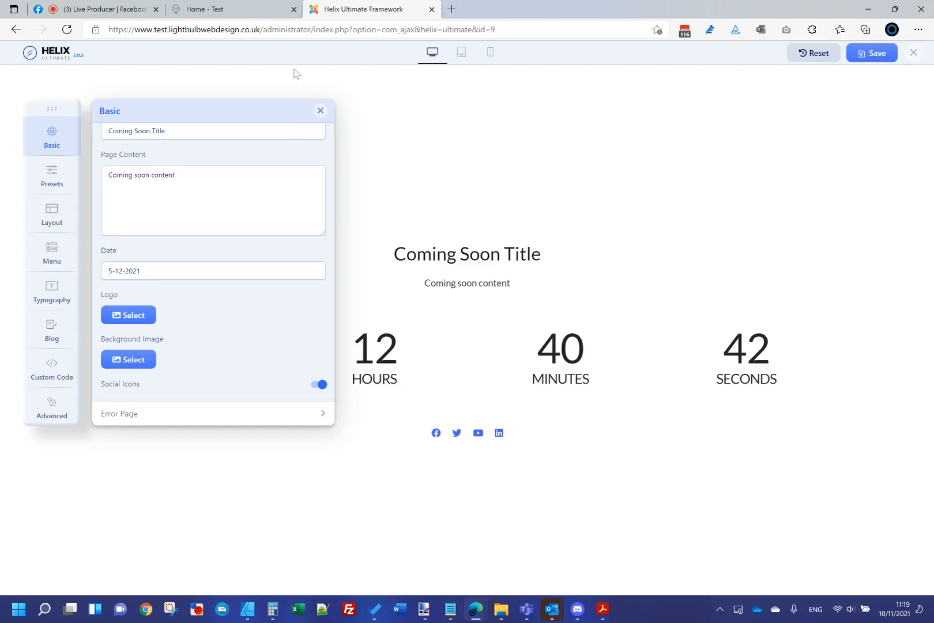
left_click(241, 8)
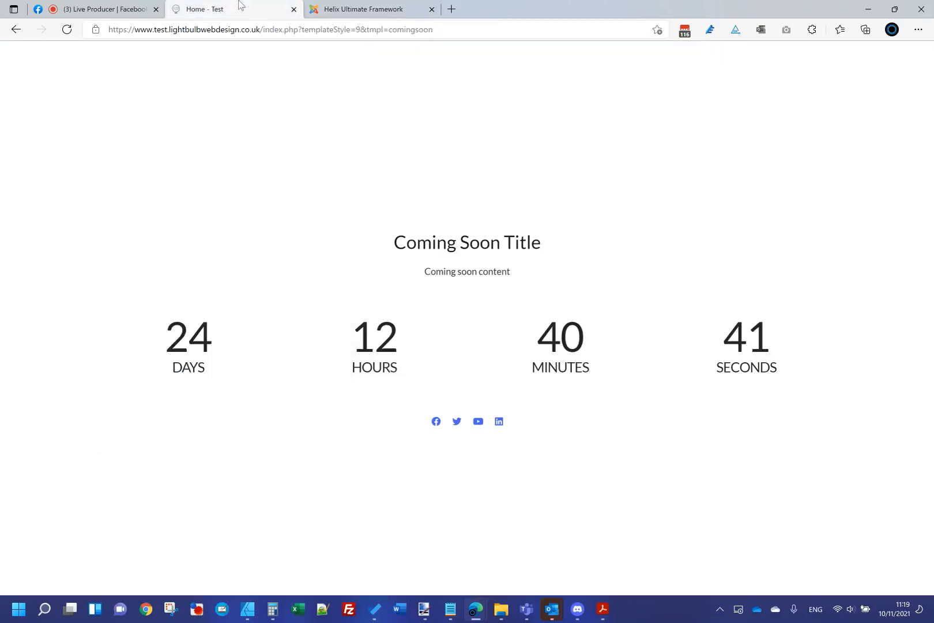
Disable Coming Soon in the template's basic settings and save the template options
left_click(373, 12)
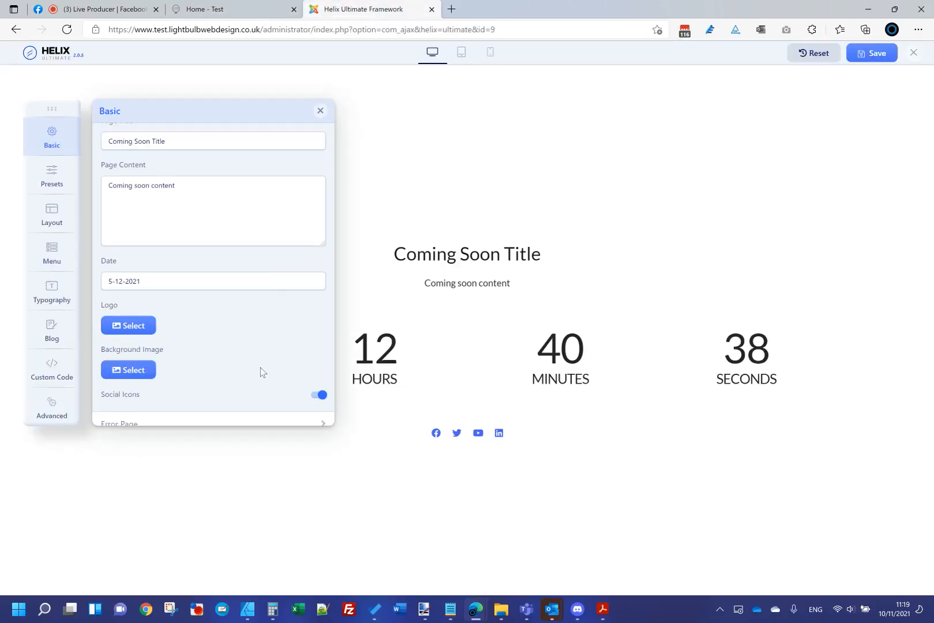
scroll(266, 323, "up", 3)
left_click(313, 276)
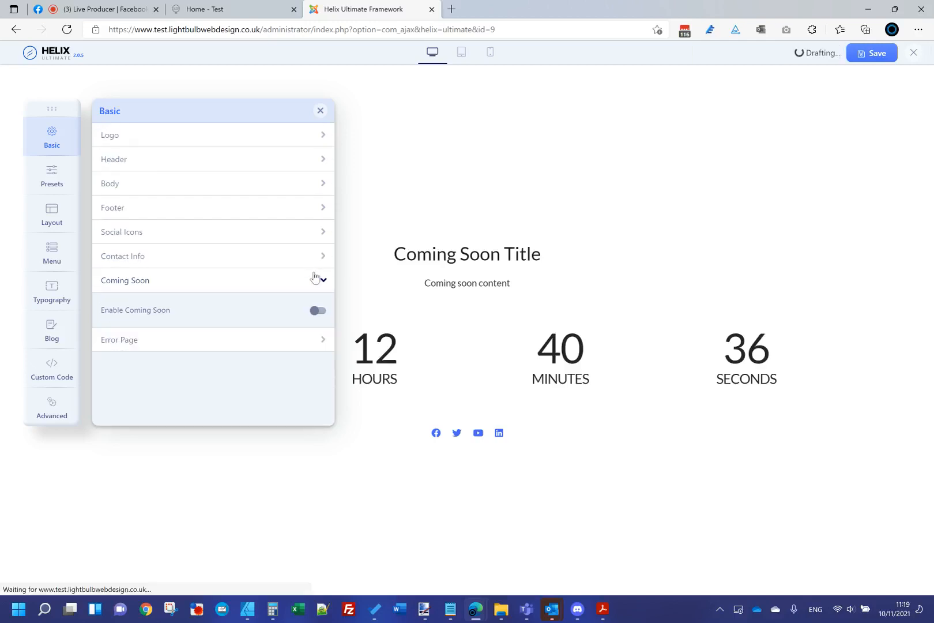
left_click(862, 53)
Reload the website's home page from its root address, without the Coming Soon template parameters
left_click(237, 9)
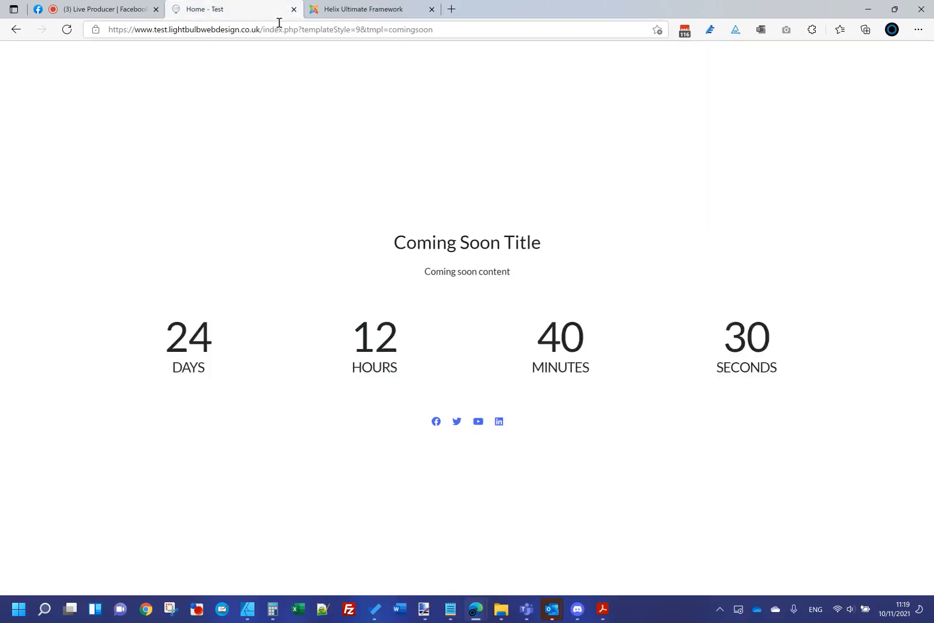
left_click_drag(260, 29, 752, 51)
key("BackSpace")
key("Return")
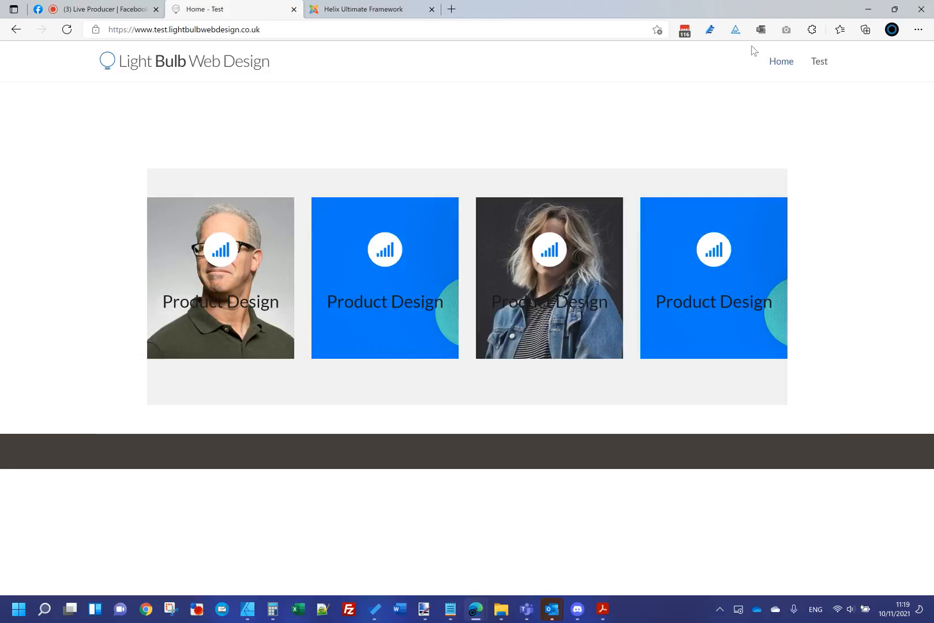
Close the Helix Ultimate template options and return to the Joomla template styles list
left_click(369, 9)
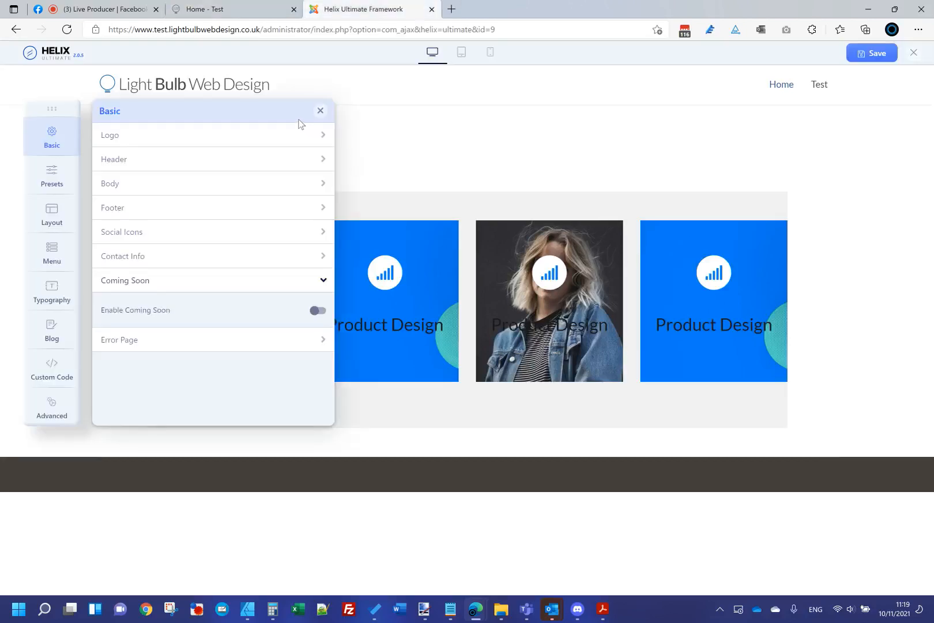
left_click(247, 6)
left_click(366, 9)
left_click(913, 53)
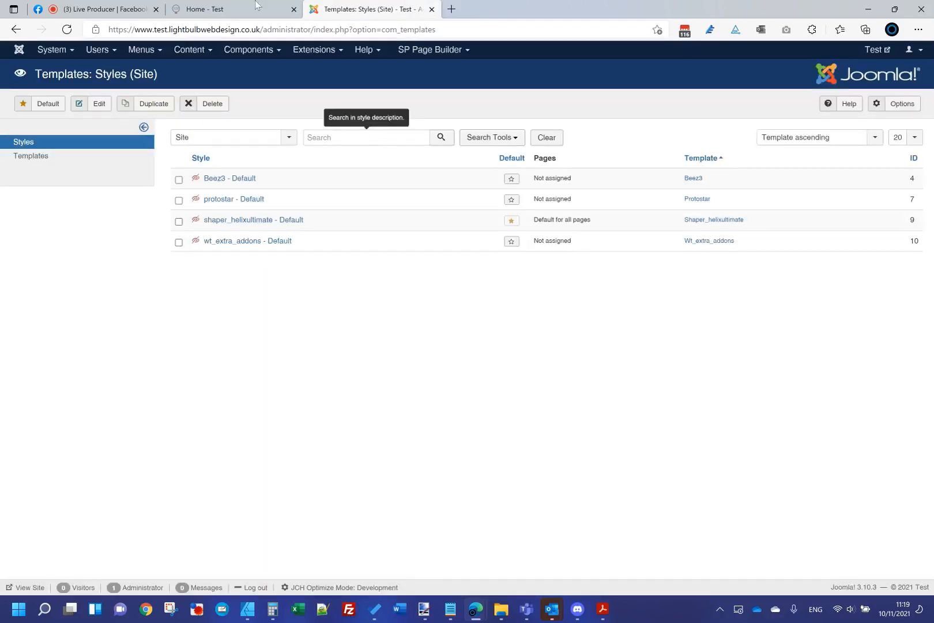
Check the home page and the Facebook live dashboard comments, then return to the Joomla template styles list
left_click(243, 9)
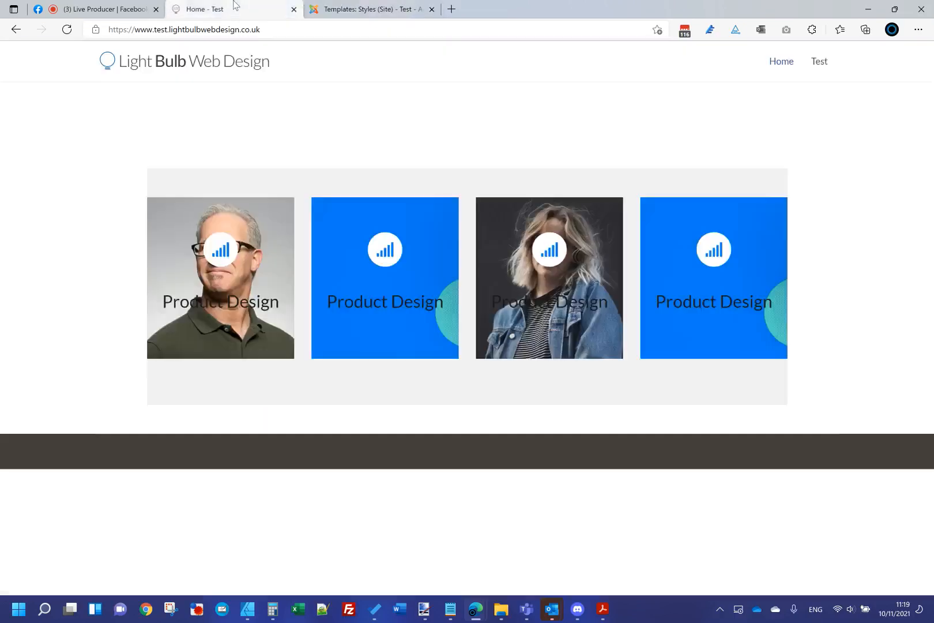
left_click(385, 10)
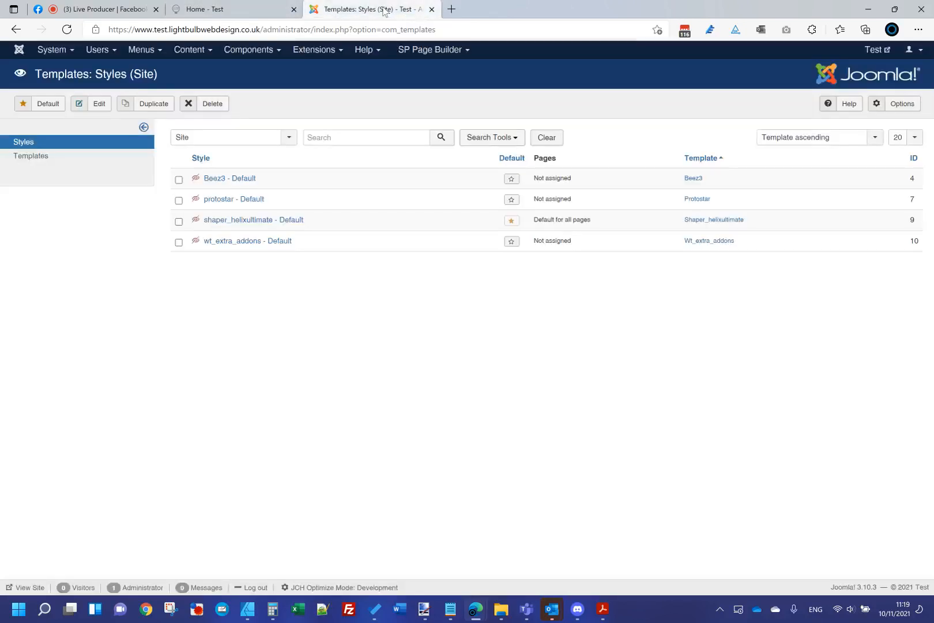
left_click(95, 8)
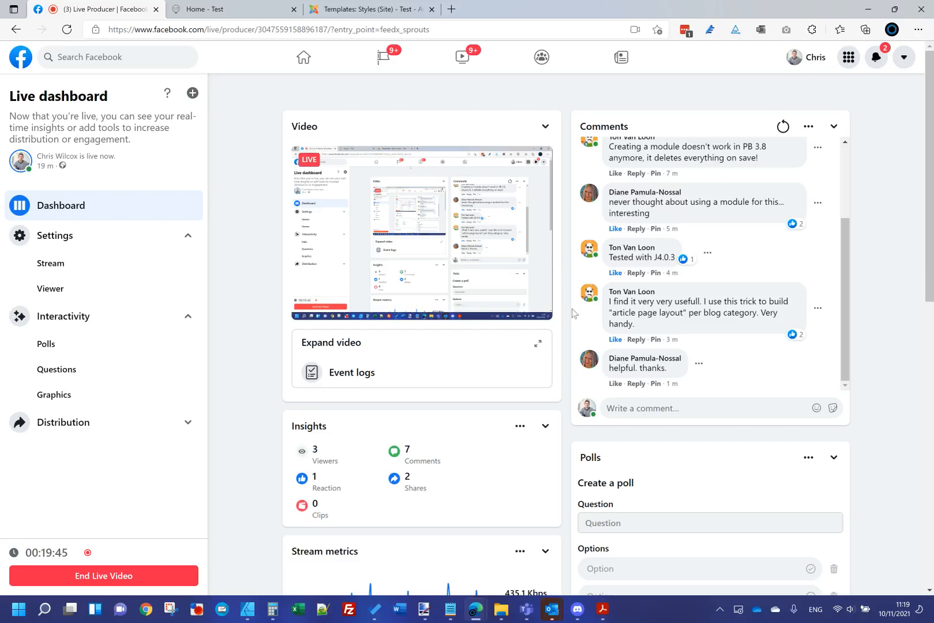
left_click(396, 9)
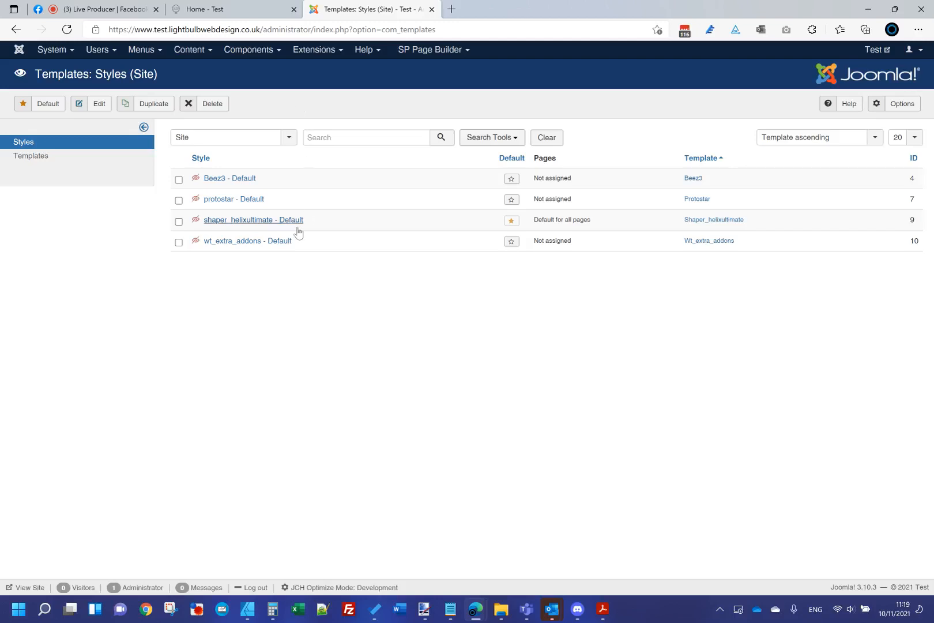
left_click(271, 10)
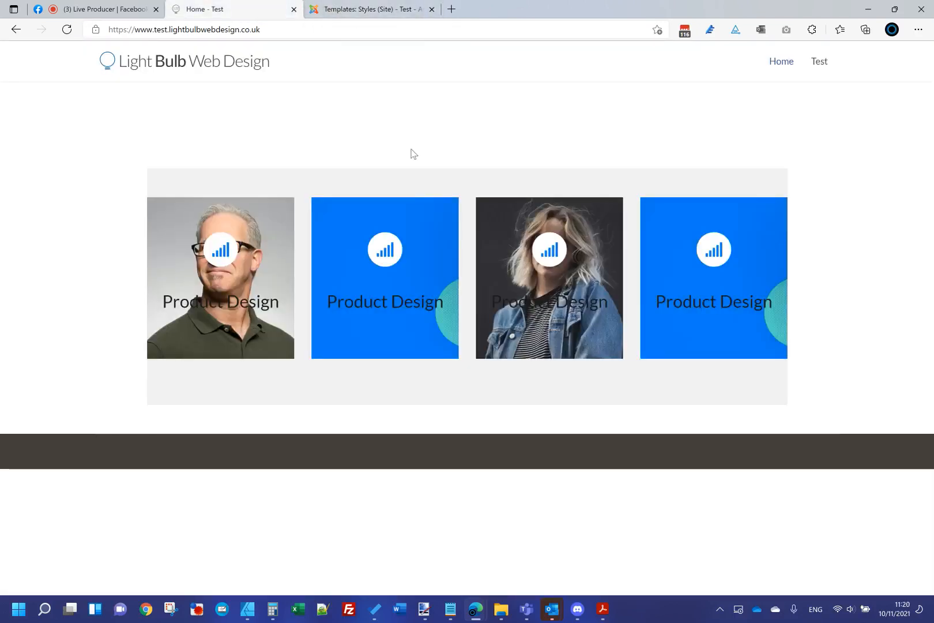
left_click(361, 11)
left_click(260, 7)
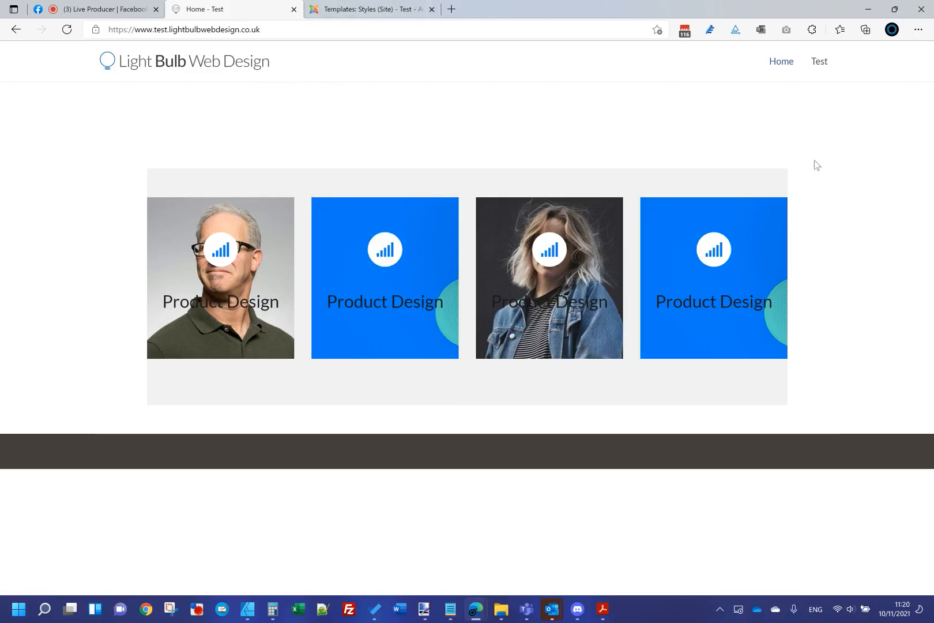
mouse_move(767, 318)
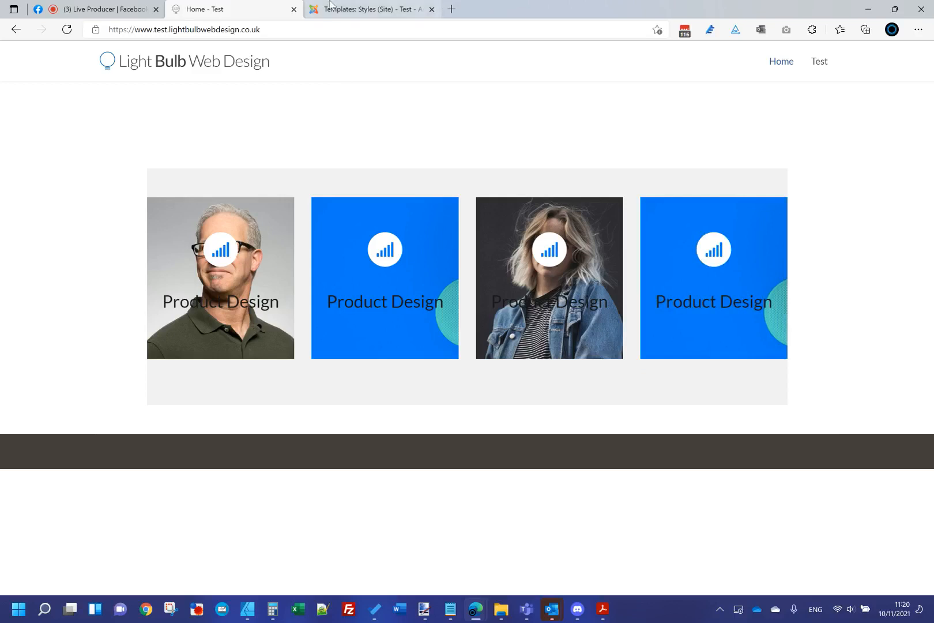
left_click(346, 9)
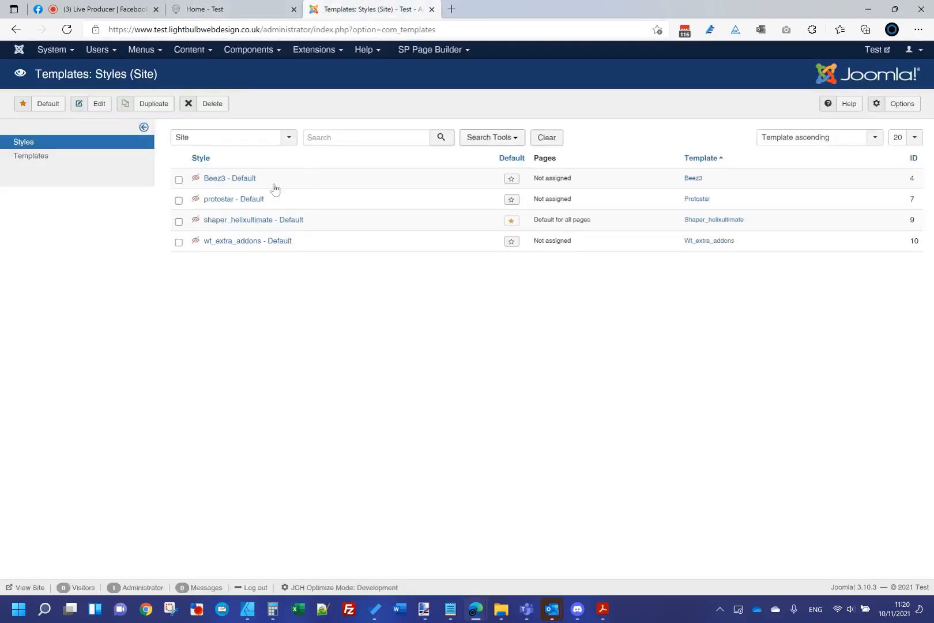
left_click(257, 12)
Read through the viewer comments on the Facebook live dashboard
left_click(144, 8)
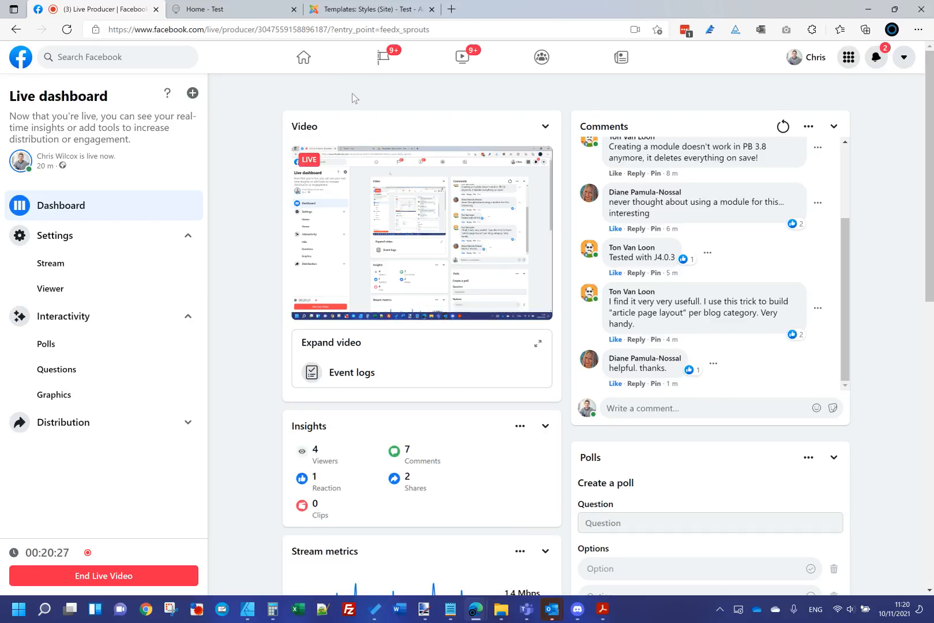
scroll(731, 324, "up", 5)
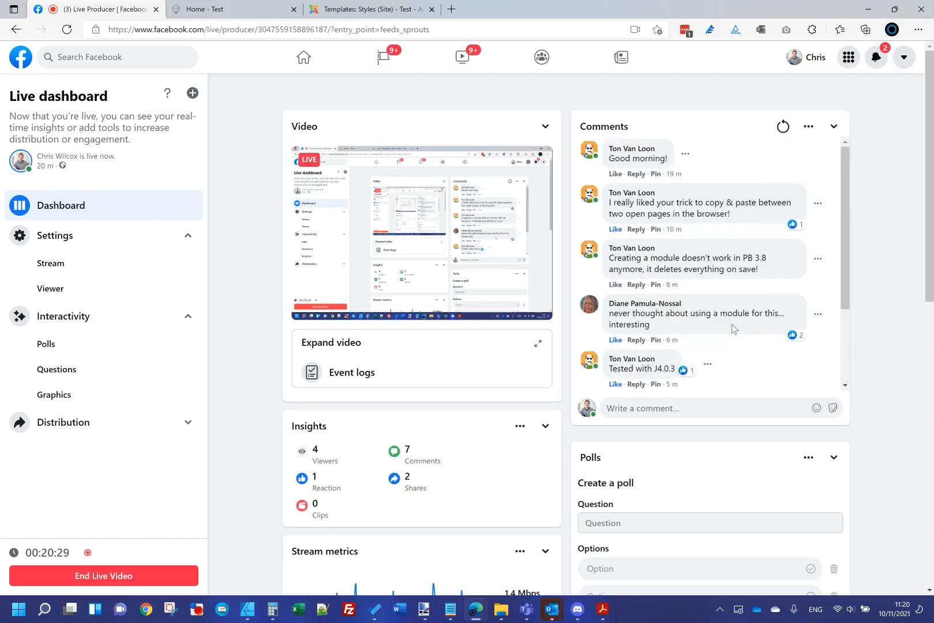
scroll(732, 324, "down", 3)
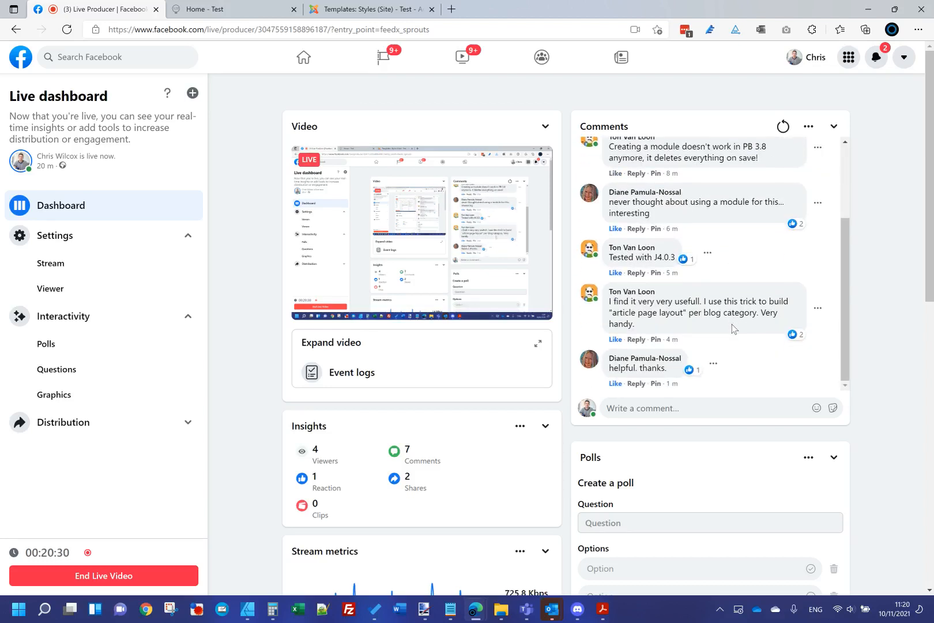
scroll(732, 324, "up", 3)
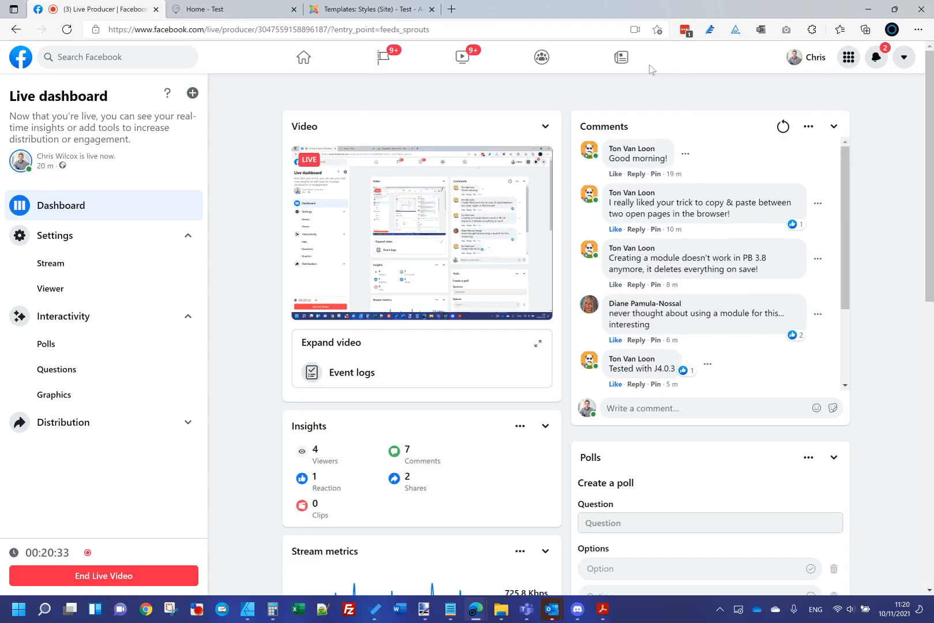
left_click(384, 10)
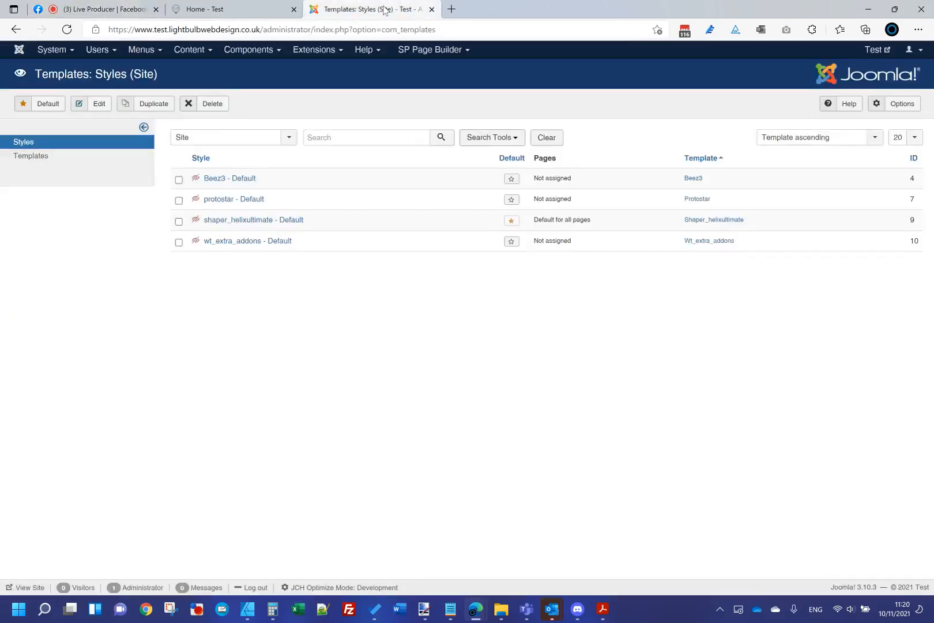
left_click(208, 9)
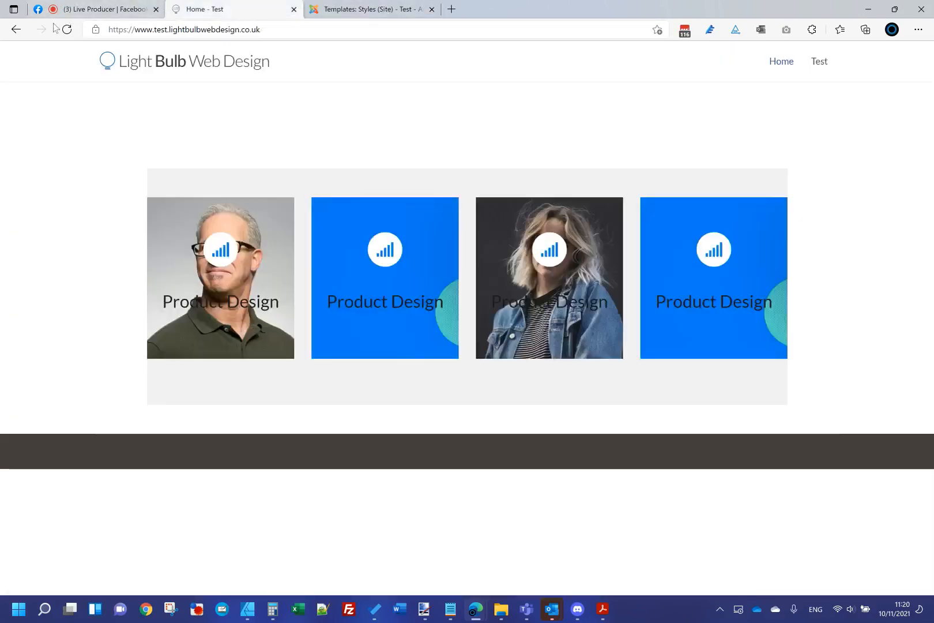
left_click(104, 9)
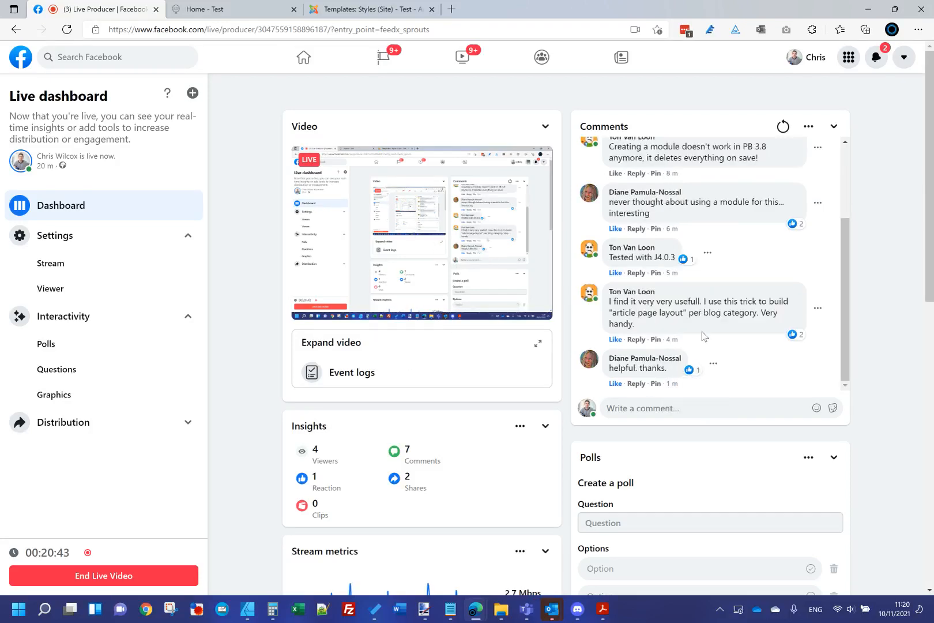
scroll(703, 336, "up", 3)
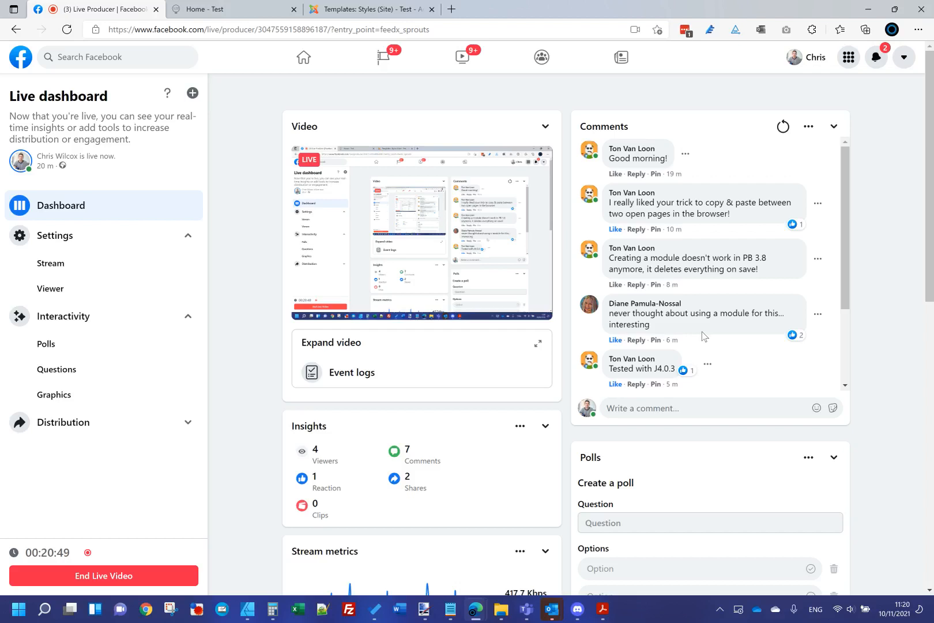
scroll(704, 336, "down", 3)
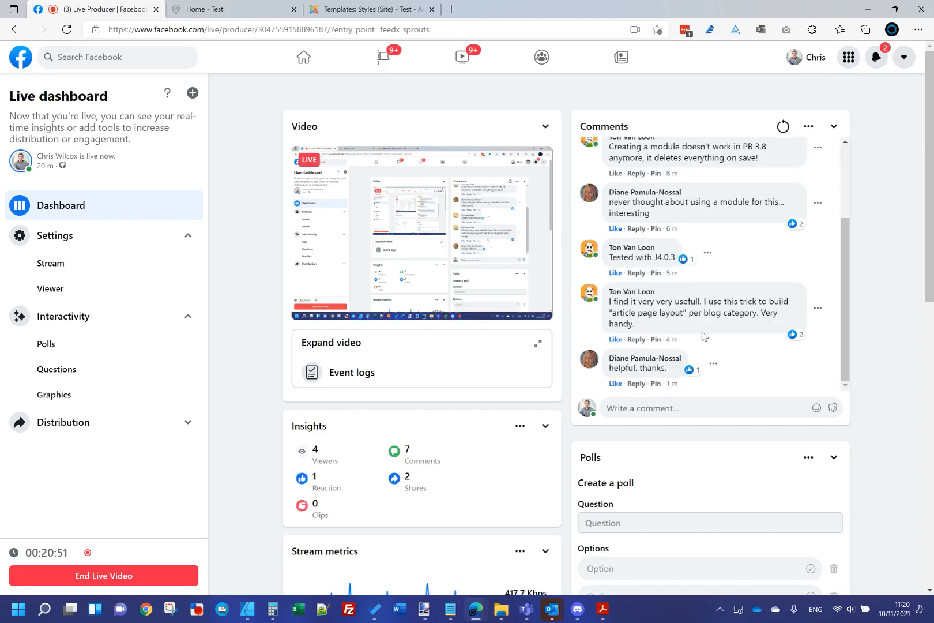